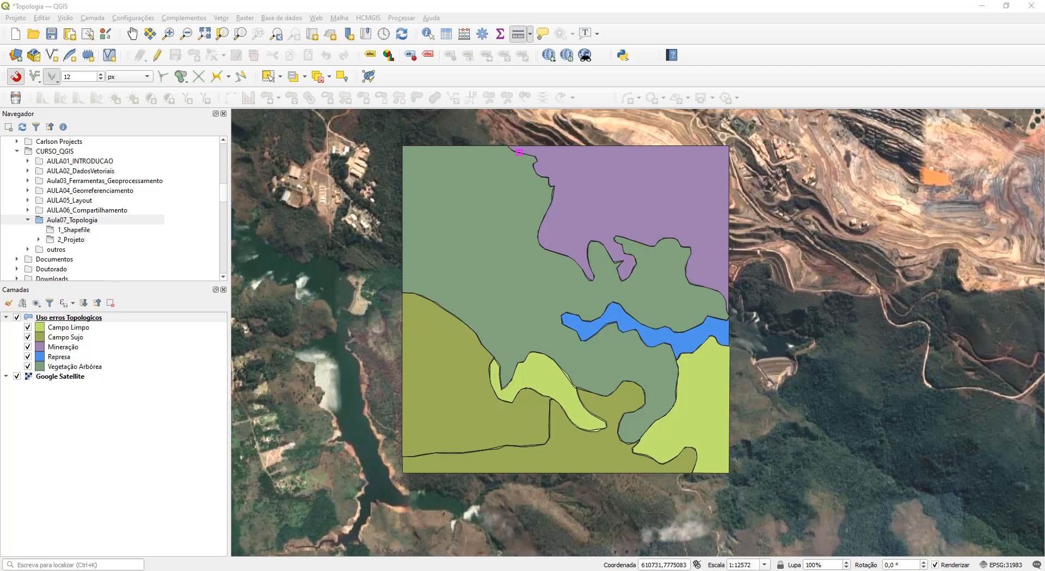
Step: Hide the Google Satellite layer and examine the boundary between the Mineração and Vegetação Arbórea polygons for gaps and overlaps
{"action": "left_click", "coordinate": [17, 379]}
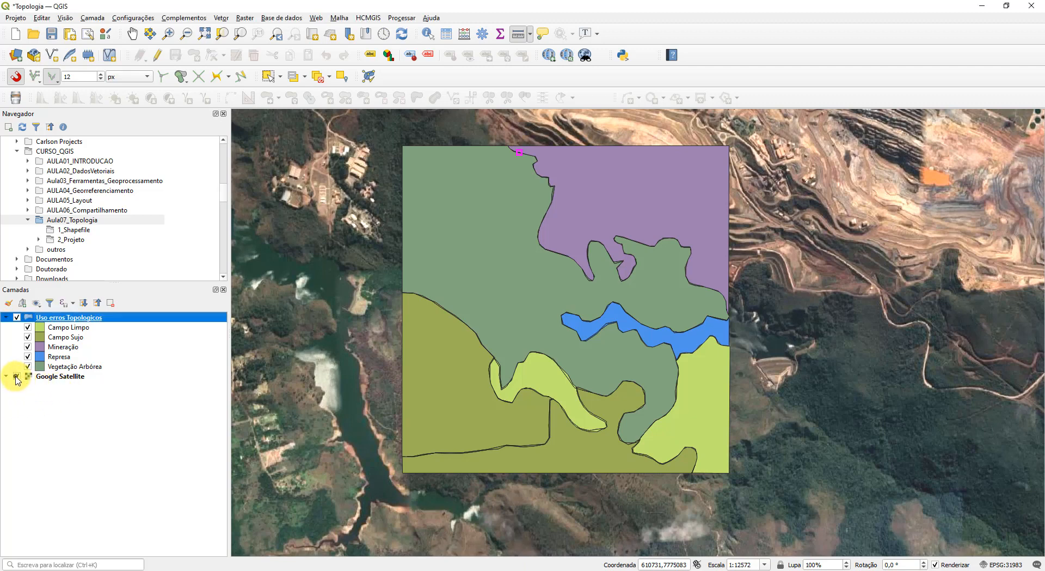
{"action": "left_click", "coordinate": [17, 376]}
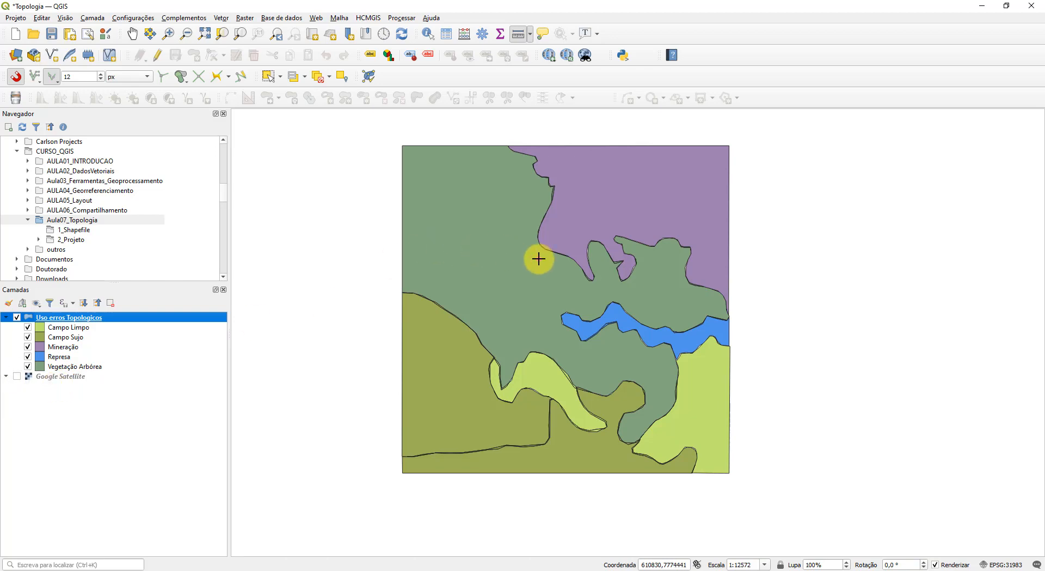
{"action": "scroll", "coordinate": [592, 253], "scroll_direction": "up", "scroll_amount": 1}
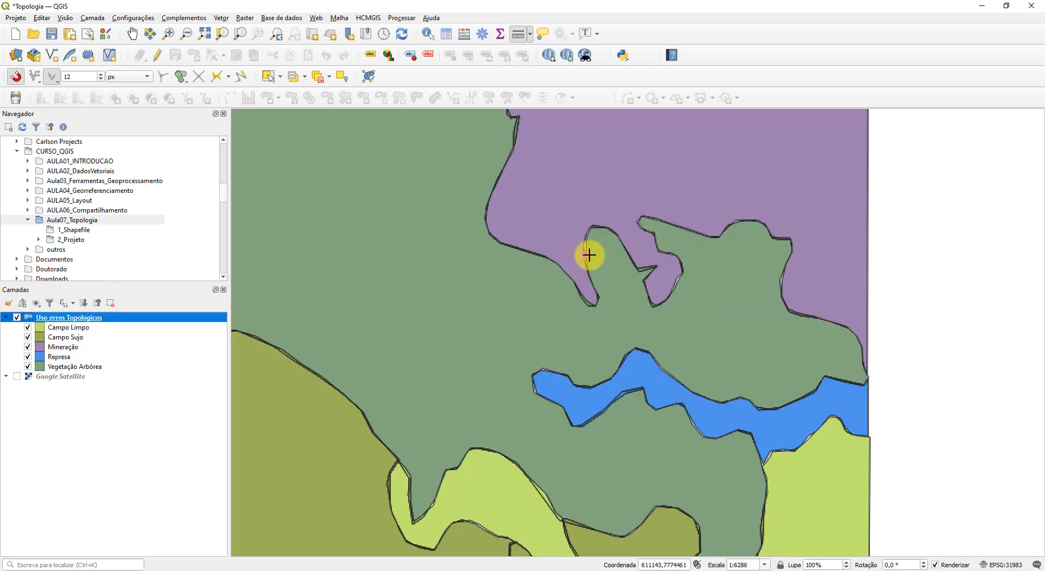
{"action": "scroll", "coordinate": [589, 254], "scroll_direction": "up", "scroll_amount": 2}
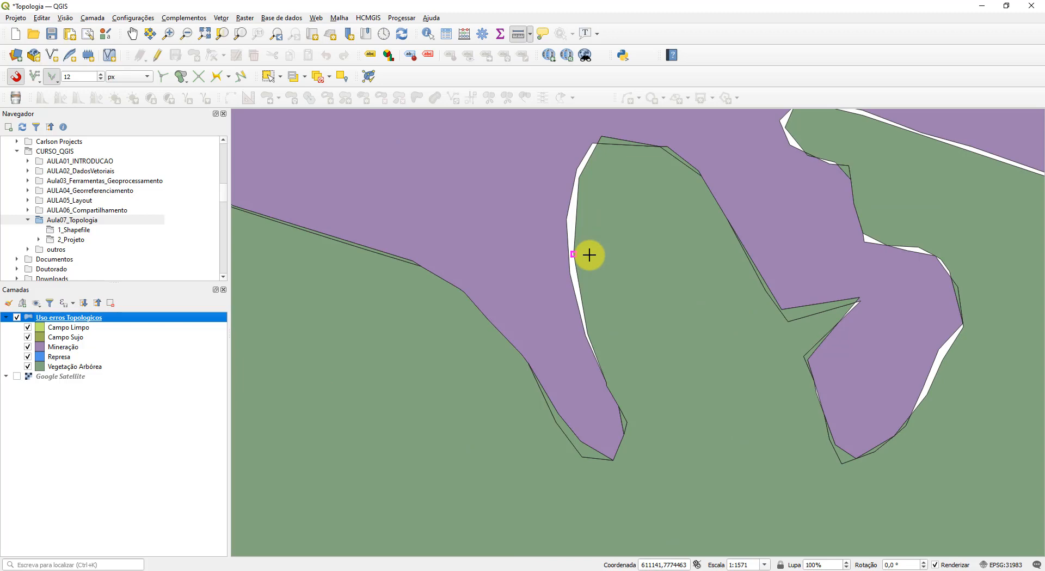
{"action": "left_click_drag", "start_coordinate": [898, 271], "coordinate": [660, 343]}
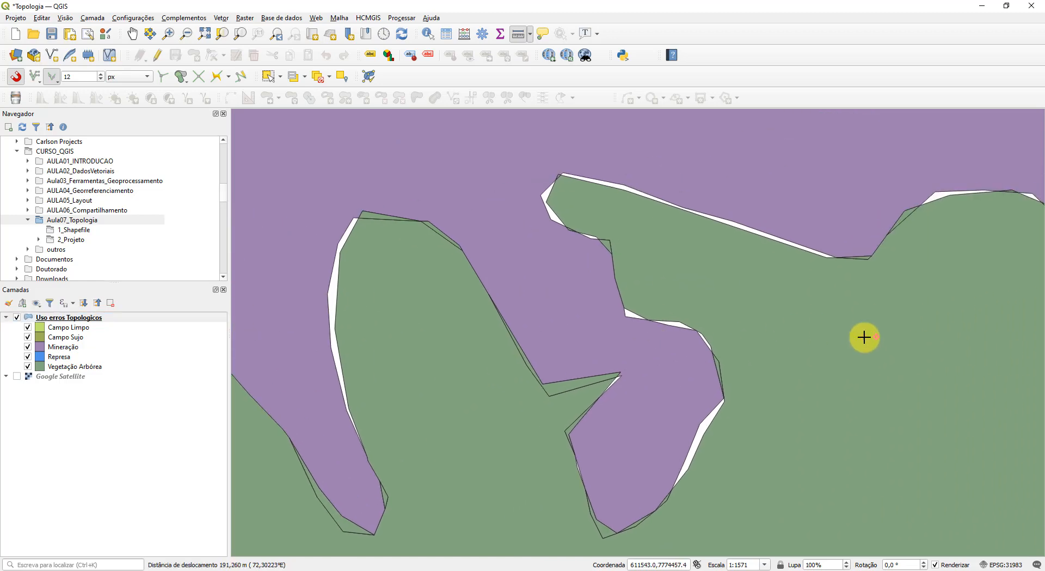
{"action": "left_click_drag", "start_coordinate": [863, 336], "coordinate": [761, 403]}
{"action": "left_click_drag", "start_coordinate": [850, 504], "coordinate": [710, 313]}
{"action": "left_click_drag", "start_coordinate": [872, 425], "coordinate": [675, 449]}
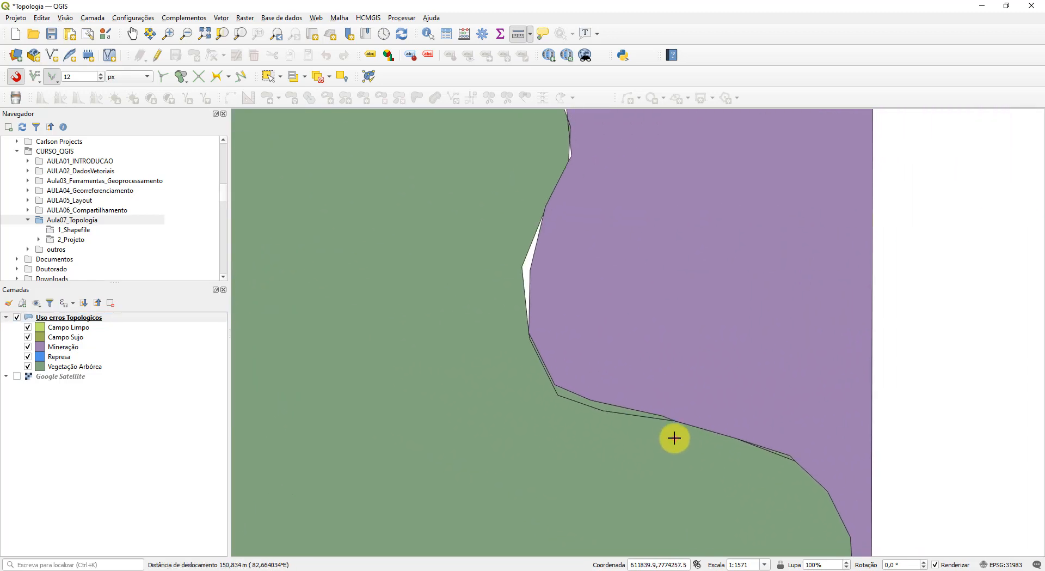
Step: Examine the edges of the Represa polygon against the neighbouring vegetation and Campo Limpo polygons
{"action": "scroll", "coordinate": [674, 437], "scroll_direction": "down", "scroll_amount": 1}
{"action": "scroll", "coordinate": [673, 437], "scroll_direction": "down", "scroll_amount": 1}
{"action": "left_click_drag", "start_coordinate": [653, 375], "coordinate": [715, 250]}
{"action": "scroll", "coordinate": [615, 398], "scroll_direction": "up", "scroll_amount": 1}
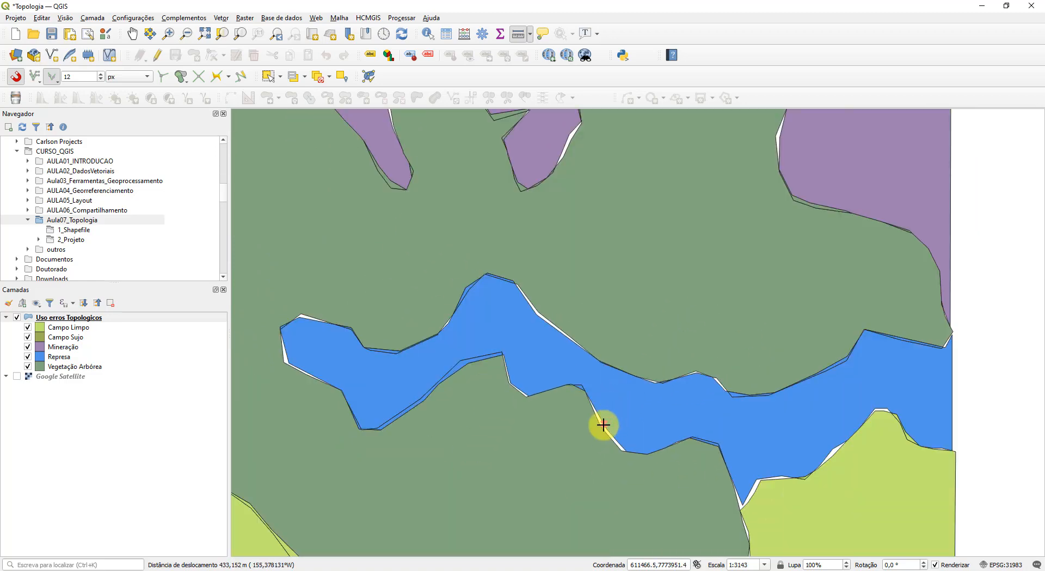
{"action": "scroll", "coordinate": [528, 410], "scroll_direction": "up", "scroll_amount": 1}
{"action": "left_click_drag", "start_coordinate": [558, 402], "coordinate": [725, 376]}
{"action": "left_click_drag", "start_coordinate": [367, 299], "coordinate": [560, 303]}
{"action": "scroll", "coordinate": [560, 303], "scroll_direction": "down", "scroll_amount": 1}
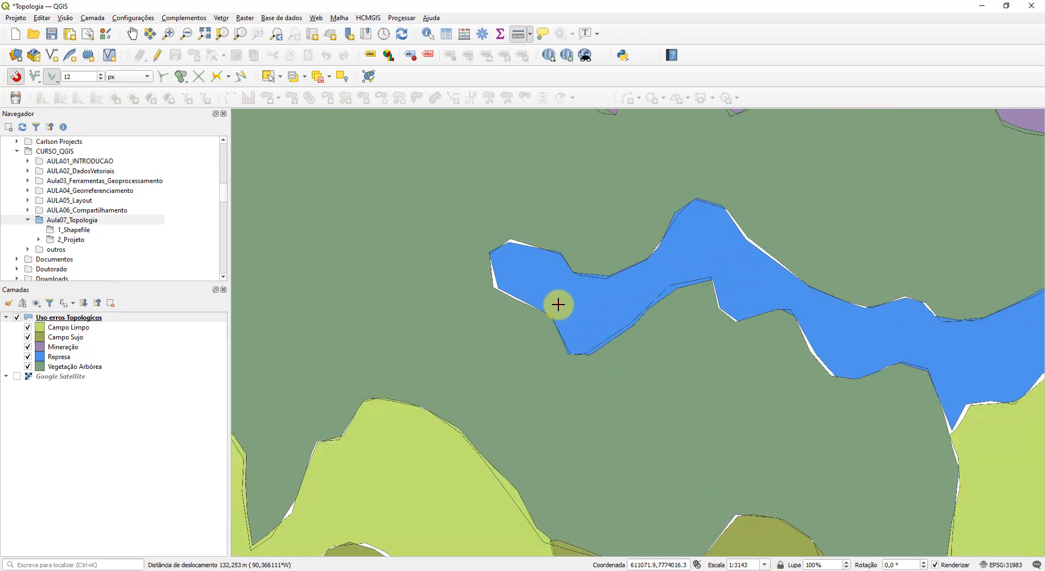
Step: Examine the Campo Limpo and Campo Sujo boundaries for topological errors, then show the Google Satellite layer again
{"action": "left_click_drag", "start_coordinate": [605, 450], "coordinate": [516, 293]}
{"action": "left_click_drag", "start_coordinate": [817, 423], "coordinate": [637, 397]}
{"action": "left_click_drag", "start_coordinate": [818, 351], "coordinate": [1043, 282]}
{"action": "left_click_drag", "start_coordinate": [491, 339], "coordinate": [712, 331]}
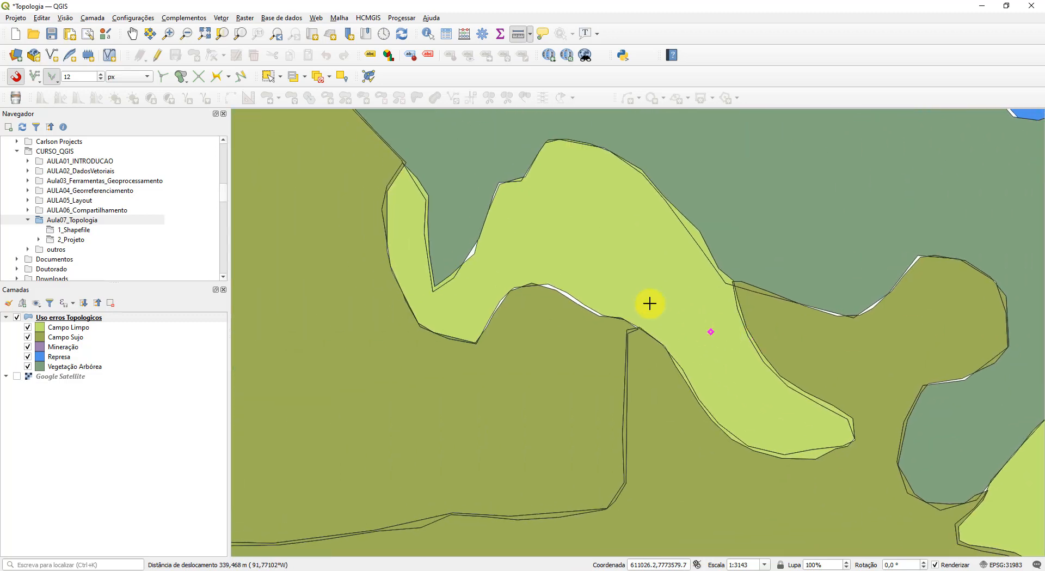
{"action": "left_click_drag", "start_coordinate": [587, 258], "coordinate": [721, 428]}
{"action": "scroll", "coordinate": [527, 294], "scroll_direction": "down", "scroll_amount": 1}
{"action": "left_click_drag", "start_coordinate": [523, 272], "coordinate": [490, 438]}
{"action": "left_click_drag", "start_coordinate": [523, 292], "coordinate": [483, 446]}
{"action": "left_click_drag", "start_coordinate": [626, 438], "coordinate": [599, 292]}
{"action": "scroll", "coordinate": [603, 312], "scroll_direction": "up", "scroll_amount": 1}
{"action": "scroll", "coordinate": [606, 313], "scroll_direction": "down", "scroll_amount": 2}
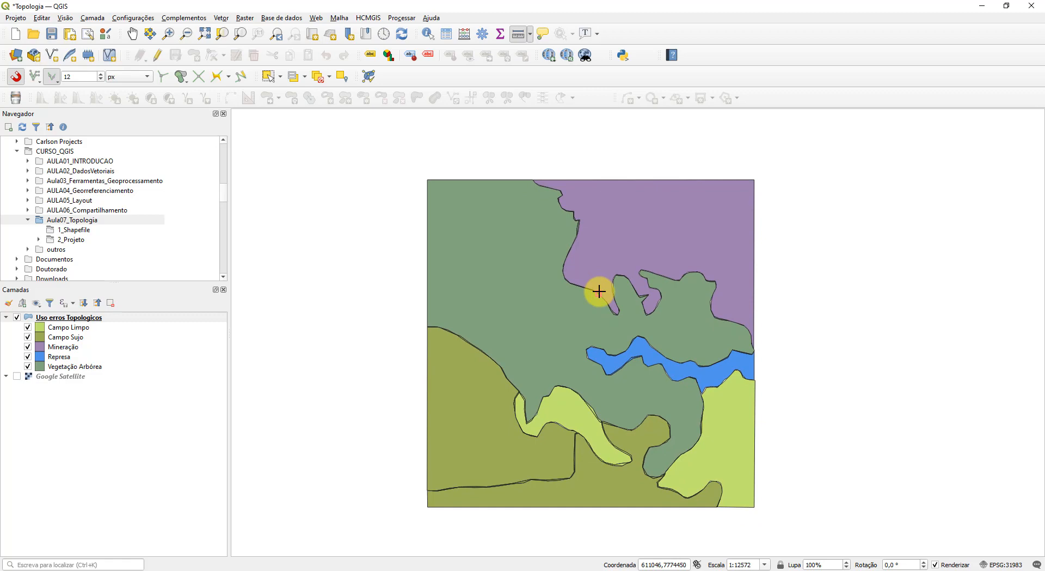
{"action": "left_click", "coordinate": [17, 376]}
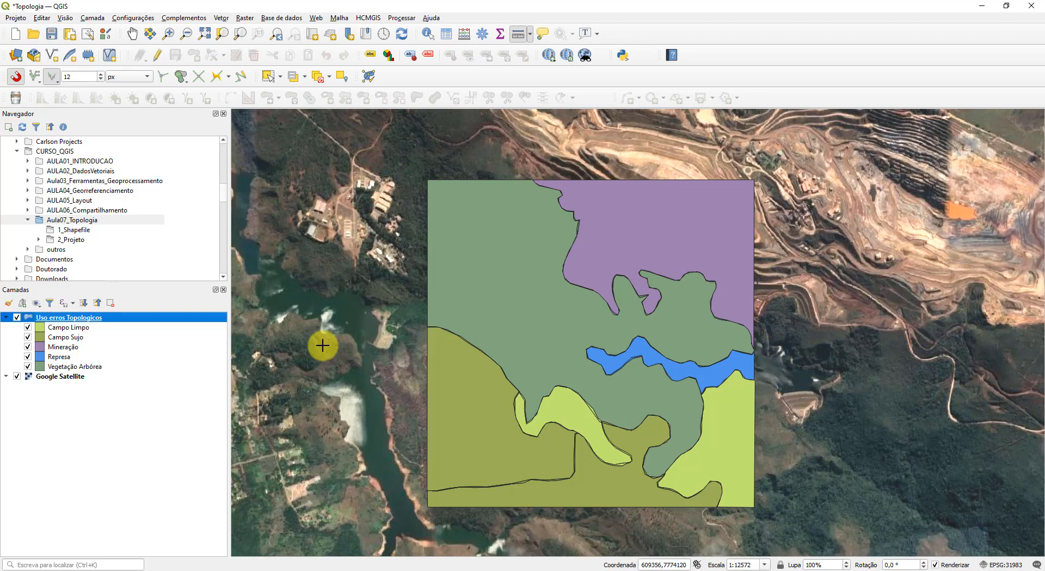
Step: Start a new shapefile layer with the file name Area_estudo
{"action": "left_click", "coordinate": [58, 61]}
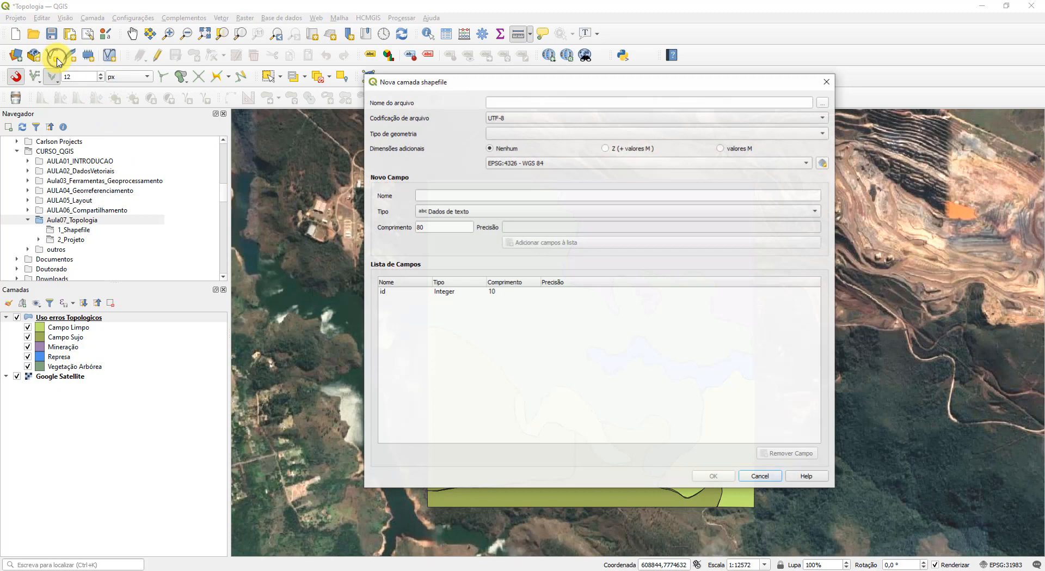
{"action": "left_click", "coordinate": [538, 103]}
{"action": "type", "text": "Ae"}
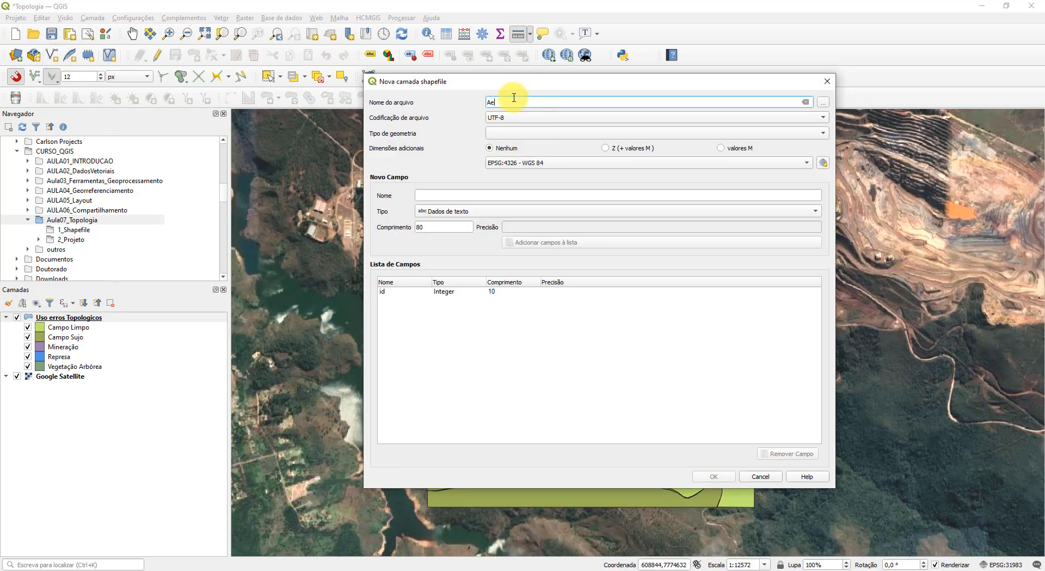
{"action": "key", "text": "BackSpace"}
{"action": "type", "text": "rea"}
{"action": "key", "text": "Tab"}
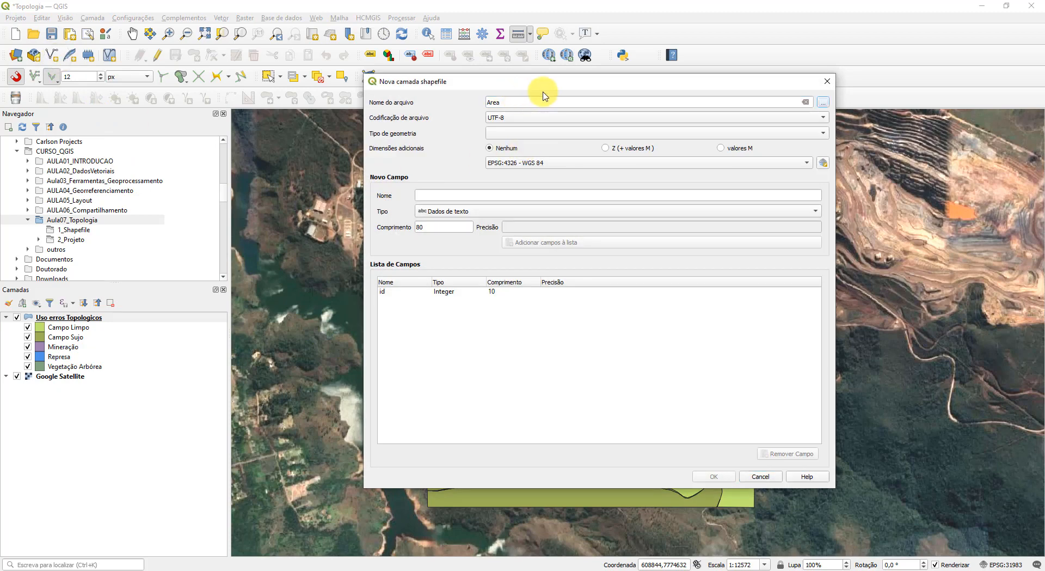
{"action": "left_click", "coordinate": [541, 98]}
{"action": "type", "text": "_estudo"}
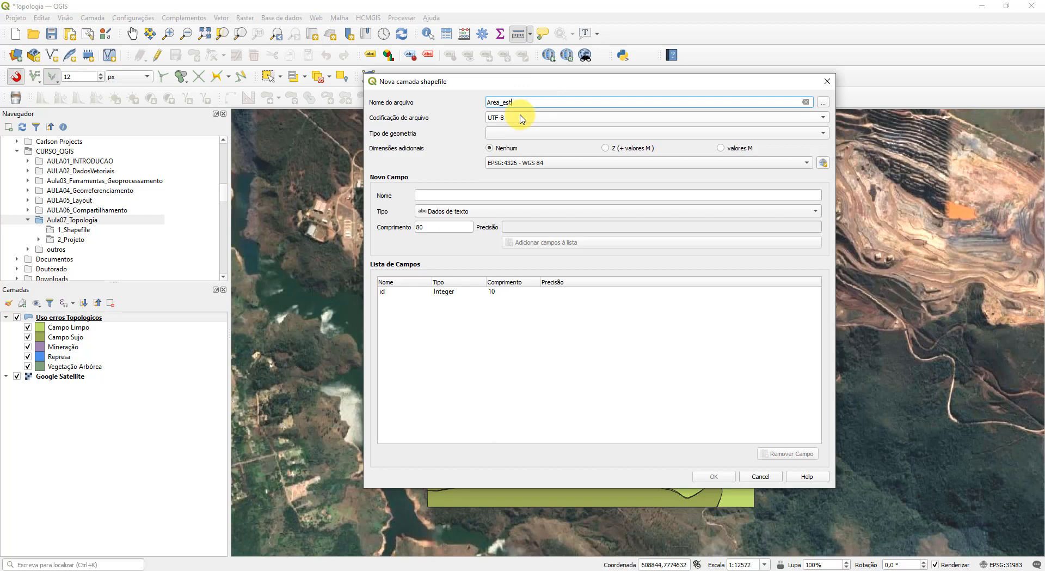
Step: Create the new layer with Polígono geometry and the project CRS EPSG:31983 - SIRGAS 2000 / UTM zone 23S
{"action": "left_click", "coordinate": [562, 138]}
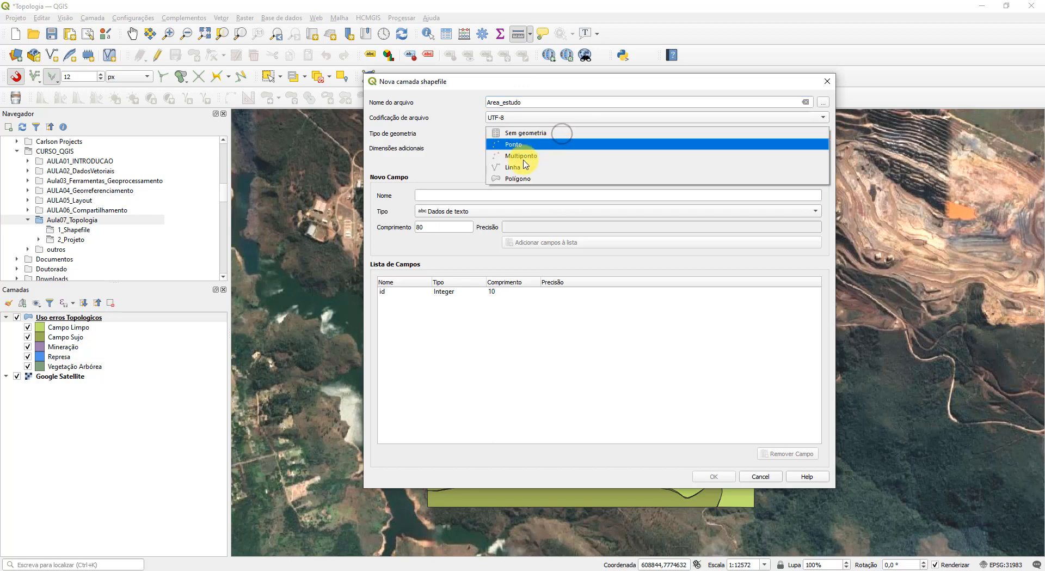
{"action": "left_click", "coordinate": [493, 174]}
{"action": "left_click", "coordinate": [552, 163]}
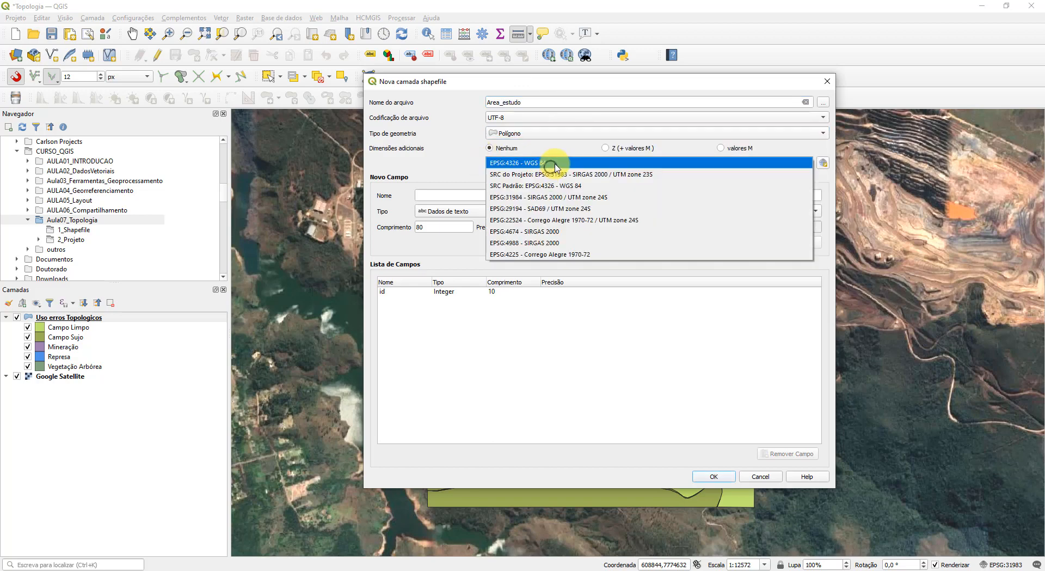
{"action": "left_click", "coordinate": [602, 174]}
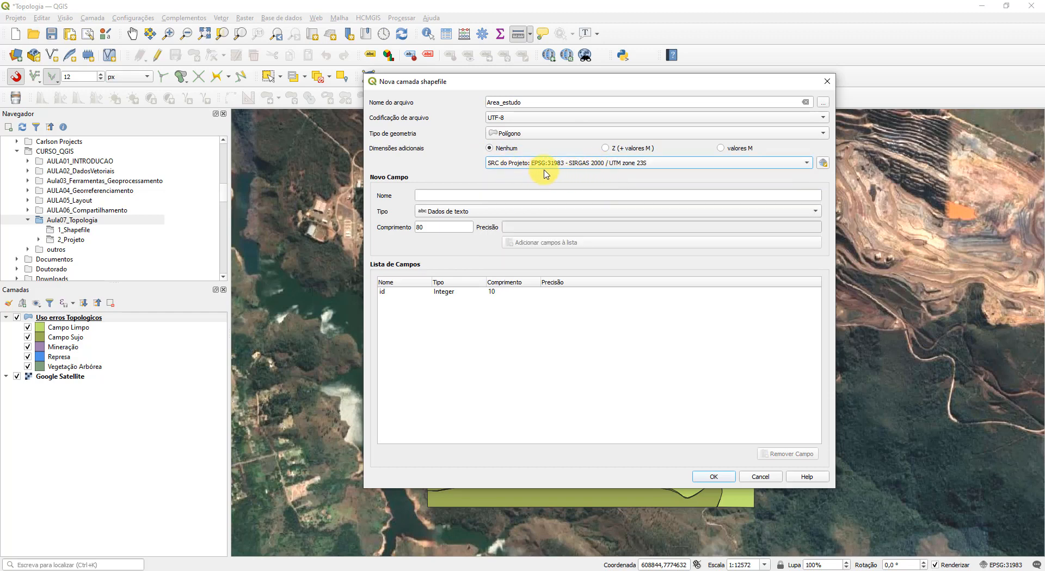
{"action": "left_click", "coordinate": [514, 194]}
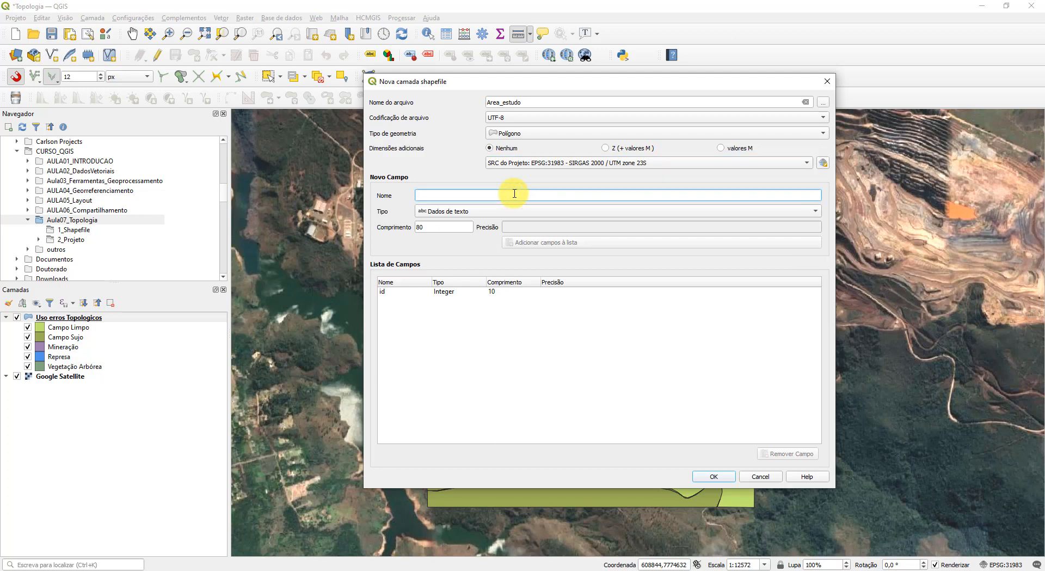
{"action": "left_click", "coordinate": [713, 476]}
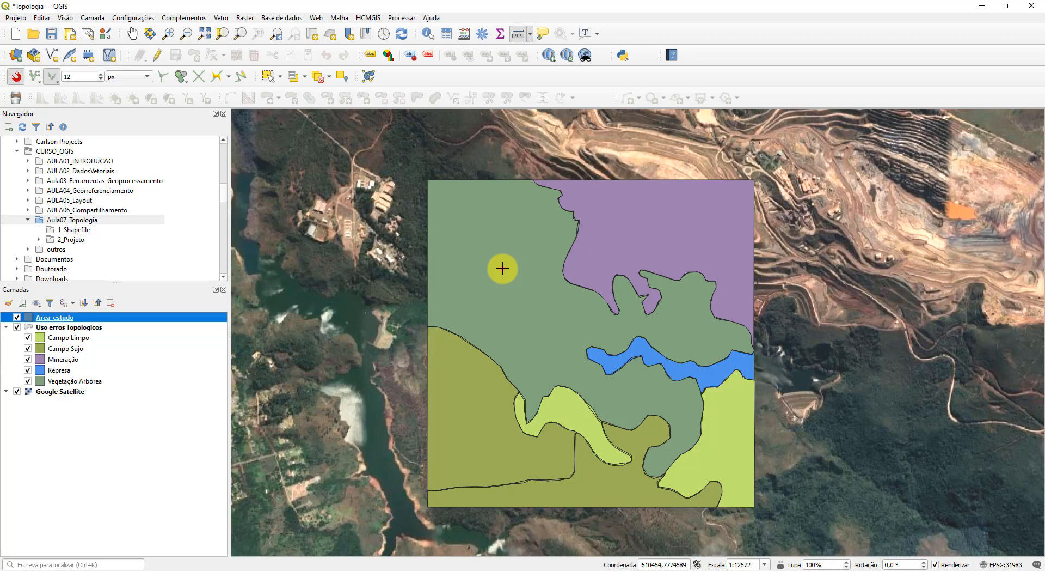
Step: Hide the Uso erros Topologicos layer and start adding a polygon feature in the Area_estudo layer
{"action": "left_click", "coordinate": [17, 327]}
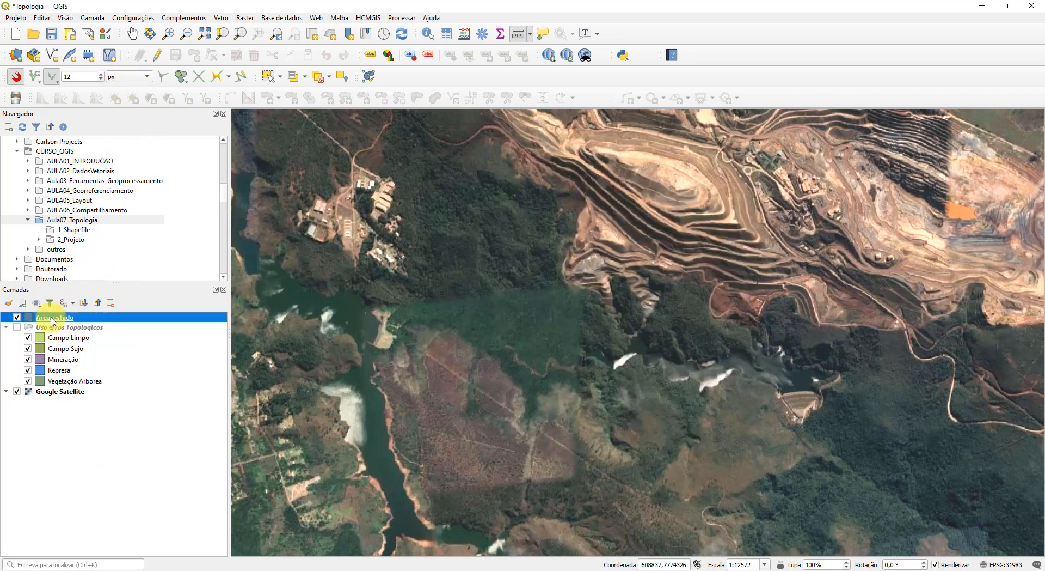
{"action": "left_click", "coordinate": [156, 58]}
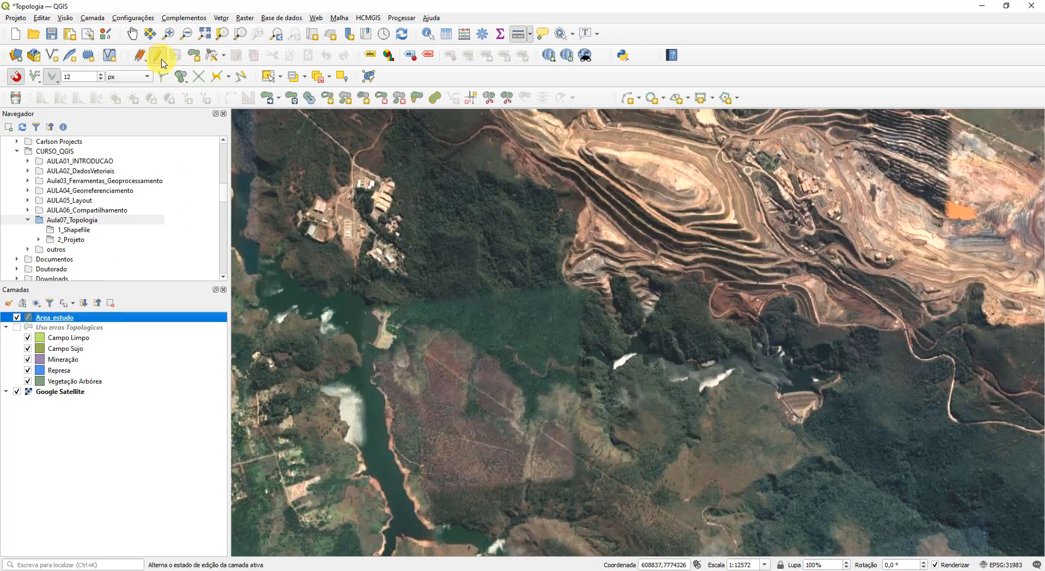
{"action": "left_click", "coordinate": [197, 61]}
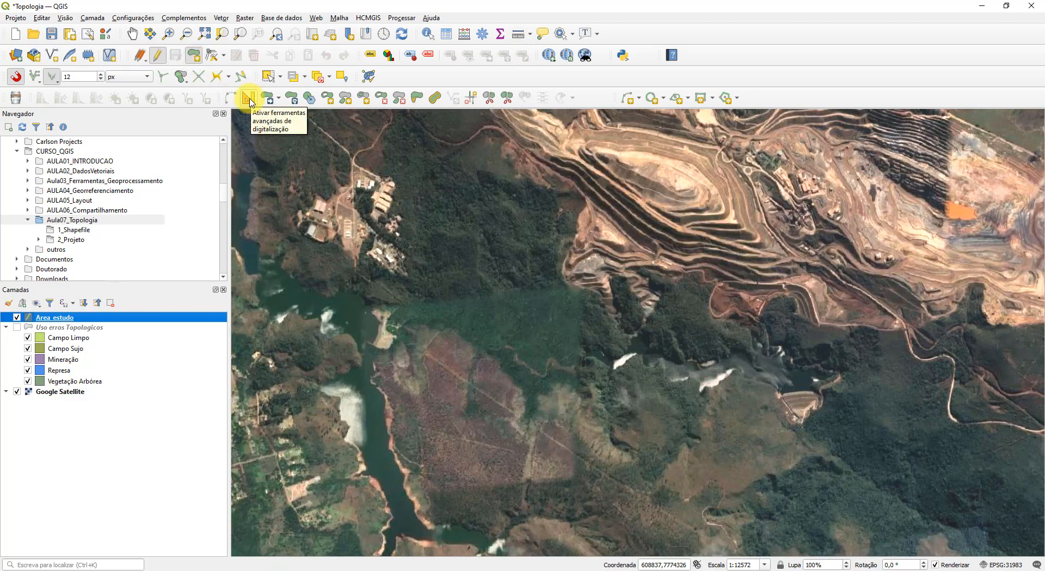
Step: Enable the advanced digitizing tools for drawing the study area polygon
{"action": "right_click", "coordinate": [770, 58]}
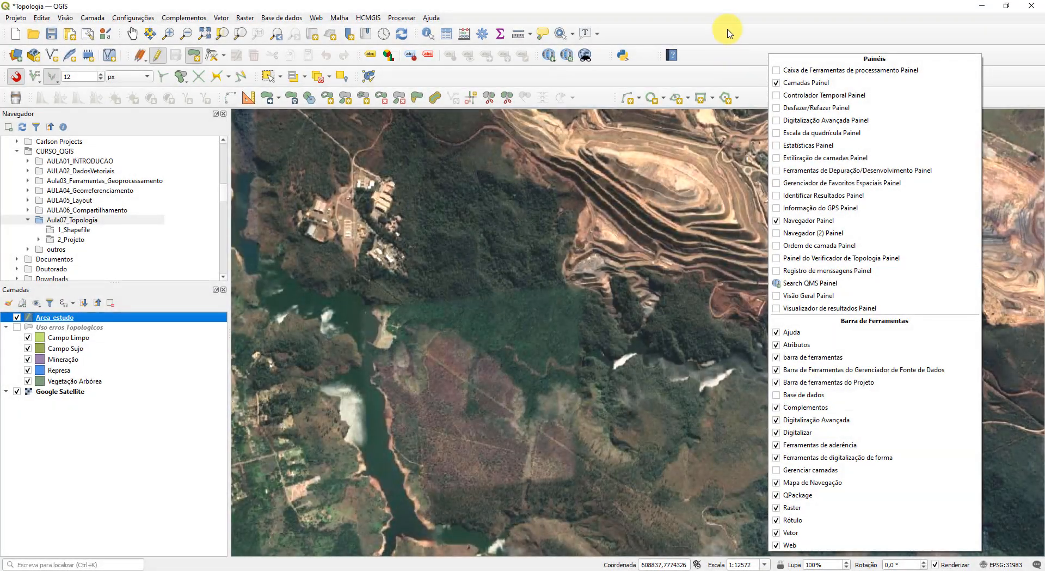
{"action": "left_click", "coordinate": [729, 31]}
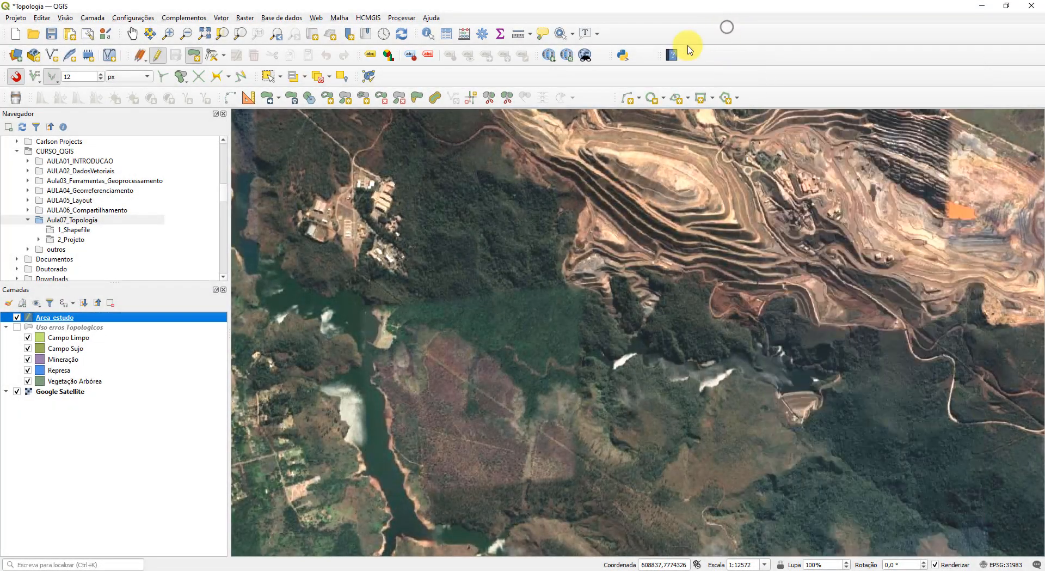
{"action": "left_click", "coordinate": [249, 98]}
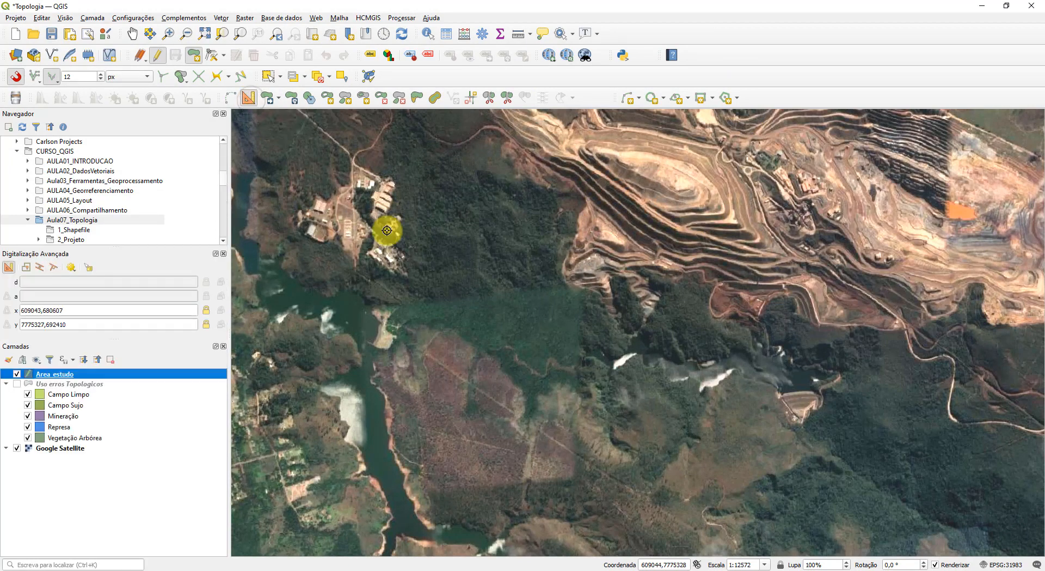
Step: Place the polygon's northwest corner and set common-angle snapping to 90.0, 180.0, 270.0, 360.0°
{"action": "left_click", "coordinate": [481, 190]}
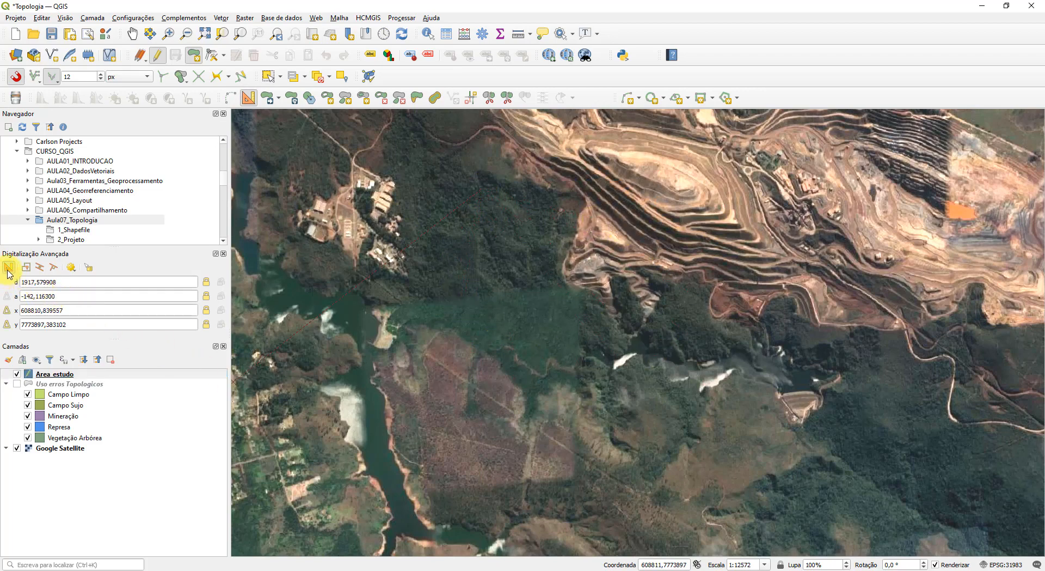
{"action": "left_click", "coordinate": [71, 267]}
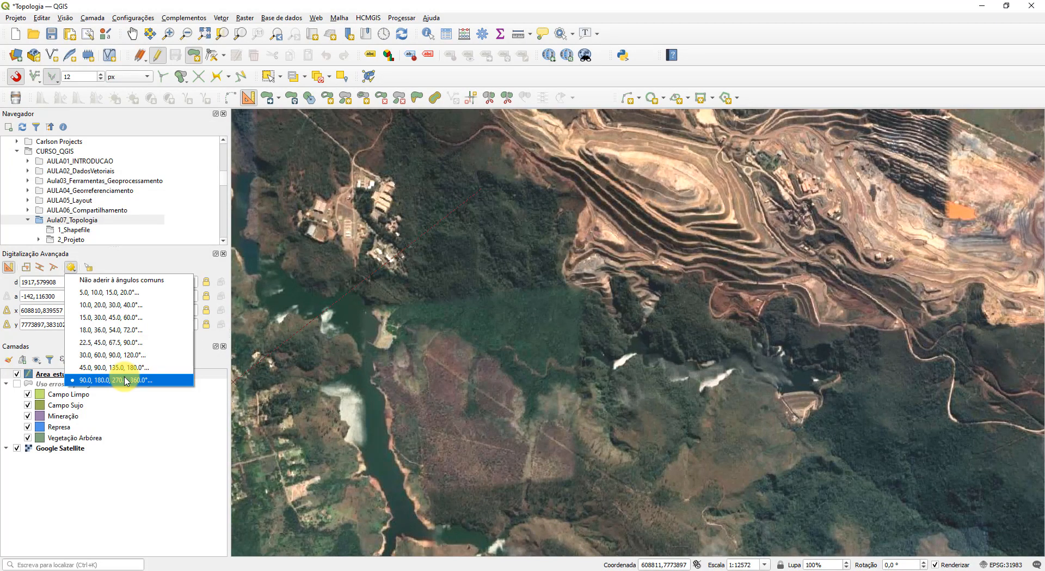
{"action": "left_click", "coordinate": [125, 380]}
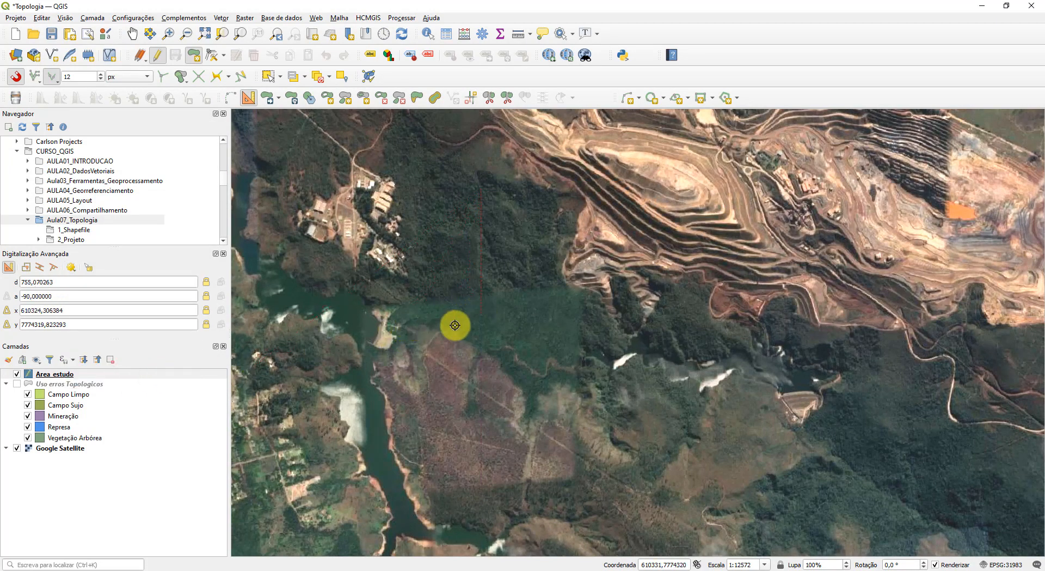
Step: Hide the Google Satellite layer and draw the polygon's north edge 2000 m long, horizontally eastward from the first corner
{"action": "left_click", "coordinate": [17, 447]}
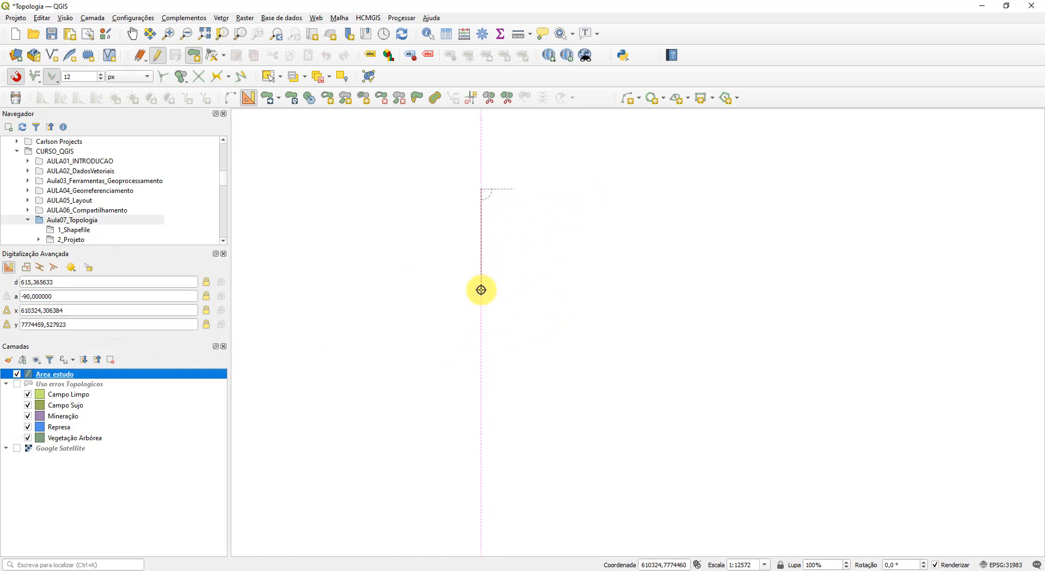
{"action": "left_click", "coordinate": [87, 282]}
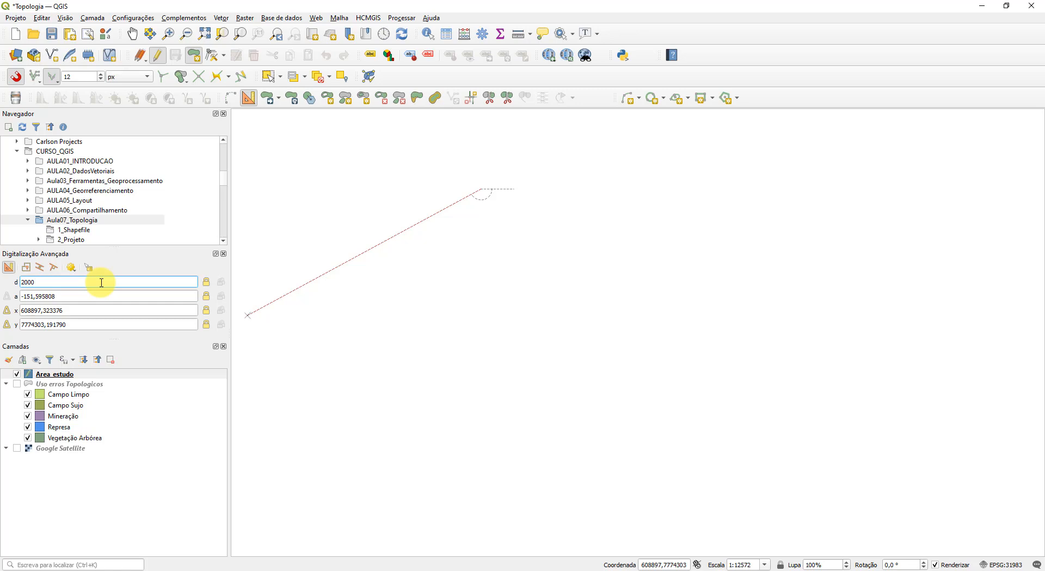
{"action": "key", "text": "Return"}
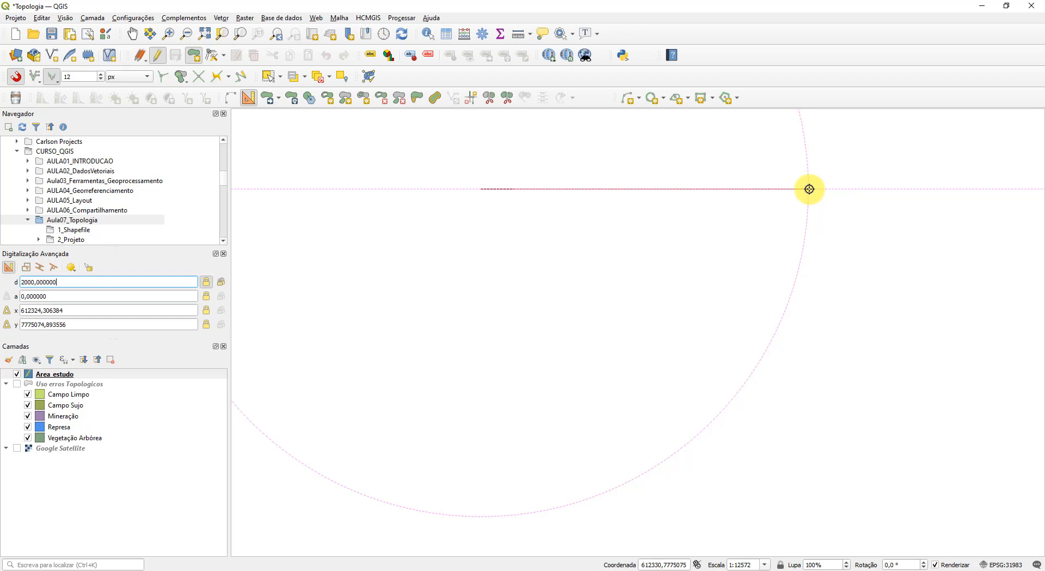
{"action": "left_click", "coordinate": [809, 189]}
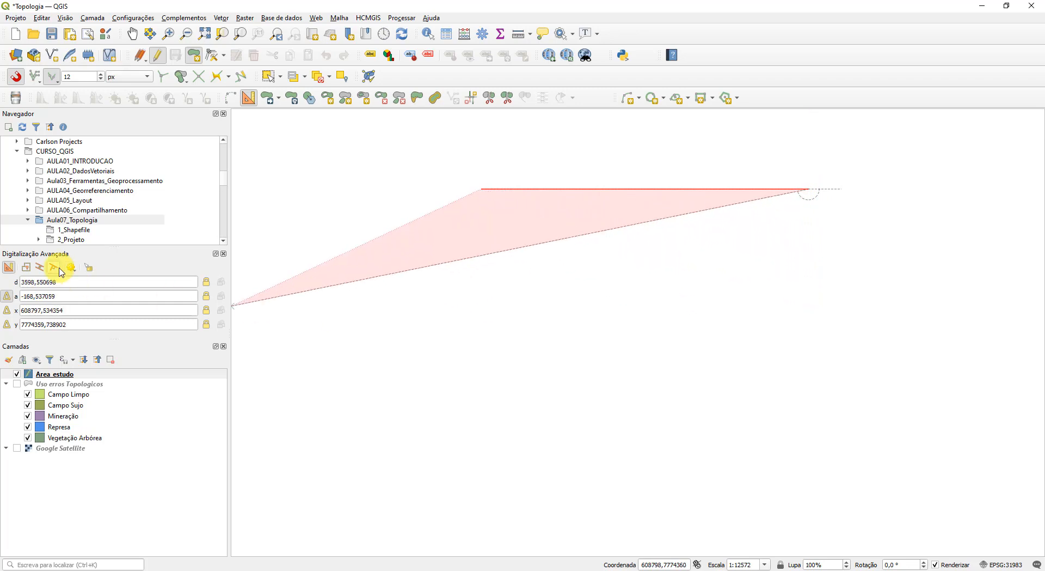
Step: Draw the polygon's east edge 2000 m long, straight down from the northeast corner
{"action": "left_click", "coordinate": [95, 280]}
{"action": "type", "text": "2000"}
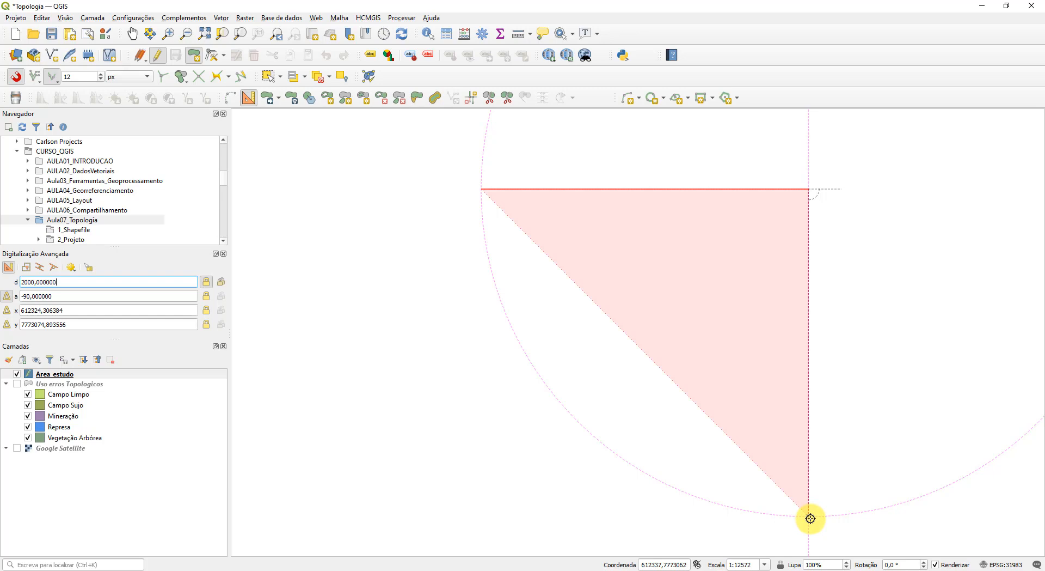
{"action": "left_click", "coordinate": [810, 518]}
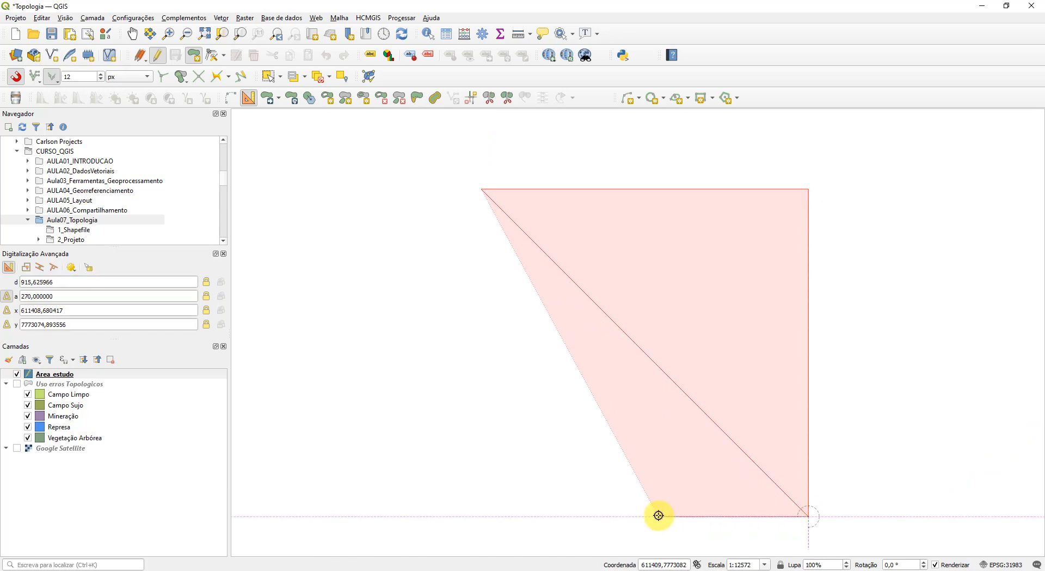
Step: Draw the polygon's south edge 2000 m long toward the west and finish the square study area with its id left empty
{"action": "type", "text": "d2000"}
{"action": "key", "text": "Return"}
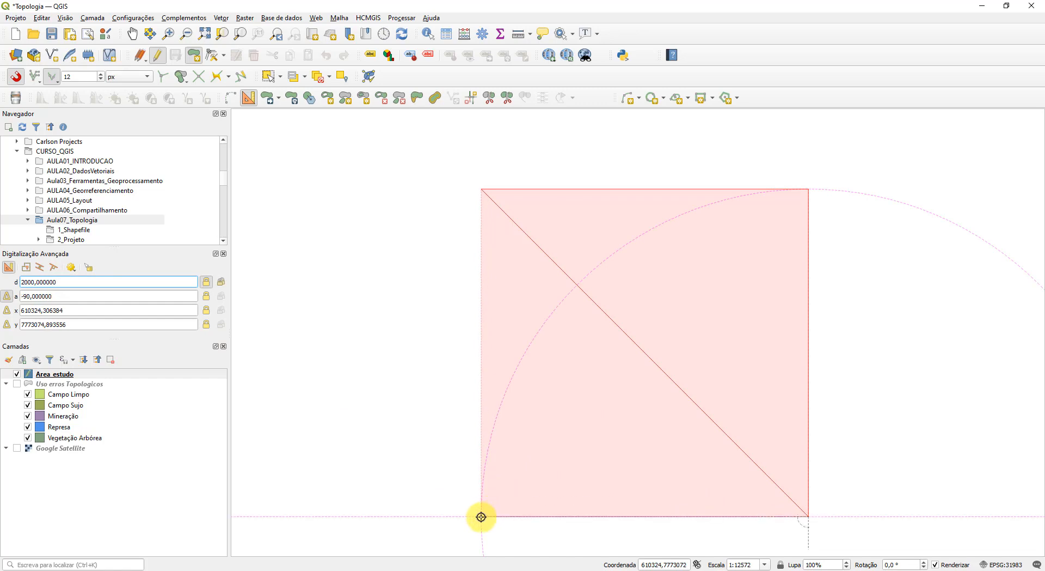
{"action": "left_click", "coordinate": [481, 516]}
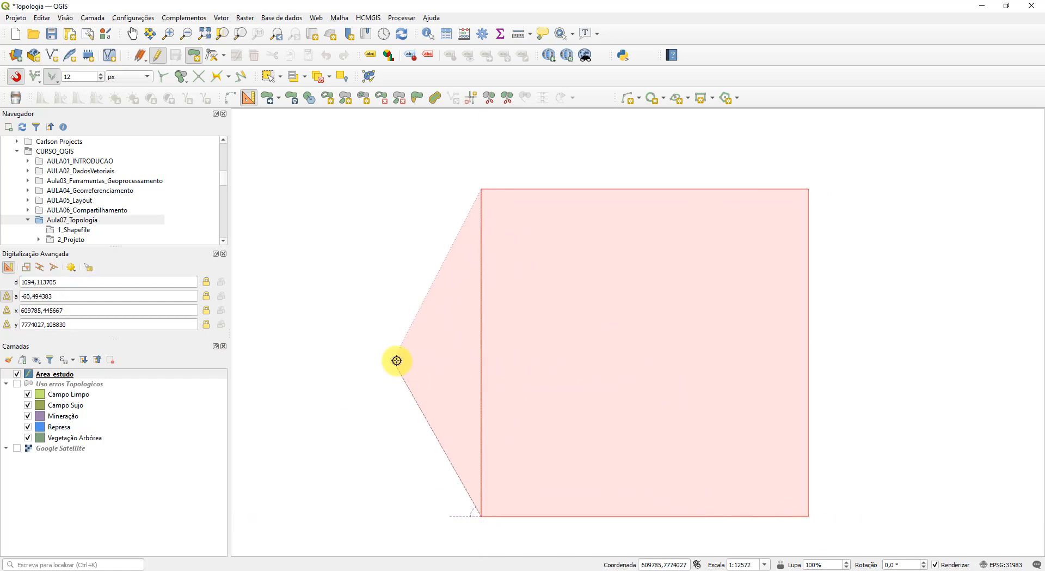
{"action": "right_click", "coordinate": [596, 357]}
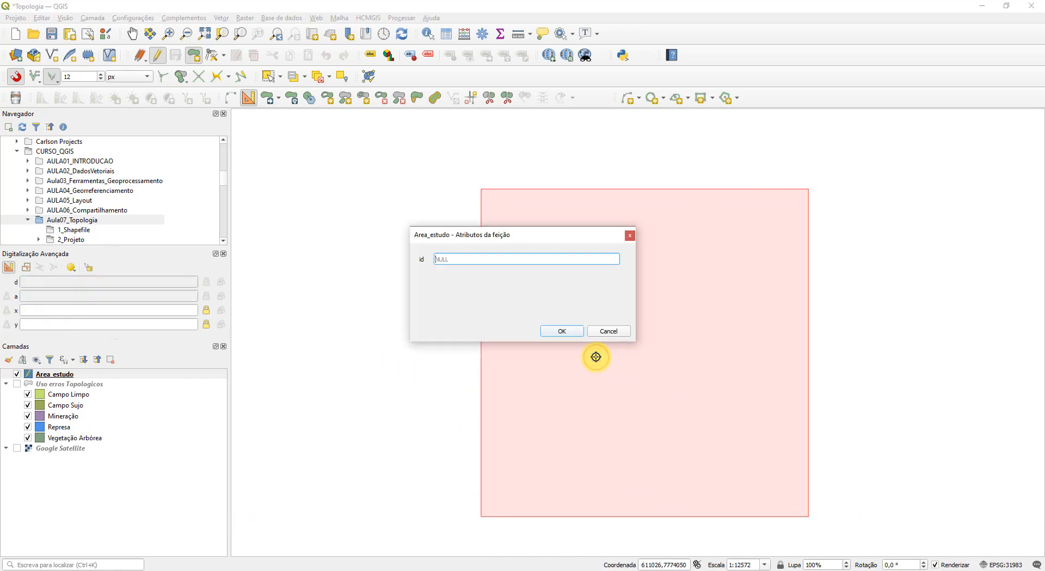
{"action": "left_click", "coordinate": [563, 331]}
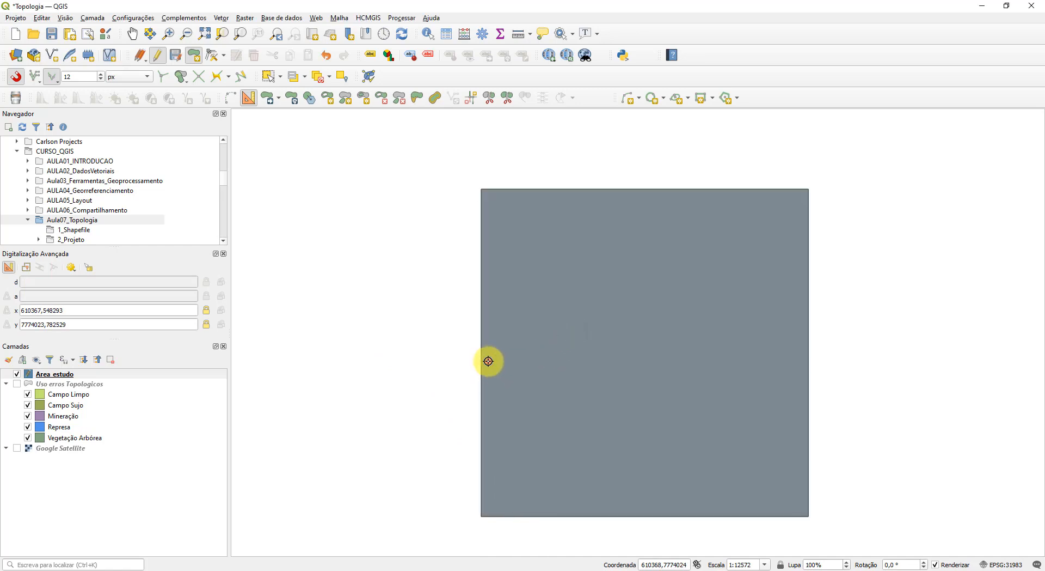
Step: Show the Uso erros Topologicos layer and move the study area polygon west and slightly north onto its land-use extent
{"action": "left_click", "coordinate": [17, 384]}
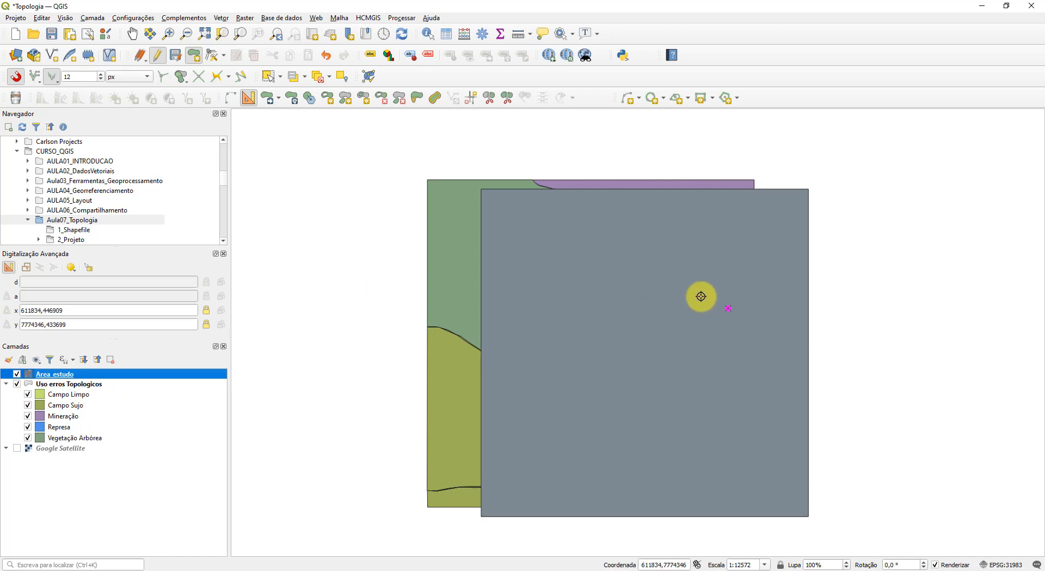
{"action": "left_click", "coordinate": [269, 98]}
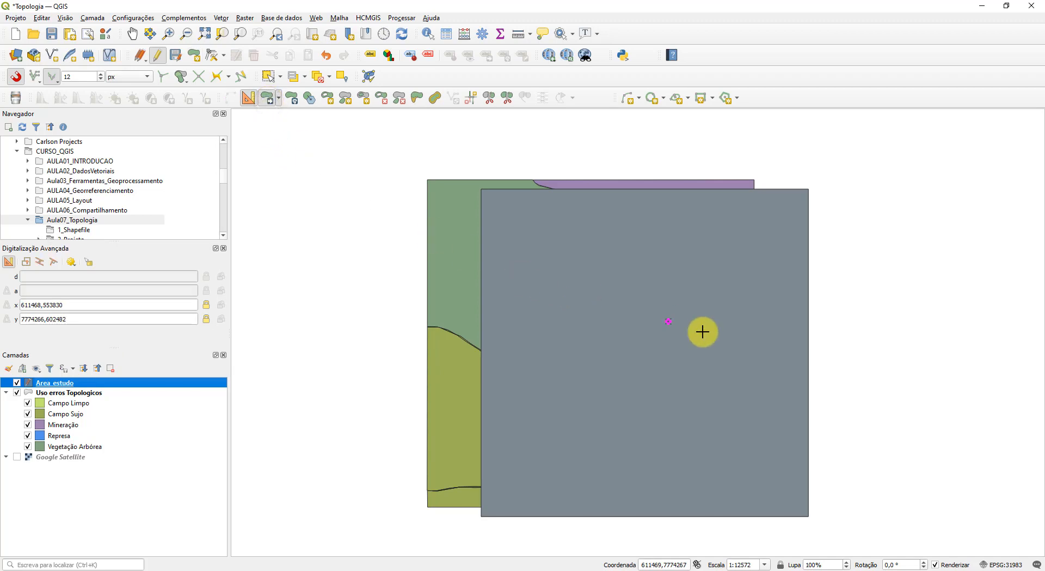
{"action": "left_click", "coordinate": [718, 353]}
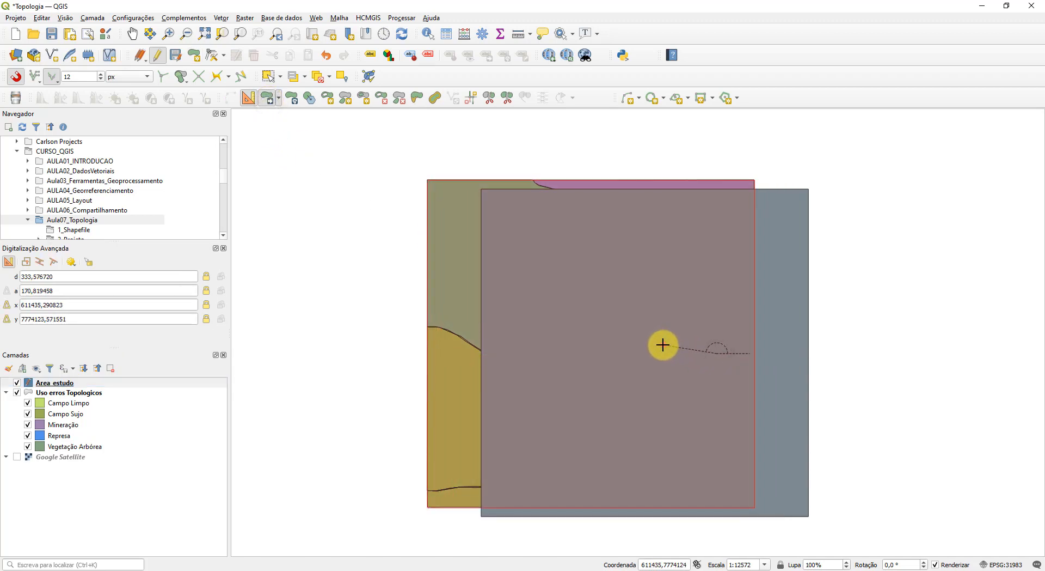
{"action": "left_click", "coordinate": [662, 344]}
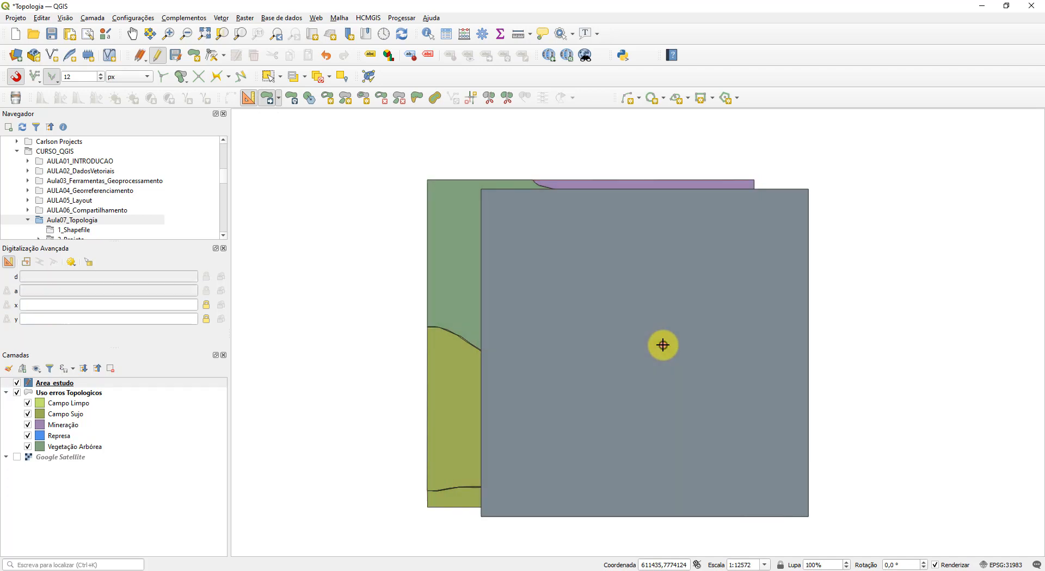
Step: Hide and collapse the Uso erros Topologicos layer and place it below Google Satellite in the layer order
{"action": "left_click", "coordinate": [17, 393]}
{"action": "left_click", "coordinate": [6, 393]}
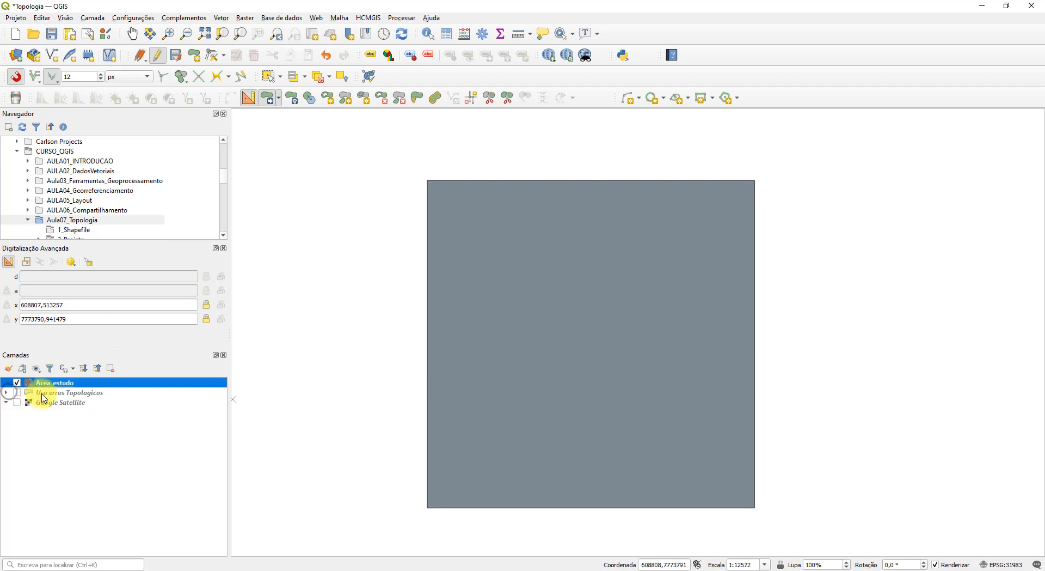
{"action": "left_click_drag", "start_coordinate": [55, 393], "coordinate": [59, 412]}
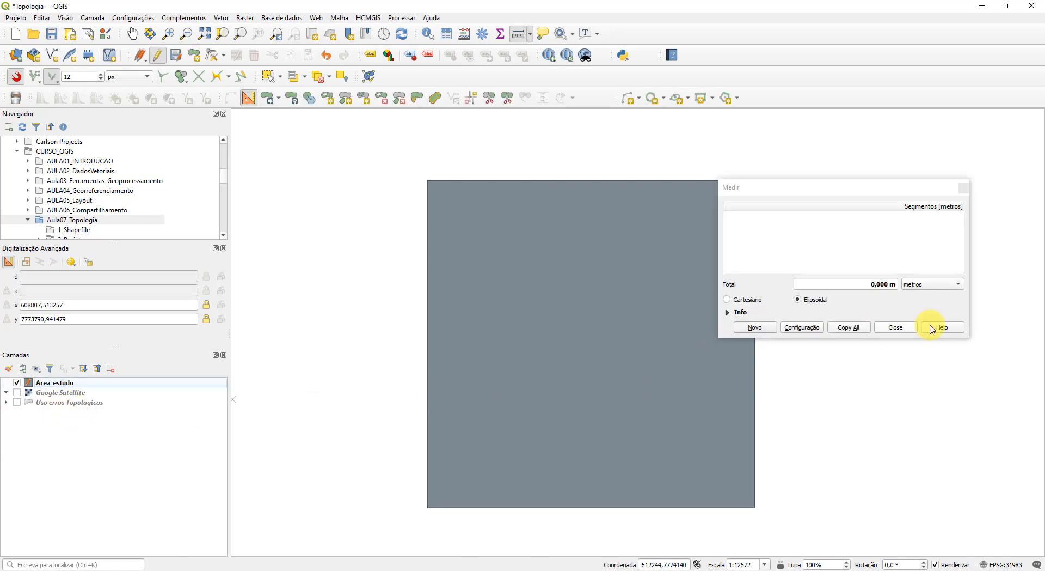
Step: Dismiss the measuring window, save the Area_estudo edits and end the layer's editing session
{"action": "left_click", "coordinate": [897, 327]}
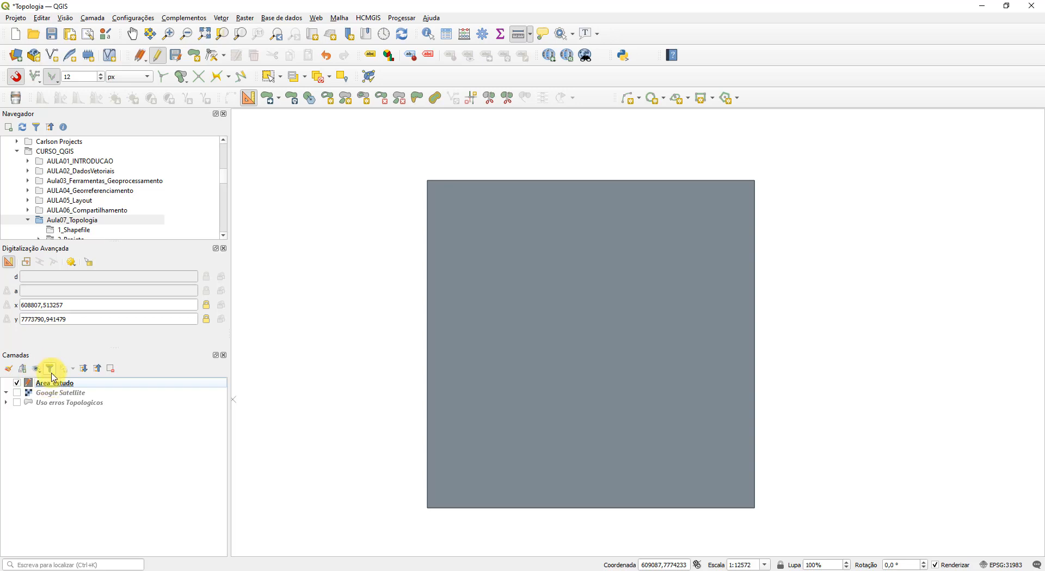
{"action": "left_click", "coordinate": [177, 56]}
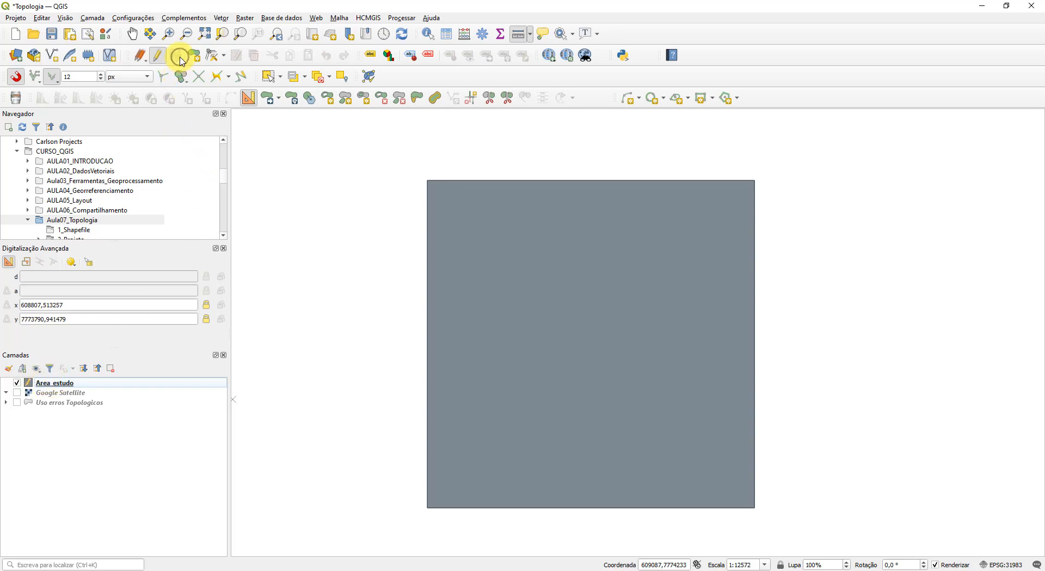
{"action": "left_click", "coordinate": [158, 56]}
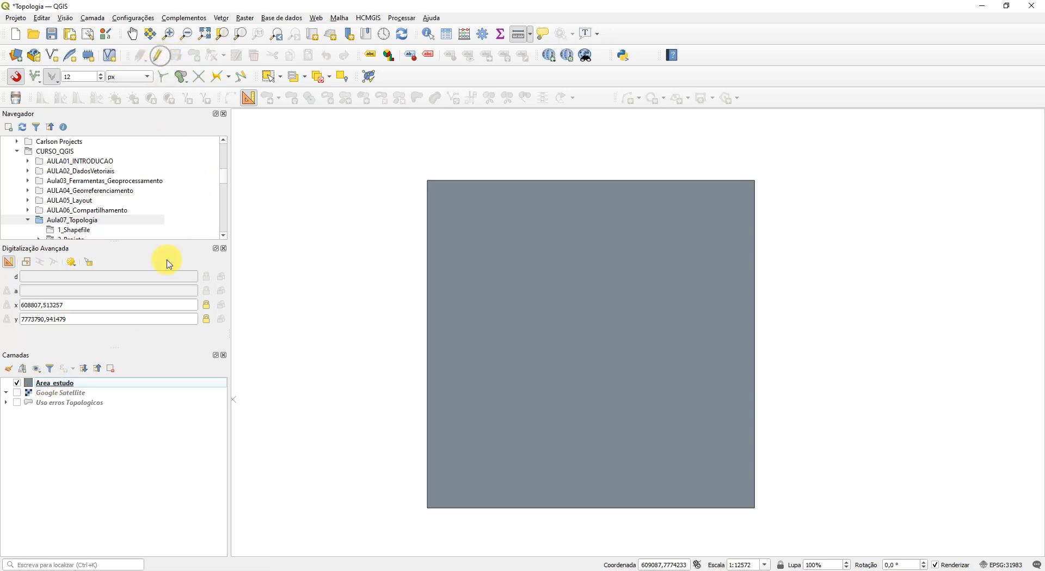
Step: Change the Area_estudo fill symbol to Outline: Simple Line and set the line color to white
{"action": "double_click", "coordinate": [33, 384]}
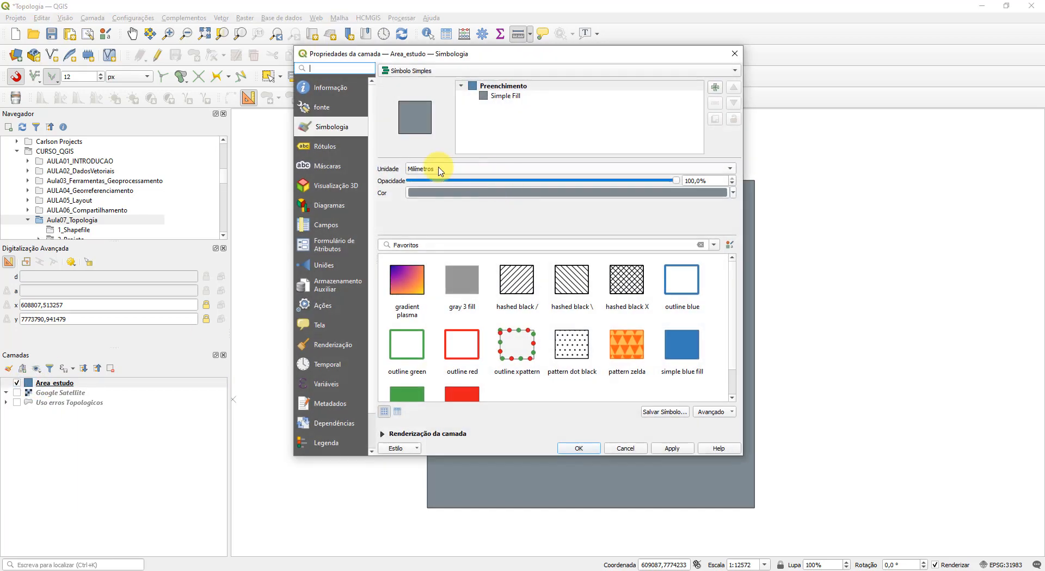
{"action": "left_click", "coordinate": [500, 98]}
{"action": "left_click", "coordinate": [490, 169]}
{"action": "left_click", "coordinate": [490, 178]}
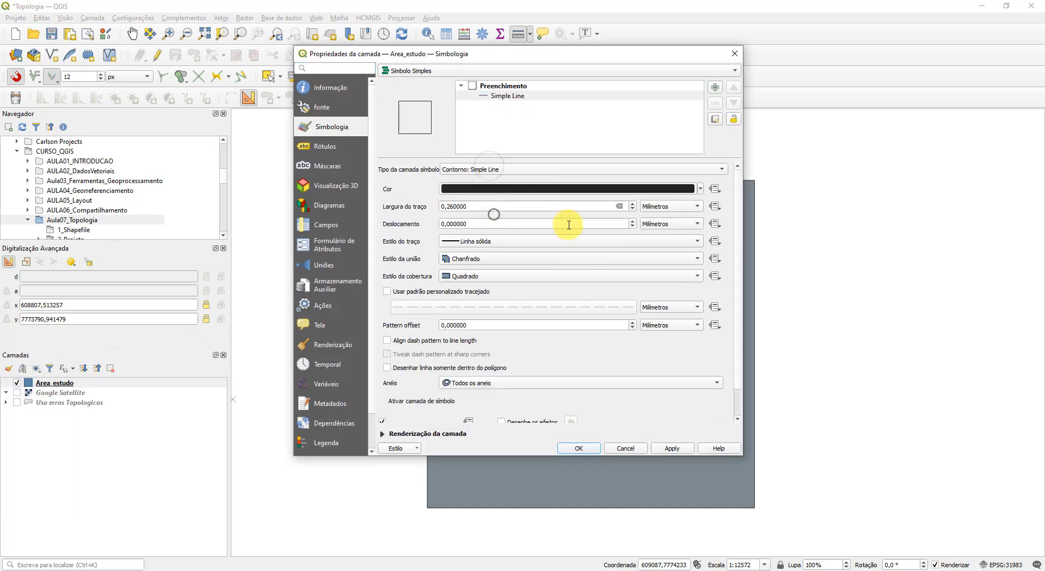
{"action": "left_click", "coordinate": [526, 188]}
{"action": "left_click_drag", "start_coordinate": [232, 401], "coordinate": [217, 422]}
{"action": "left_click", "coordinate": [390, 501]}
Step: Increase the stroke width of the white Area_estudo outline and accept the new symbology
{"action": "left_click", "coordinate": [633, 203]}
{"action": "left_click", "coordinate": [633, 203]}
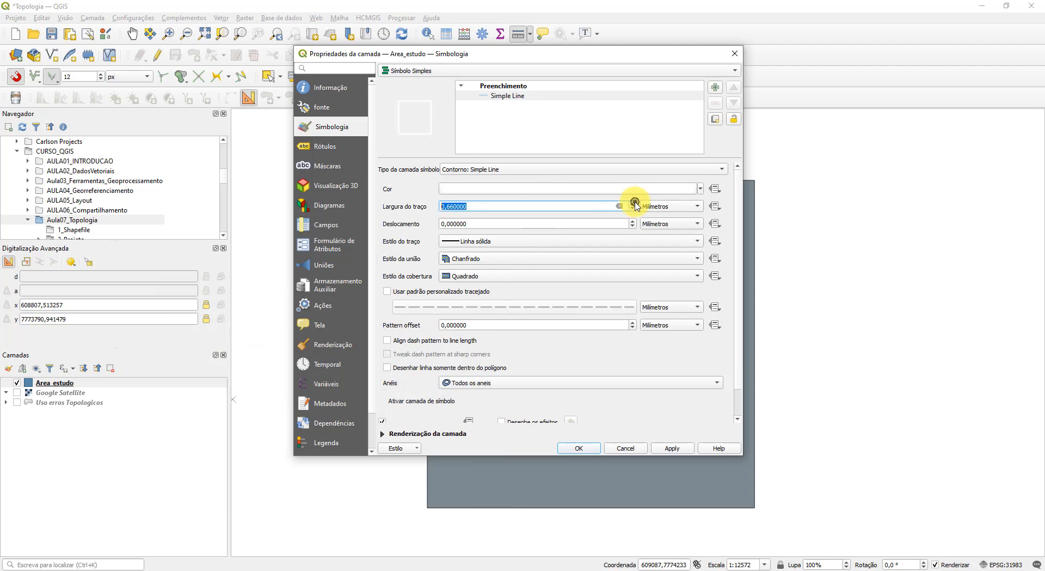
{"action": "left_click", "coordinate": [634, 203]}
{"action": "left_click", "coordinate": [633, 203]}
{"action": "left_click", "coordinate": [583, 451]}
Step: Compare the outline with the land-use layer, hide that layer again and show Google Satellite beneath the study area
{"action": "left_click", "coordinate": [17, 401]}
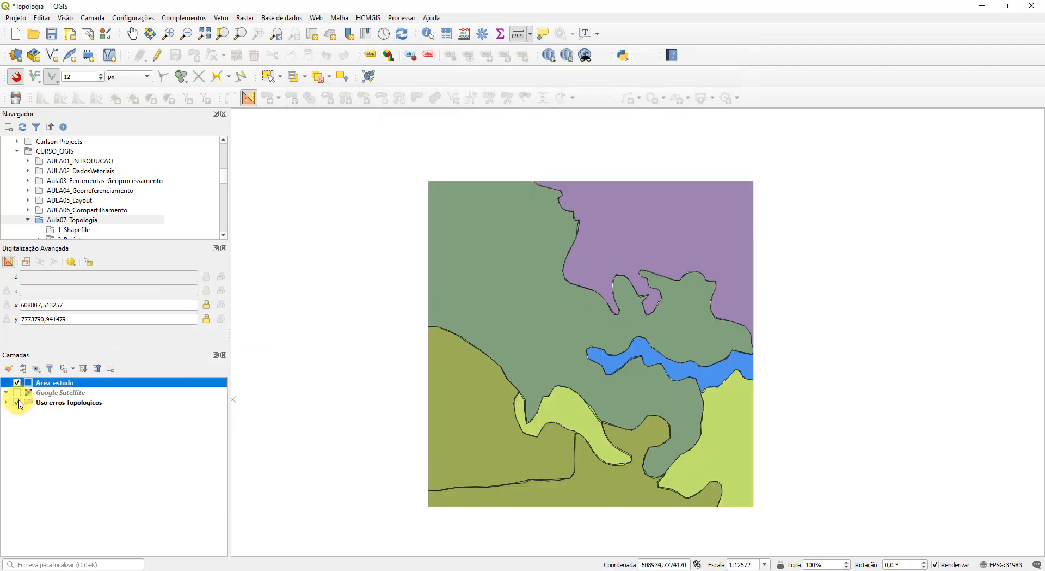
{"action": "left_click", "coordinate": [17, 402]}
{"action": "left_click", "coordinate": [18, 392]}
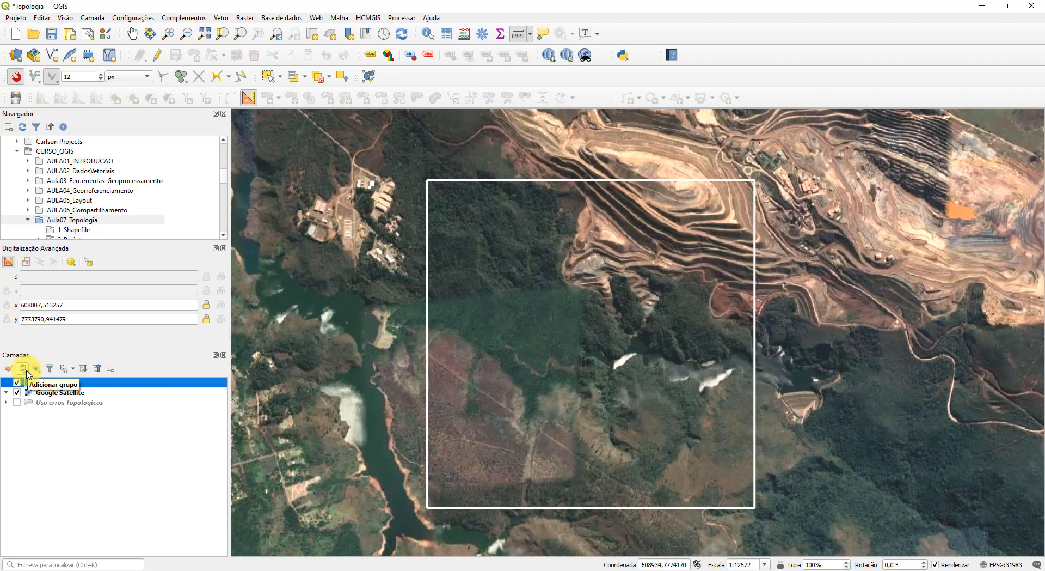
{"action": "left_click", "coordinate": [374, 18]}
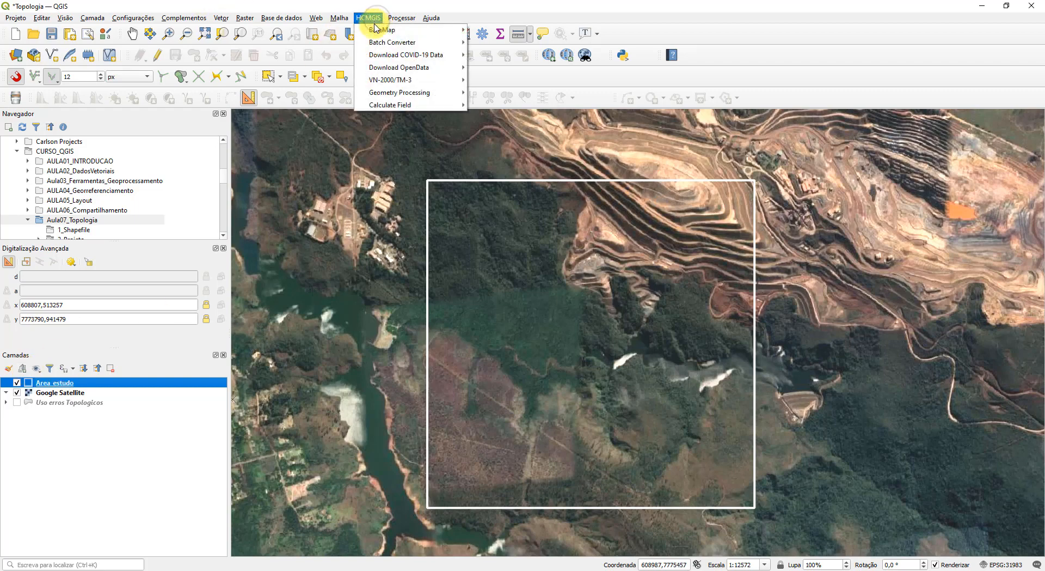
{"action": "mouse_move", "coordinate": [381, 29]}
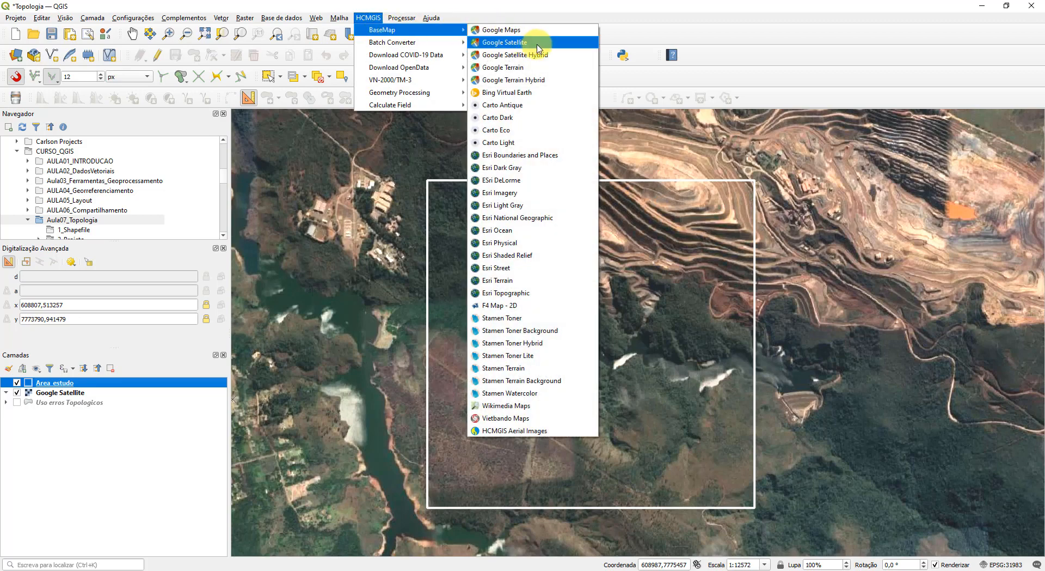
{"action": "left_click", "coordinate": [791, 38]}
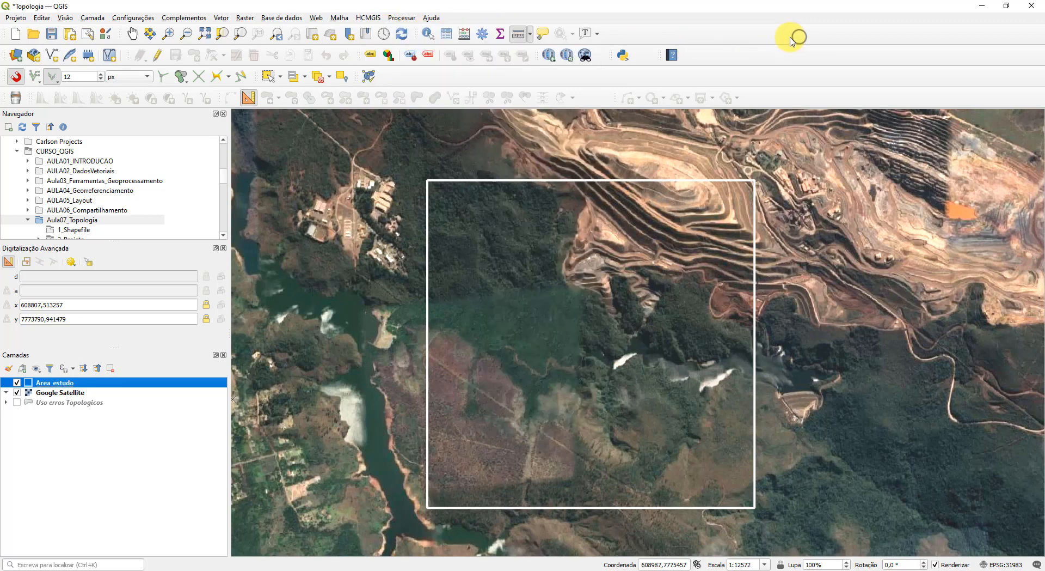
Step: Start a new shapefile layer named UsoSolo, stored in D:\CURSO_QGIS\Aula07_Topologia\1_Shapefile
{"action": "left_click", "coordinate": [51, 55]}
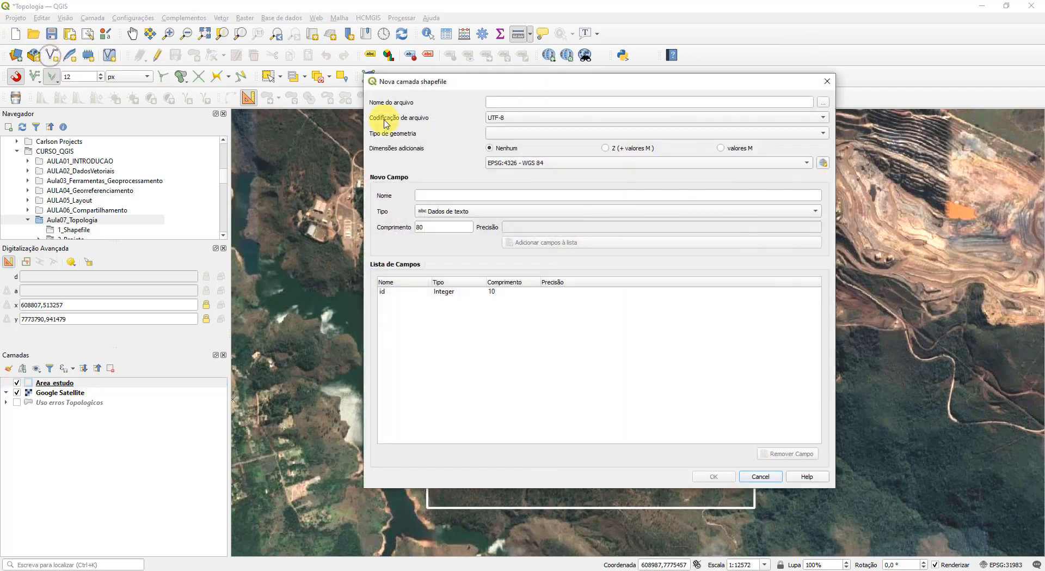
{"action": "left_click", "coordinate": [512, 102]}
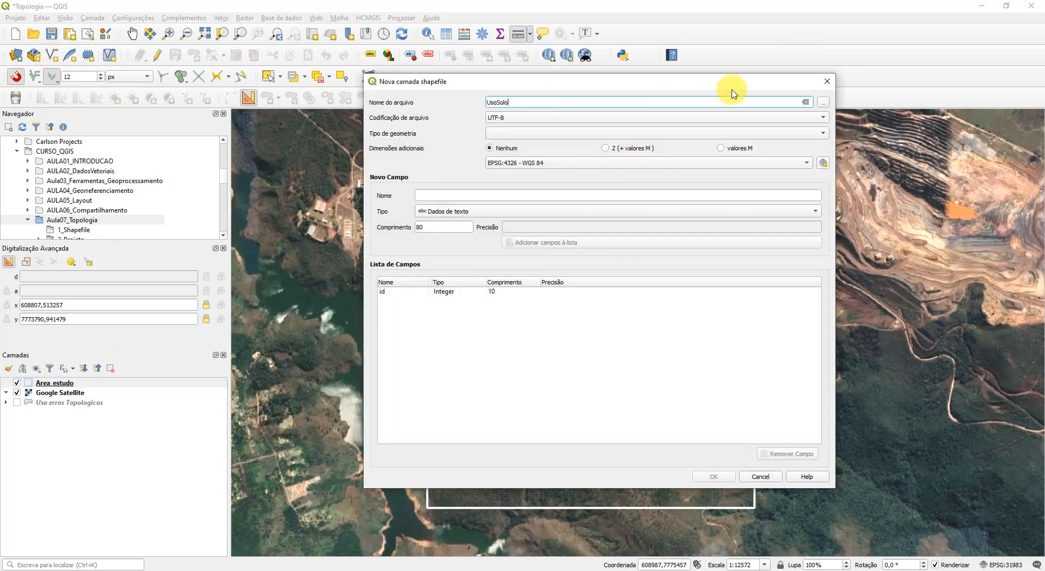
{"action": "left_click", "coordinate": [824, 101]}
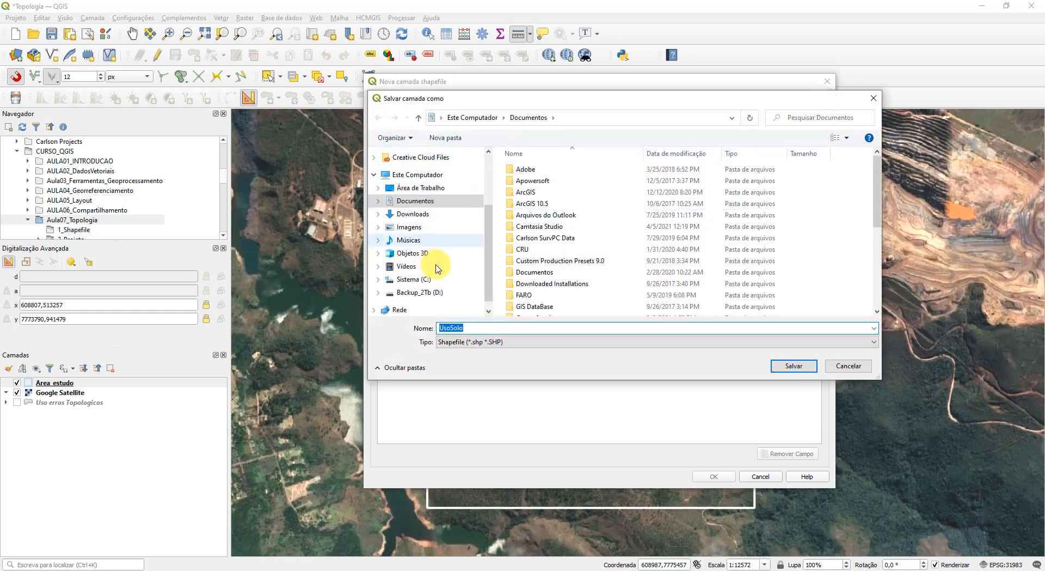
{"action": "left_click", "coordinate": [430, 292]}
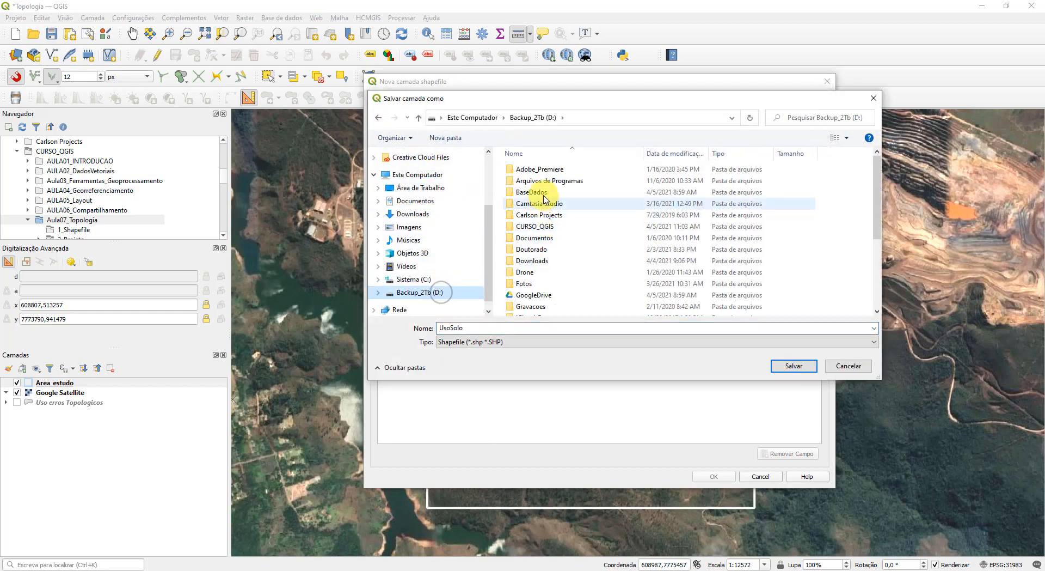
{"action": "double_click", "coordinate": [541, 226]}
{"action": "double_click", "coordinate": [544, 237]}
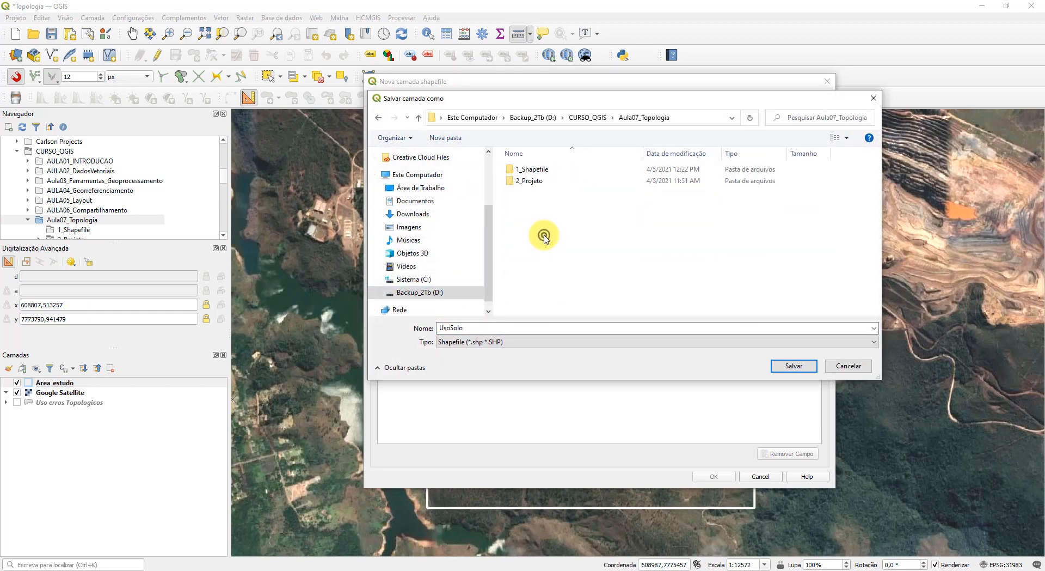
{"action": "double_click", "coordinate": [532, 169]}
{"action": "left_click", "coordinate": [792, 364]}
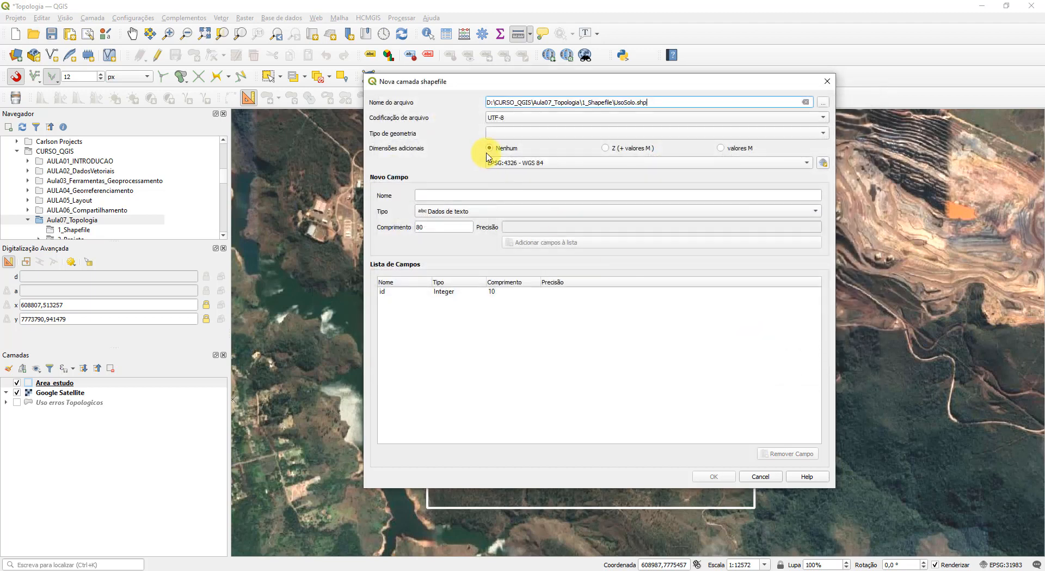
Step: Set the new shapefile's geometry to Polígono and its CRS to the project's EPSG:31983 - SIRGAS 2000 / UTM zone 23S
{"action": "left_click", "coordinate": [518, 134]}
{"action": "left_click", "coordinate": [517, 178]}
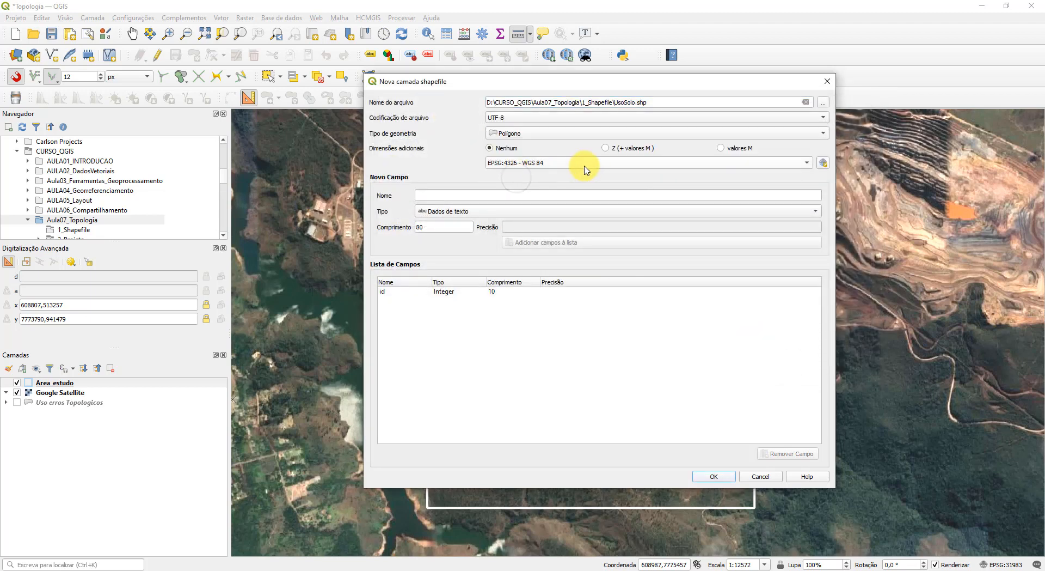
{"action": "left_click", "coordinate": [587, 162]}
{"action": "left_click", "coordinate": [597, 175]}
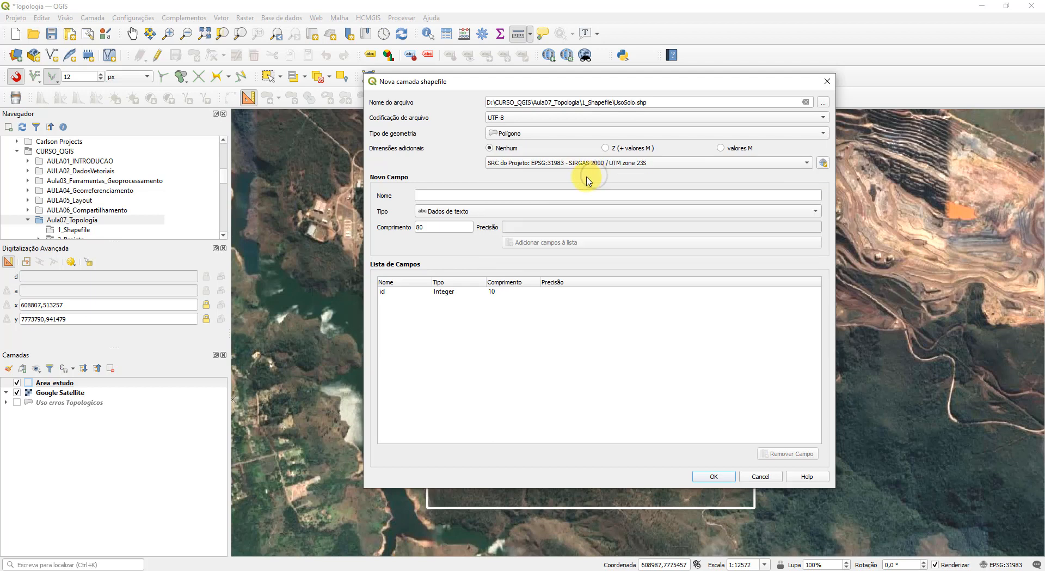
Step: Add a text field named uso with length 80 to the new shapefile and create the layer
{"action": "left_click", "coordinate": [484, 194]}
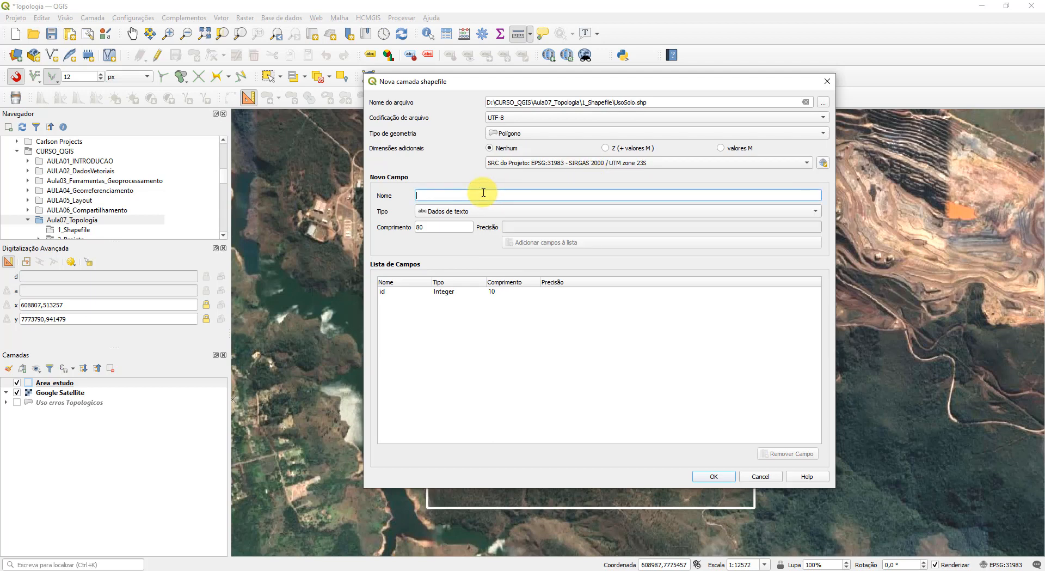
{"action": "type", "text": "uso"}
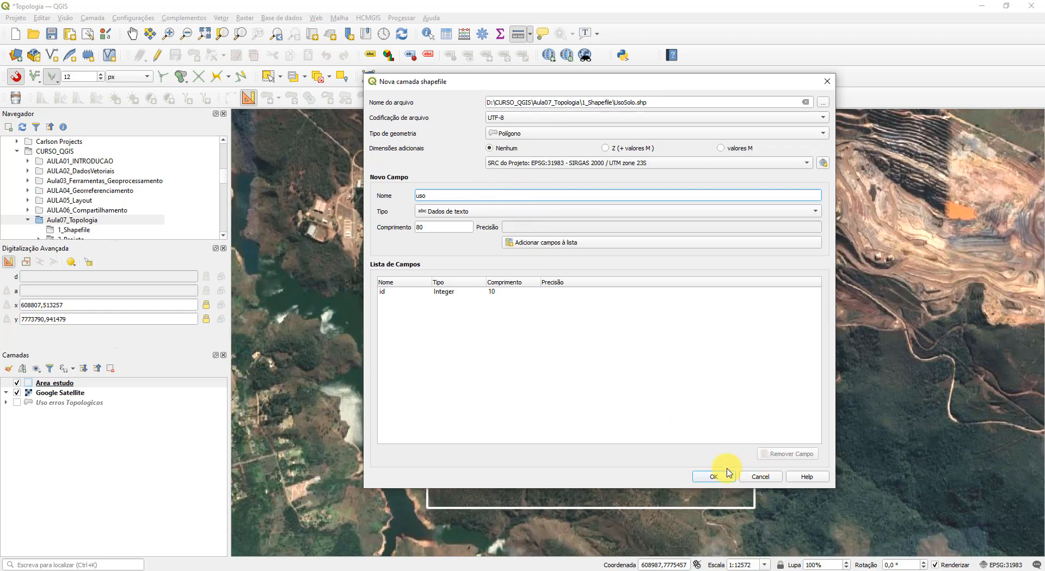
{"action": "left_click", "coordinate": [547, 243]}
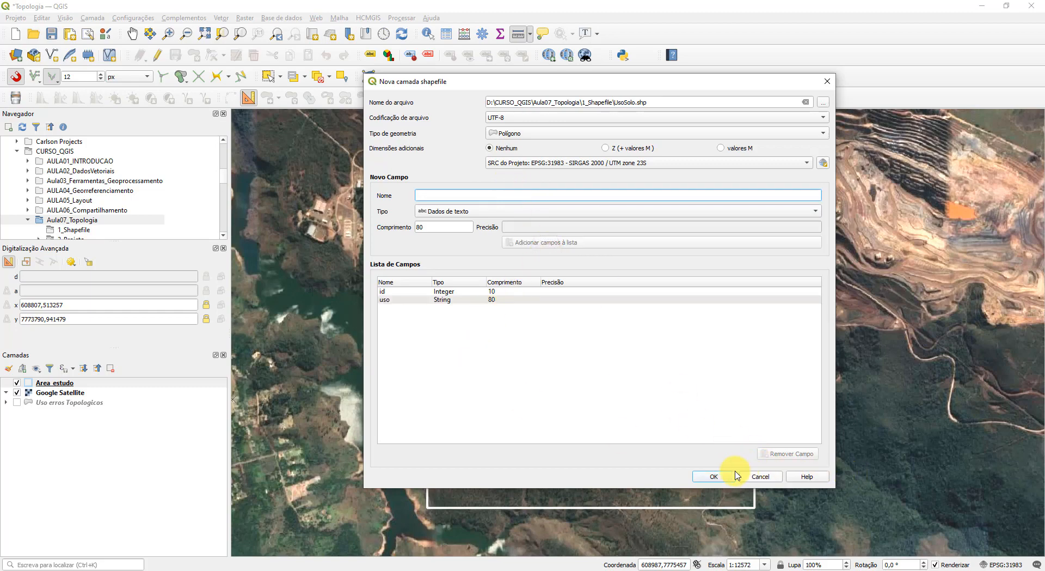
{"action": "left_click", "coordinate": [716, 477]}
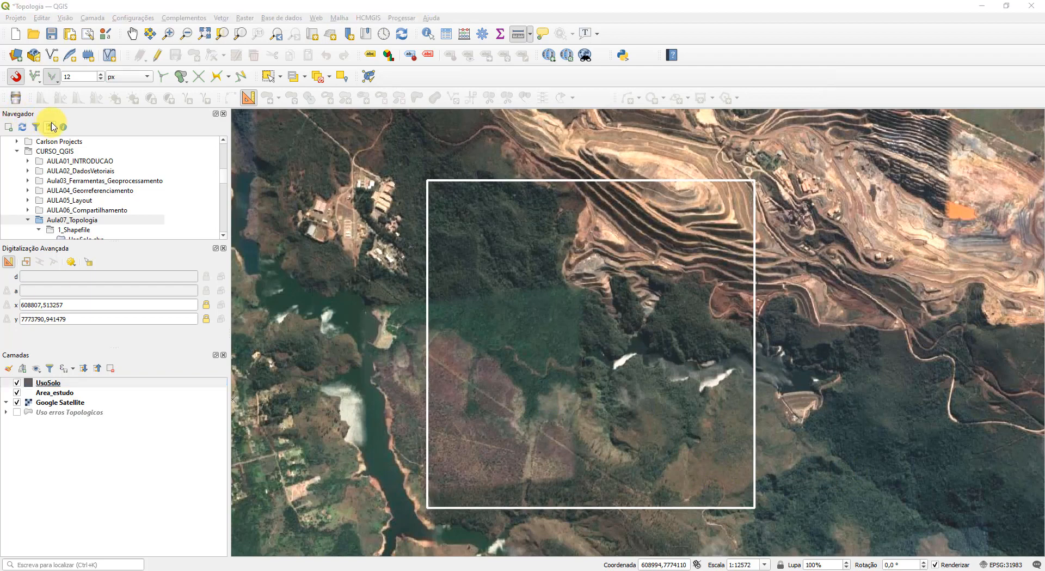
Step: Turn on editing for the UsoSolo layer and enable snapping on all layers
{"action": "left_click", "coordinate": [160, 59]}
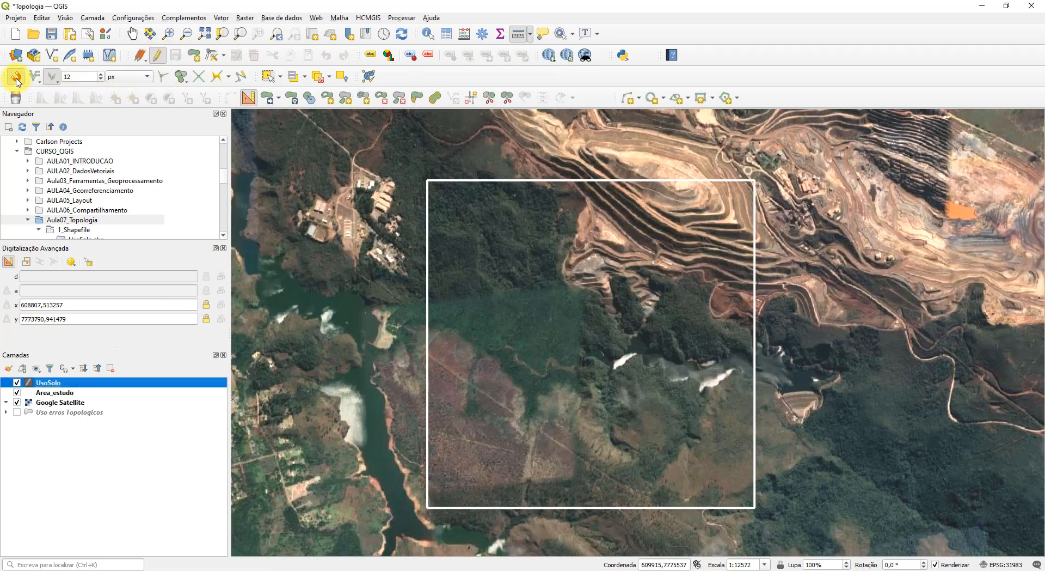
{"action": "right_click", "coordinate": [821, 77]}
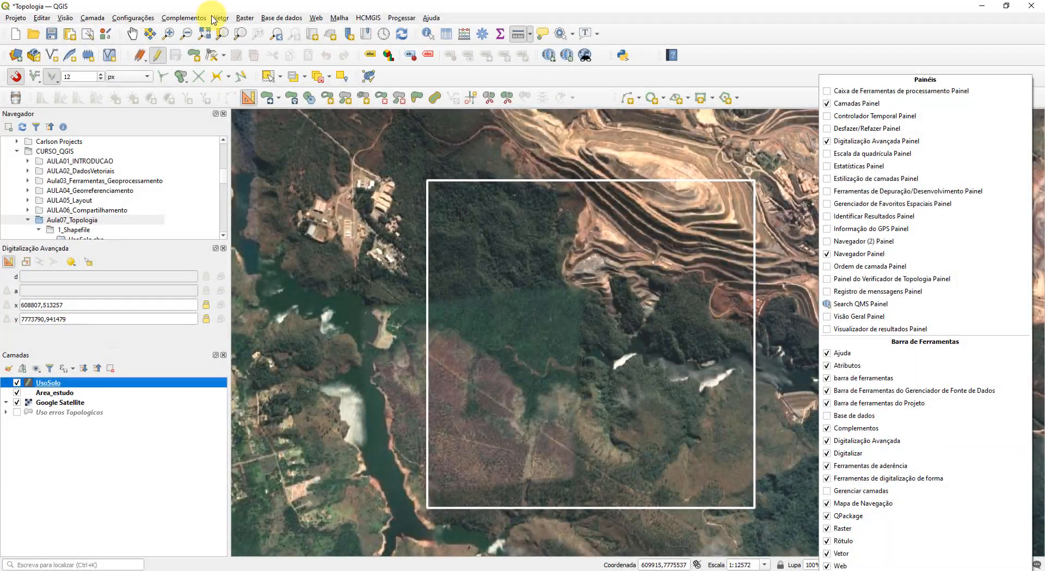
{"action": "left_click", "coordinate": [186, 1]}
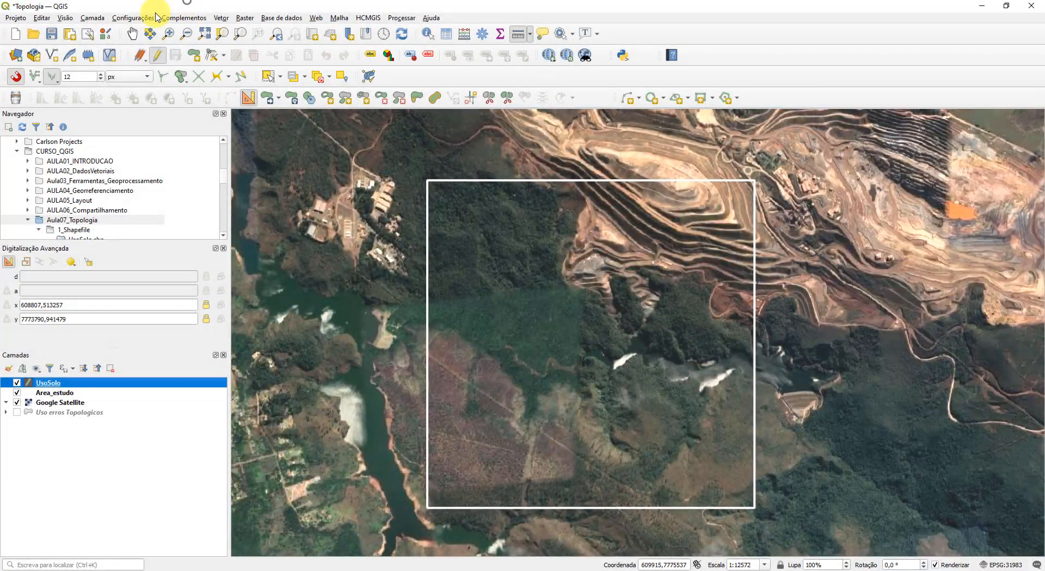
{"action": "left_click", "coordinate": [18, 80]}
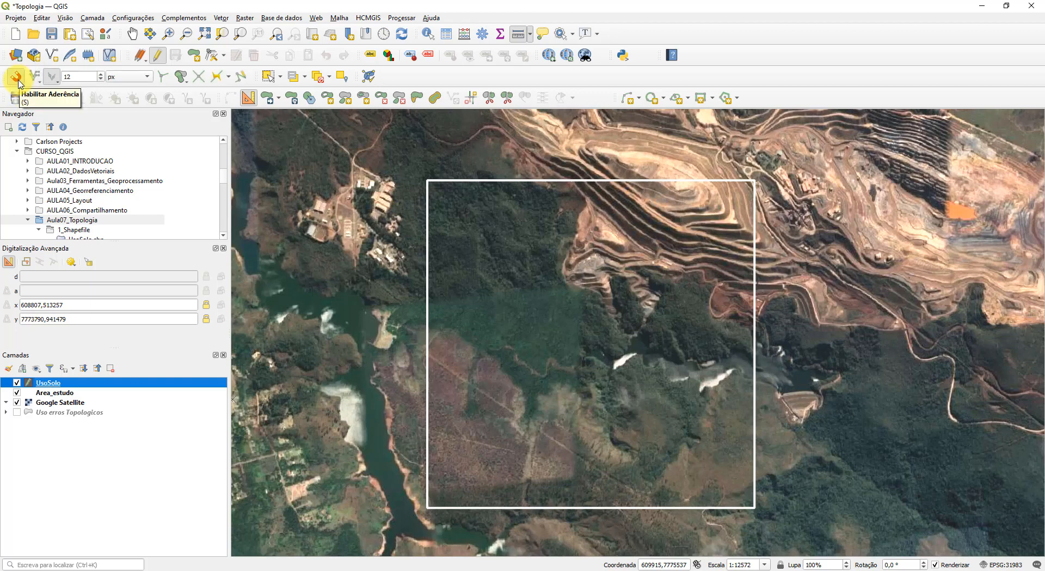
{"action": "left_click", "coordinate": [19, 80]}
{"action": "left_click", "coordinate": [35, 76]}
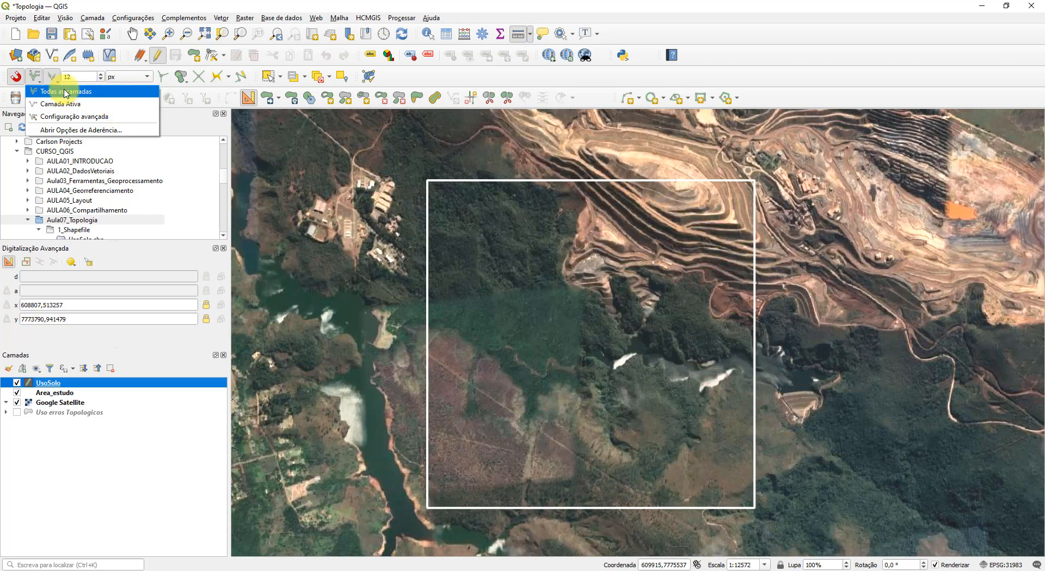
{"action": "left_click", "coordinate": [64, 93]}
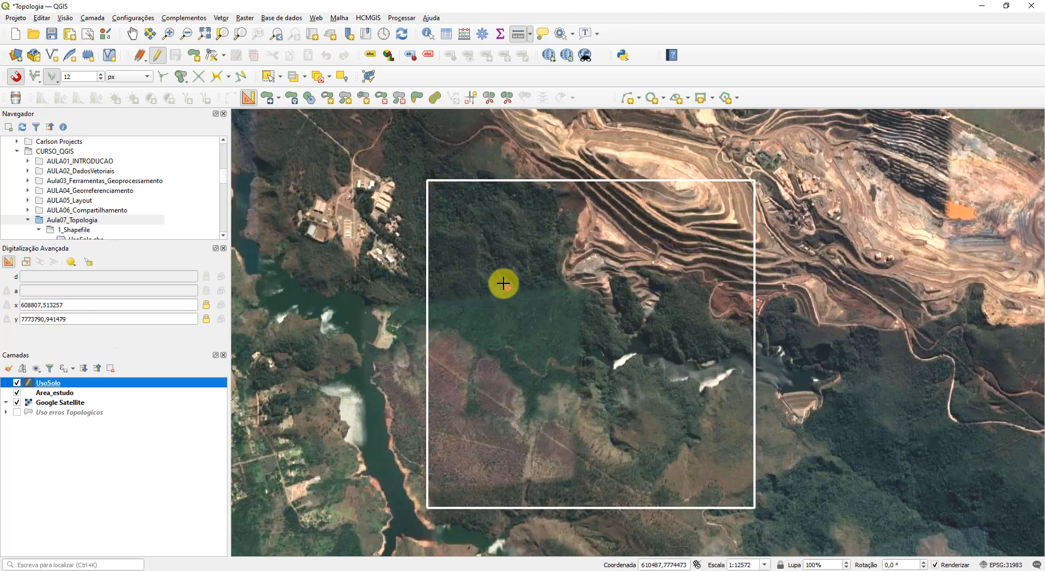
Step: Review the snapping tolerance and snap types, and enable tracing
{"action": "left_click", "coordinate": [82, 78]}
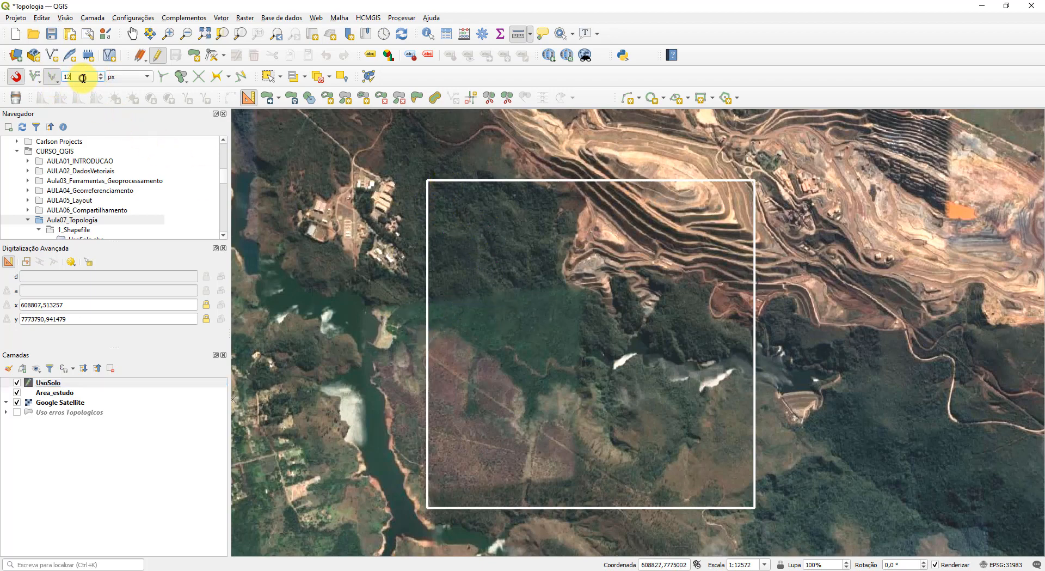
{"action": "left_click", "coordinate": [53, 78]}
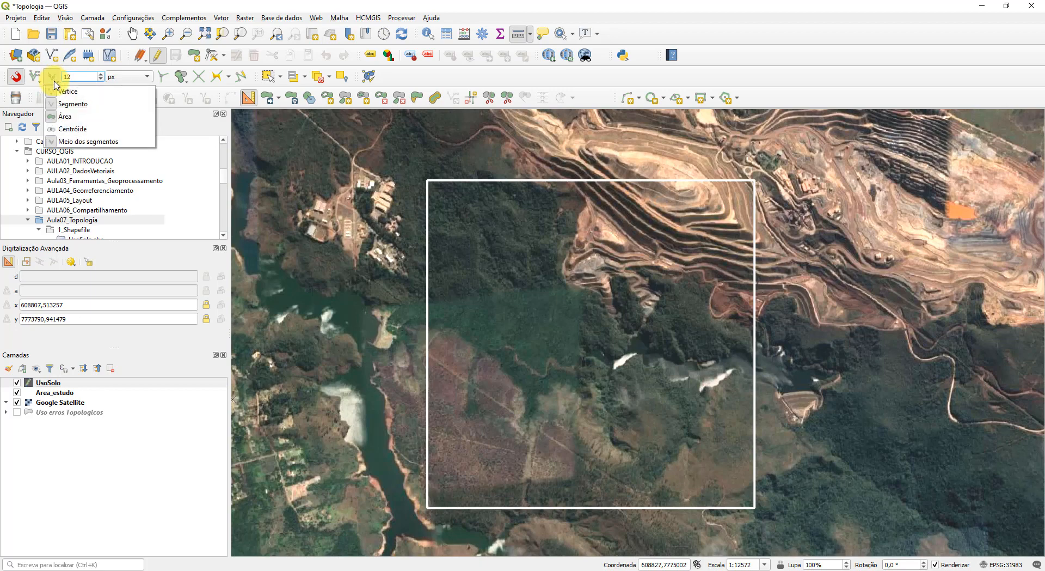
{"action": "left_click", "coordinate": [93, 78]}
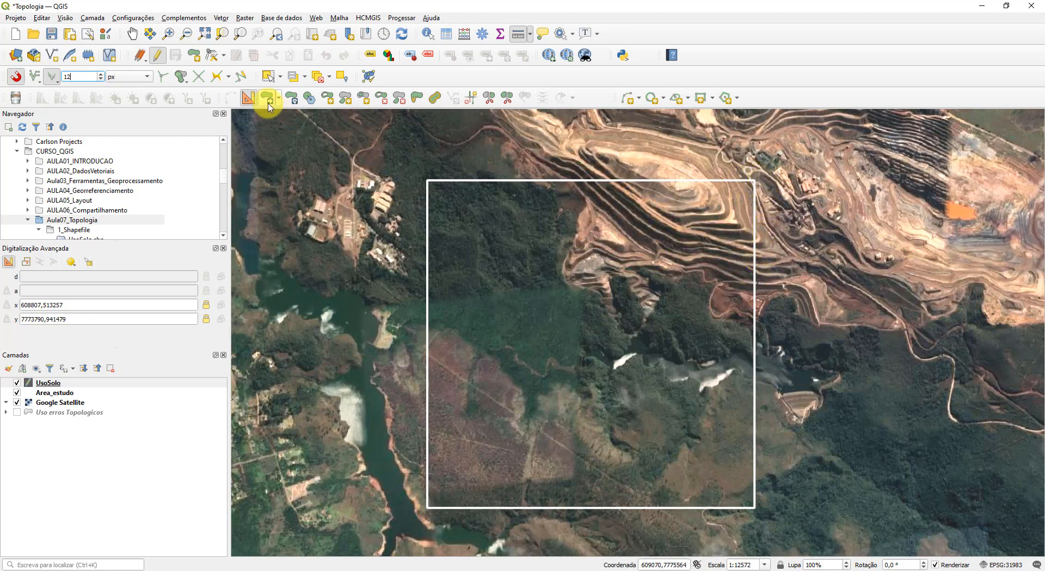
{"action": "left_click", "coordinate": [216, 80]}
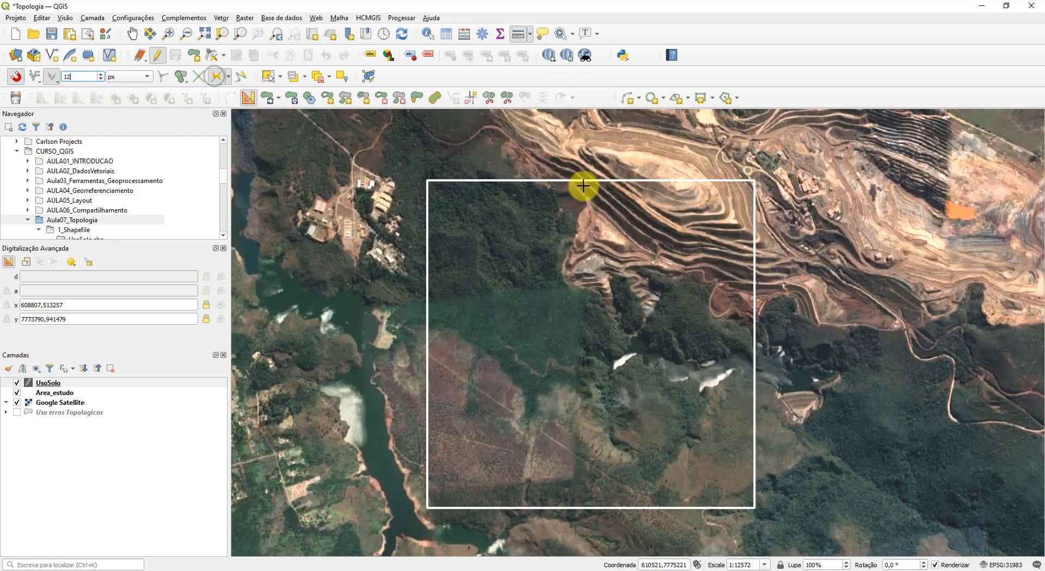
Step: Start a new UsoSolo polygon with advanced digitizing turned off and its panel closed
{"action": "scroll", "coordinate": [596, 195], "scroll_direction": "up", "scroll_amount": 1}
{"action": "left_click_drag", "start_coordinate": [762, 218], "coordinate": [708, 213]}
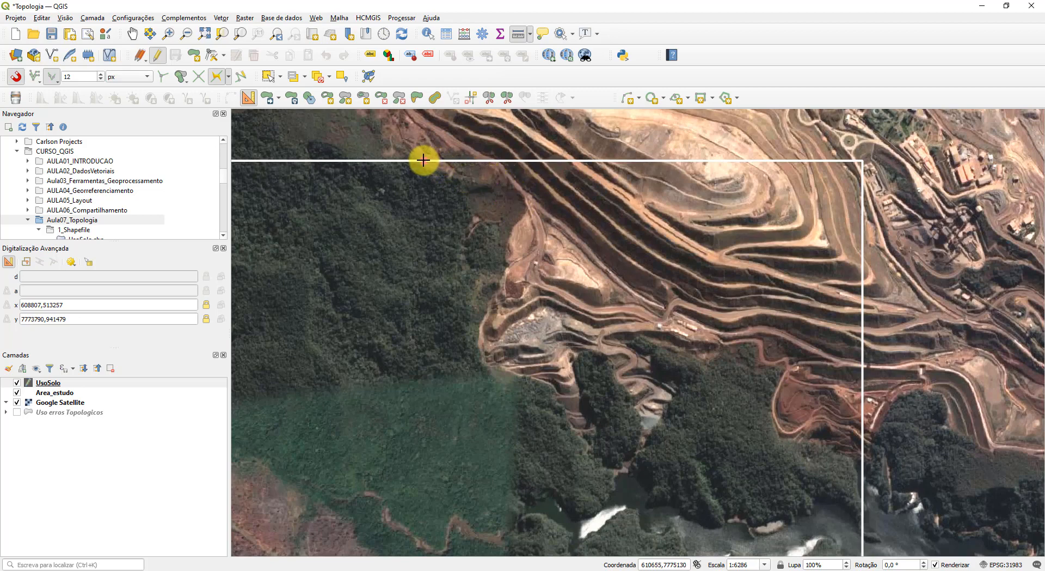
{"action": "key", "text": "ctrl+."}
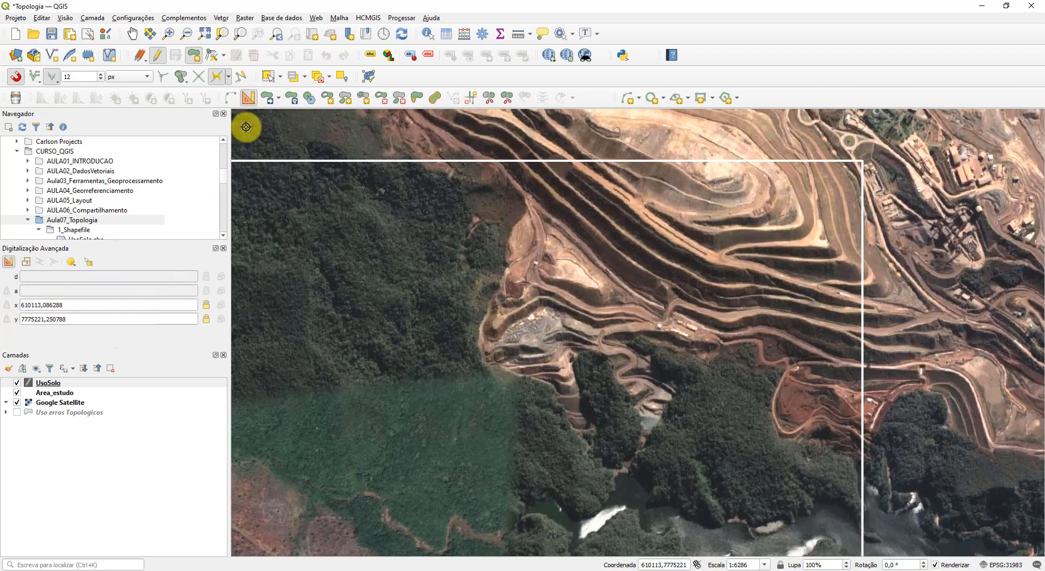
{"action": "left_click", "coordinate": [249, 98]}
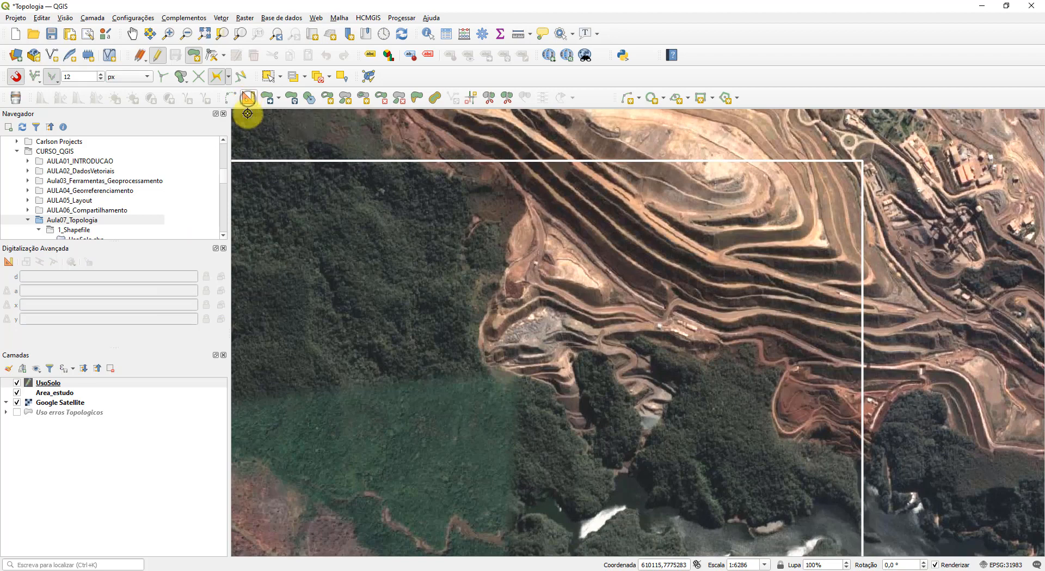
{"action": "left_click", "coordinate": [223, 249]}
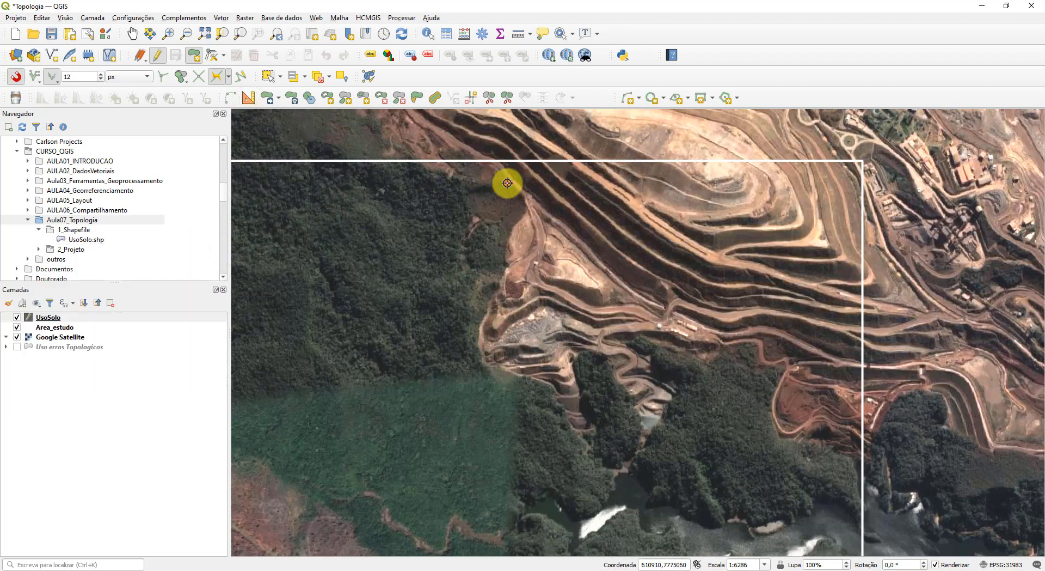
Step: Digitize the mining area from the study area's north edge, along its east border and back west along the forest edge
{"action": "left_click", "coordinate": [422, 162]}
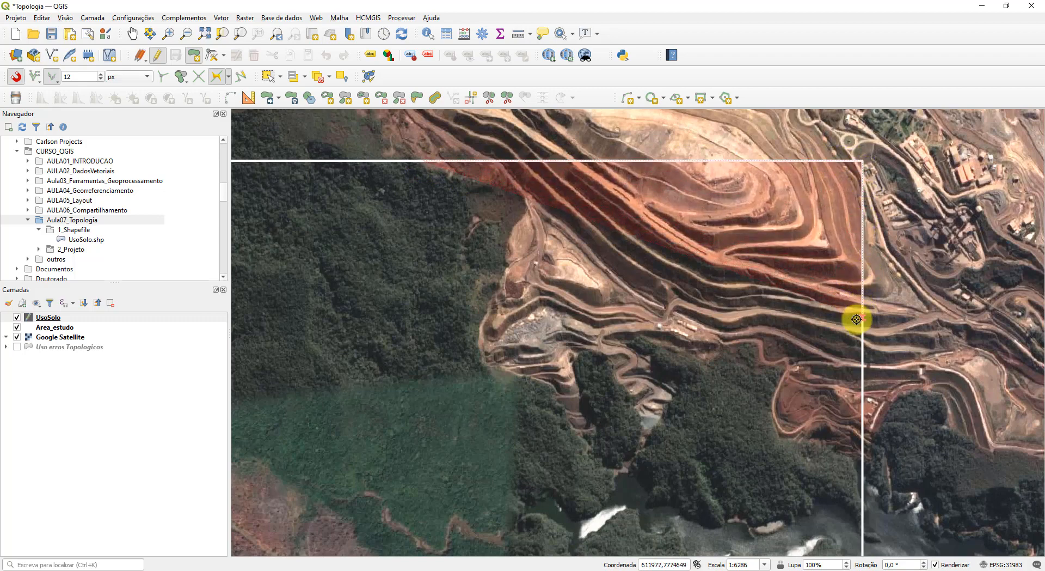
{"action": "left_click", "coordinate": [860, 459]}
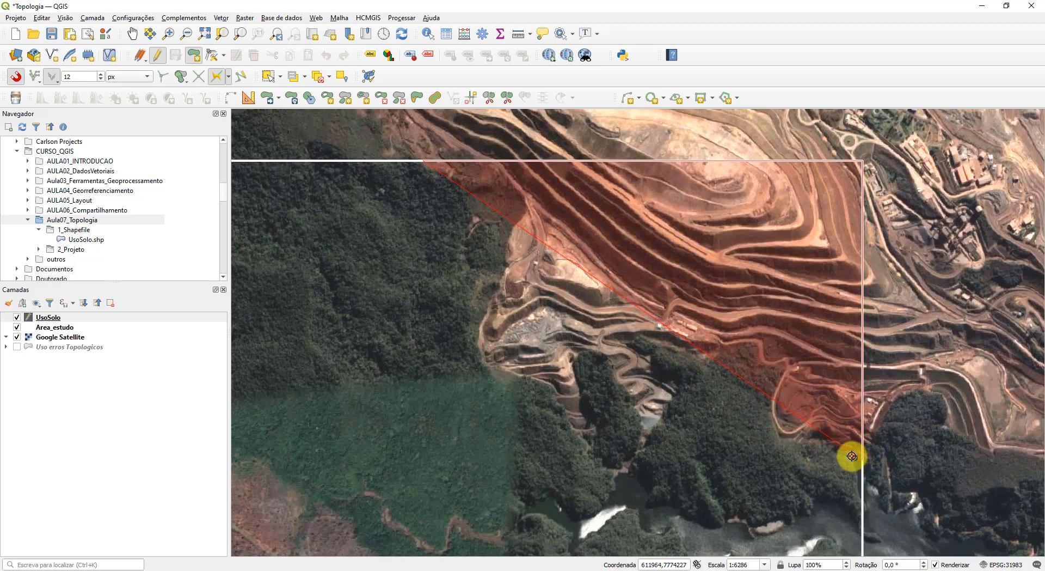
{"action": "left_click", "coordinate": [786, 434]}
{"action": "left_click", "coordinate": [779, 426]}
{"action": "left_click", "coordinate": [776, 411]}
{"action": "left_click", "coordinate": [782, 391]}
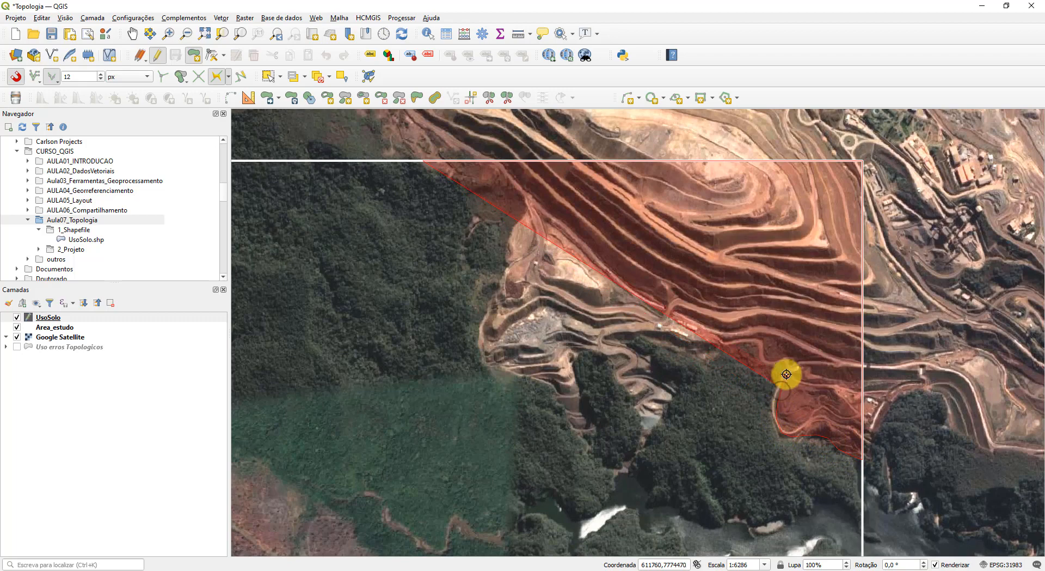
{"action": "left_click", "coordinate": [787, 371]}
{"action": "left_click", "coordinate": [784, 362]}
{"action": "left_click", "coordinate": [769, 361]}
{"action": "left_click", "coordinate": [757, 343]}
{"action": "left_click", "coordinate": [742, 341]}
{"action": "left_click", "coordinate": [722, 349]}
{"action": "left_click", "coordinate": [710, 357]}
{"action": "left_click", "coordinate": [694, 356]}
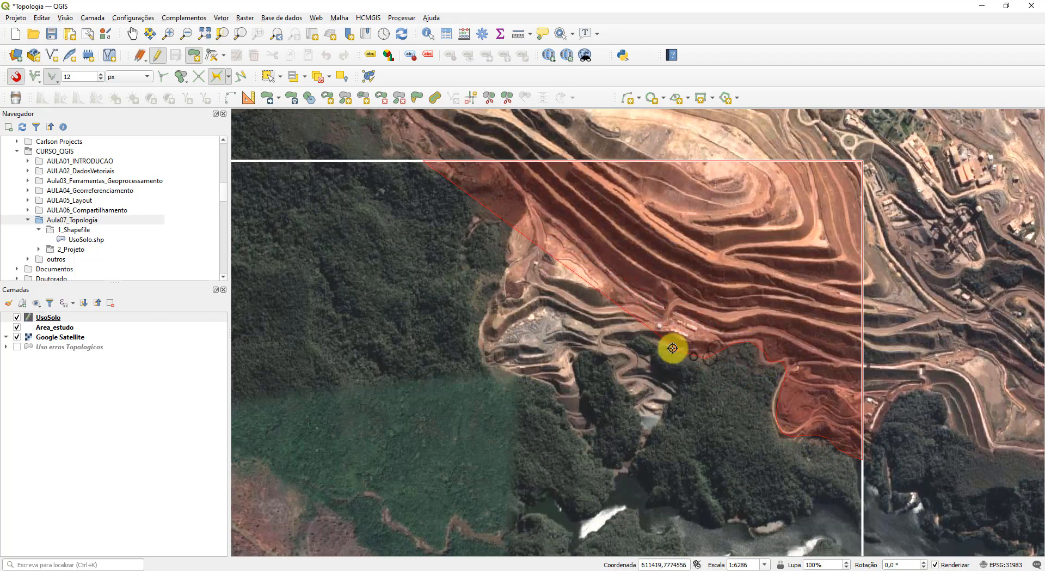
Step: Continue the mining polygon's southern outline around the two excavated tongues that reach into the forest
{"action": "left_click", "coordinate": [638, 343]}
{"action": "left_click", "coordinate": [667, 391]}
{"action": "left_click", "coordinate": [656, 420]}
{"action": "left_click", "coordinate": [619, 369]}
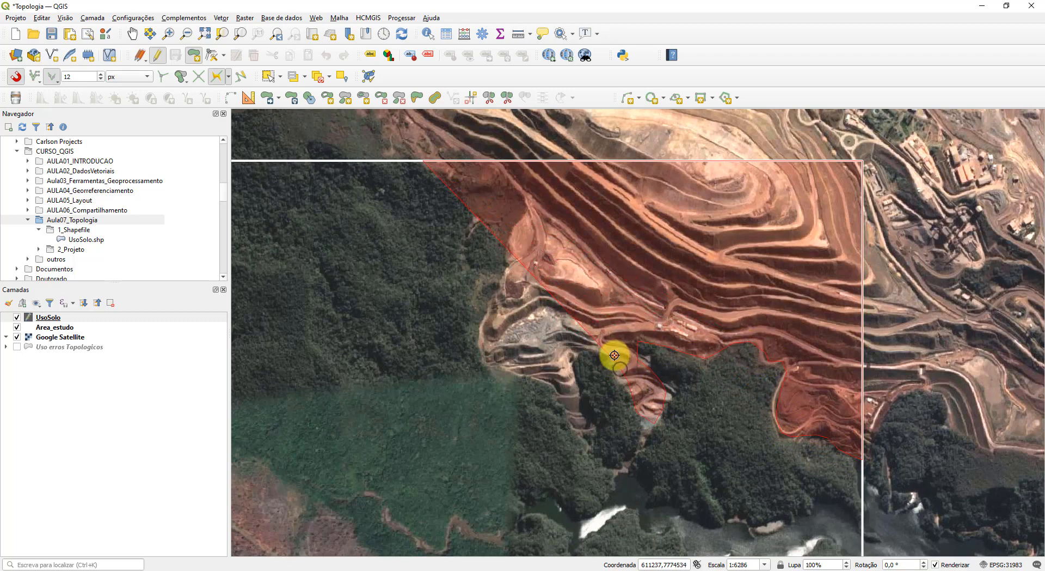
{"action": "left_click", "coordinate": [571, 351]}
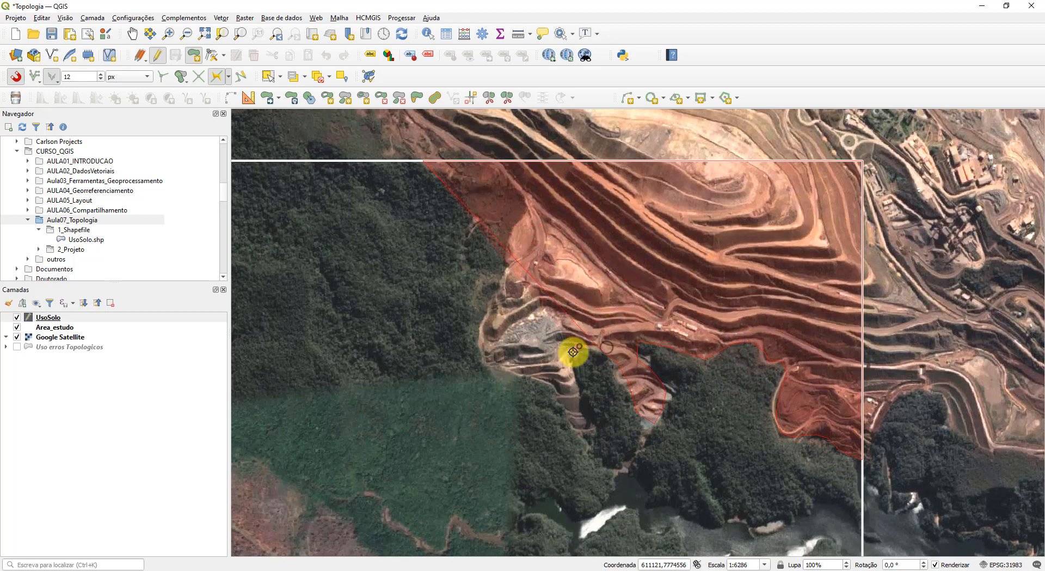
{"action": "left_click", "coordinate": [587, 421]}
{"action": "left_click", "coordinate": [581, 426]}
{"action": "left_click", "coordinate": [570, 423]}
{"action": "left_click", "coordinate": [566, 407]}
{"action": "left_click", "coordinate": [554, 385]}
{"action": "left_click", "coordinate": [524, 374]}
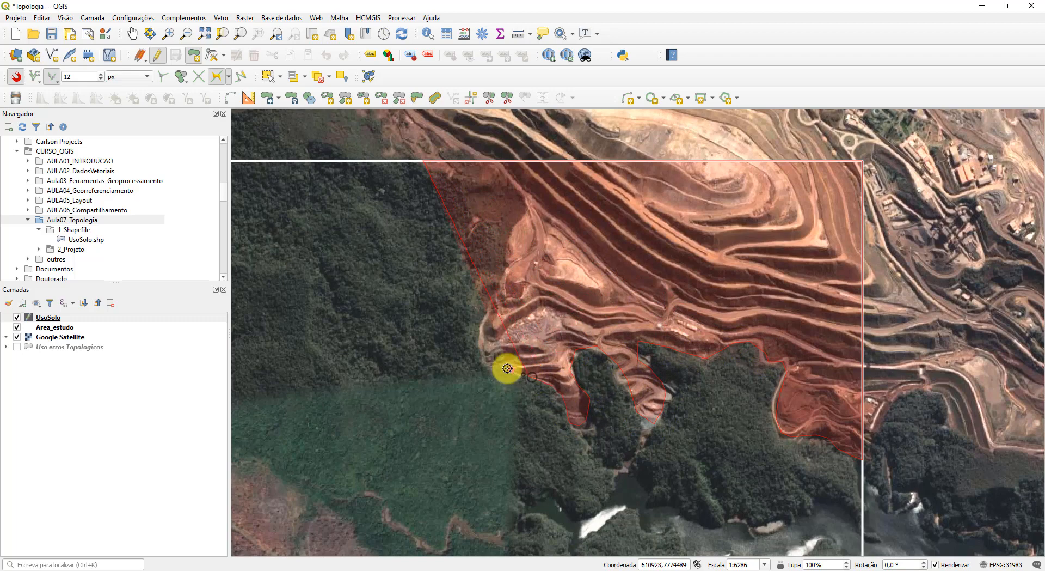
Step: Digitize the mining area's western edge up to the study area's north border and save the polygon with uso Mineração
{"action": "left_click", "coordinate": [501, 366]}
{"action": "left_click", "coordinate": [490, 356]}
{"action": "left_click", "coordinate": [480, 330]}
{"action": "left_click", "coordinate": [484, 313]}
{"action": "left_click", "coordinate": [493, 294]}
{"action": "left_click", "coordinate": [506, 264]}
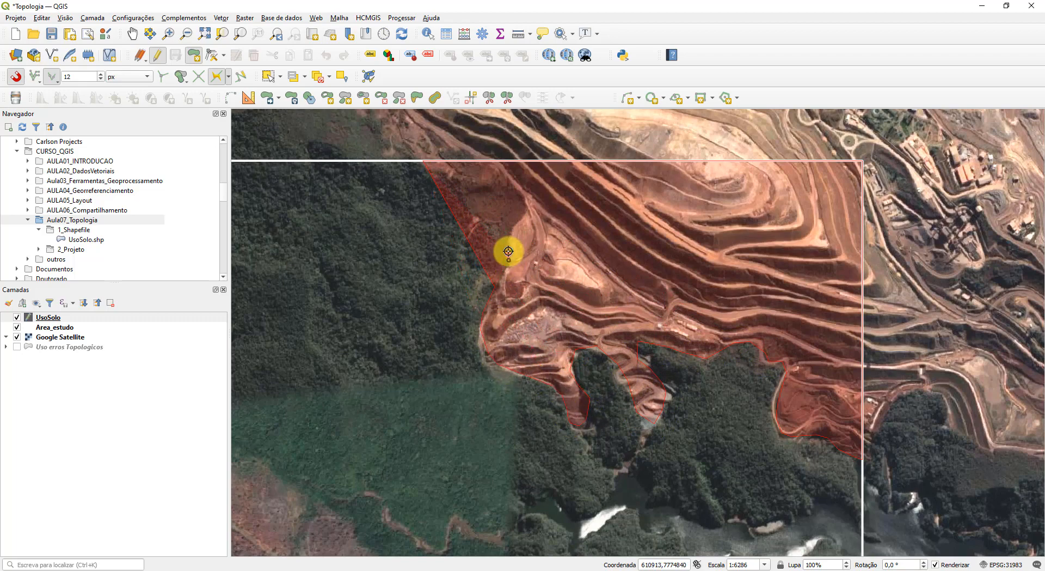
{"action": "left_click", "coordinate": [508, 245]}
{"action": "left_click", "coordinate": [501, 231]}
{"action": "left_click", "coordinate": [491, 223]}
{"action": "left_click", "coordinate": [474, 202]}
{"action": "left_click", "coordinate": [463, 180]}
{"action": "left_click", "coordinate": [443, 169]}
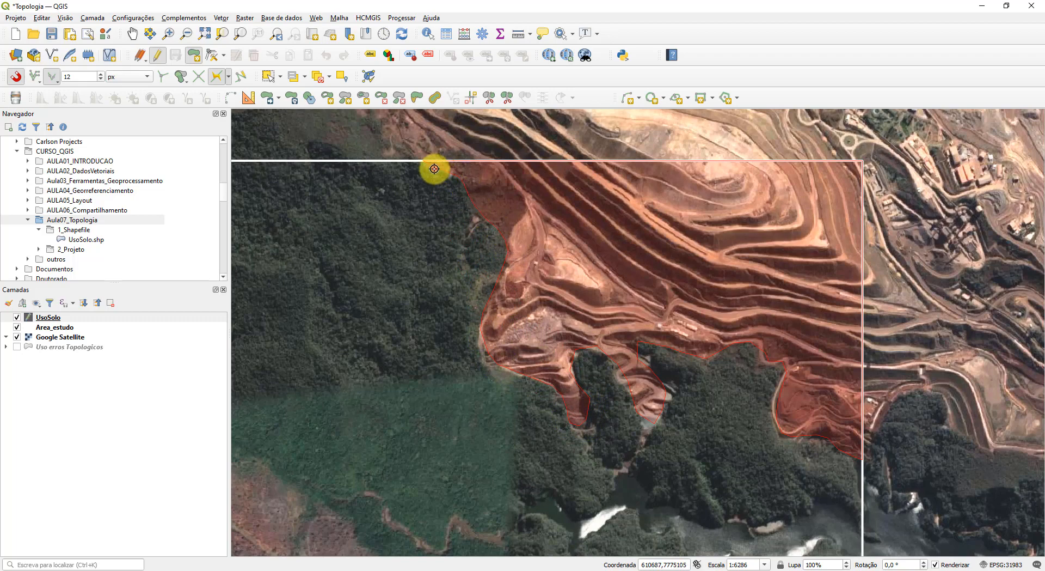
{"action": "right_click", "coordinate": [434, 169]}
{"action": "left_click", "coordinate": [470, 274]}
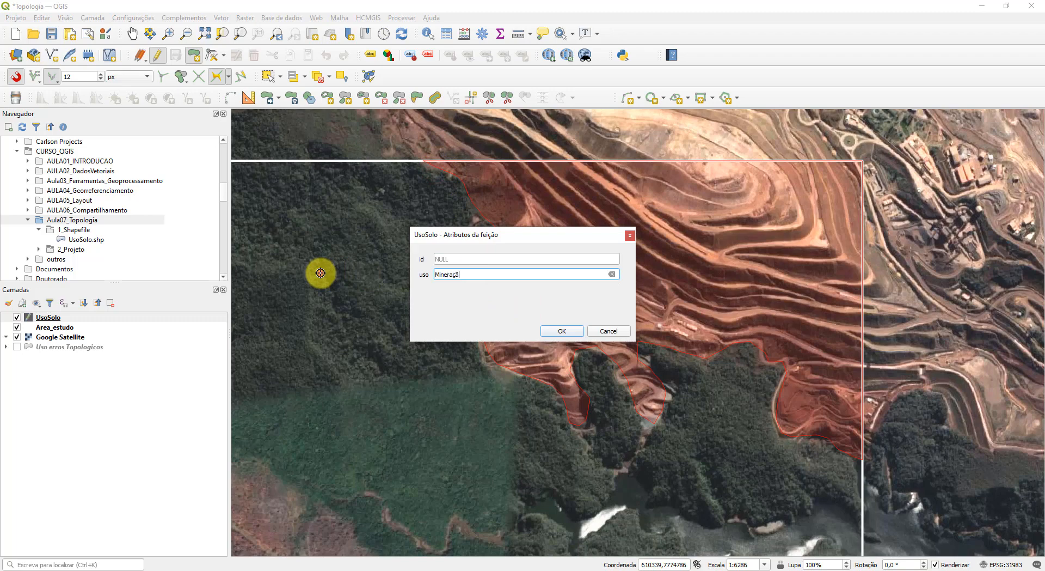
{"action": "left_click", "coordinate": [558, 332]}
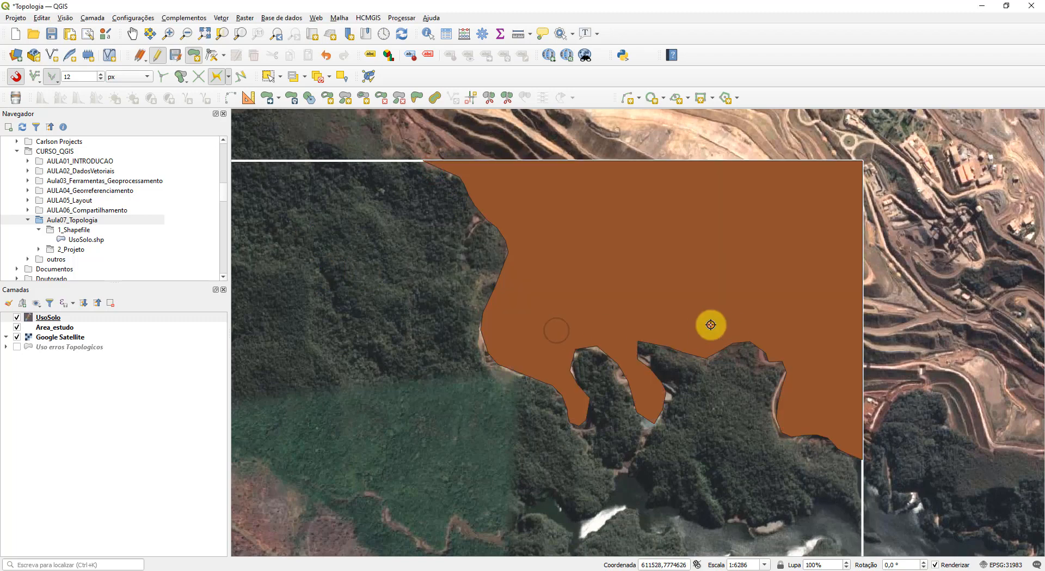
Step: Start a second UsoSolo polygon at the mining polygon's southeast corner on the study-area border and follow their shared edge westward
{"action": "left_click_drag", "start_coordinate": [763, 355], "coordinate": [716, 201]}
{"action": "left_click_drag", "start_coordinate": [673, 285], "coordinate": [749, 333]}
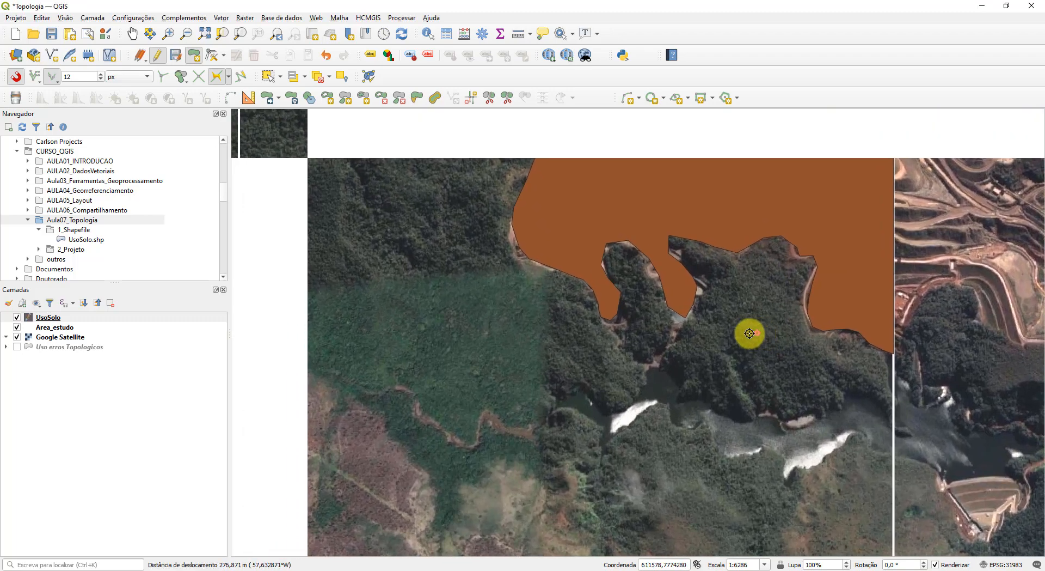
{"action": "scroll", "coordinate": [528, 281], "scroll_direction": "down", "scroll_amount": 1}
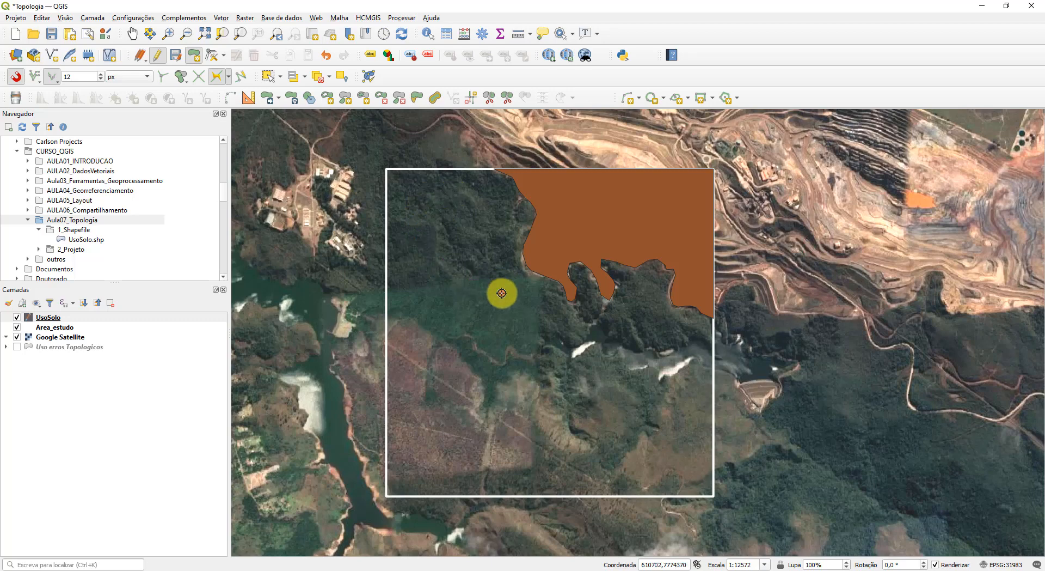
{"action": "scroll", "coordinate": [502, 292], "scroll_direction": "up", "scroll_amount": 1}
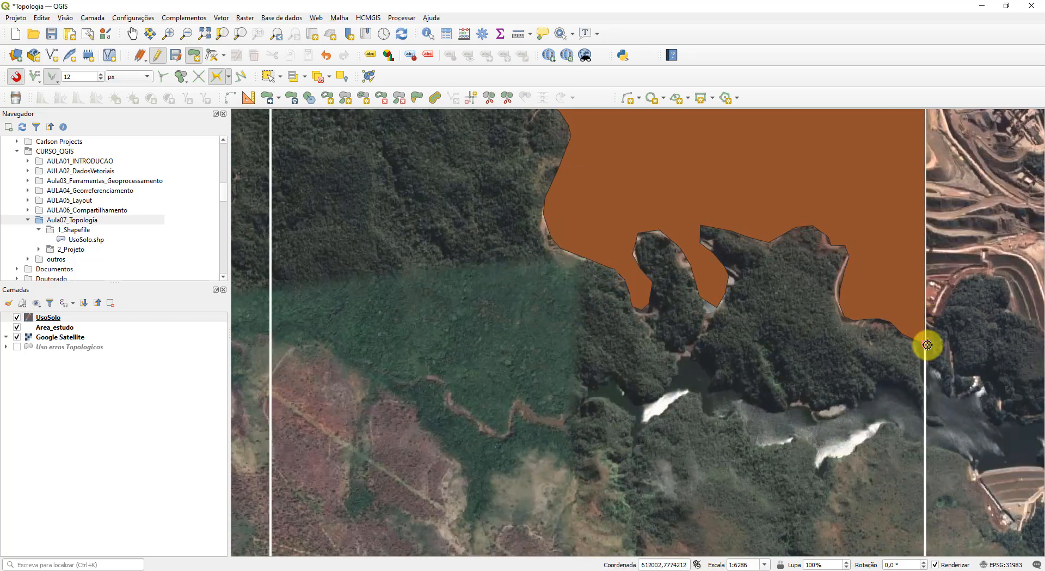
{"action": "scroll", "coordinate": [924, 344], "scroll_direction": "down", "scroll_amount": 1}
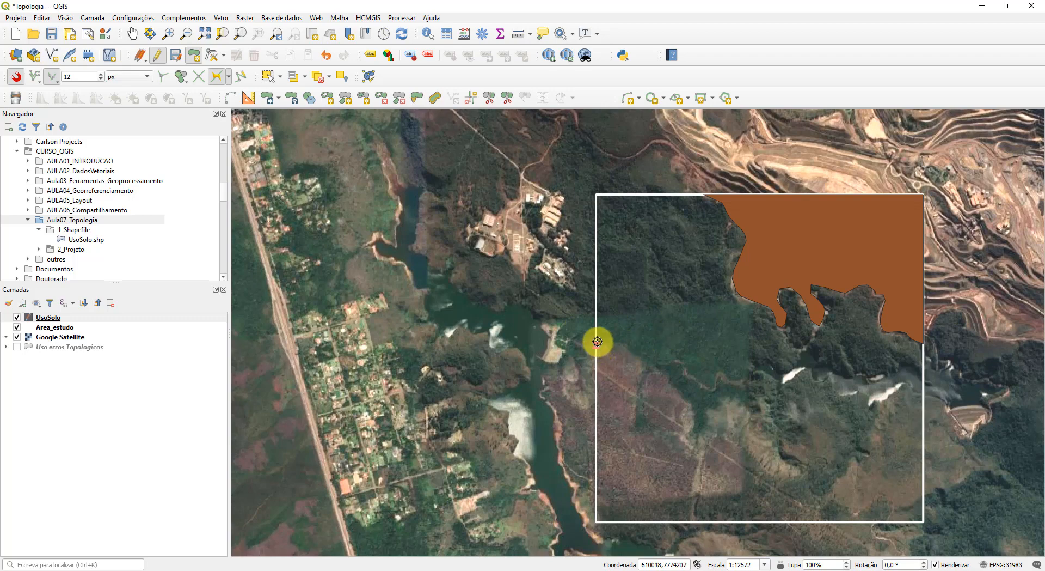
{"action": "left_click_drag", "start_coordinate": [877, 368], "coordinate": [766, 382]}
{"action": "scroll", "coordinate": [772, 358], "scroll_direction": "up", "scroll_amount": 2}
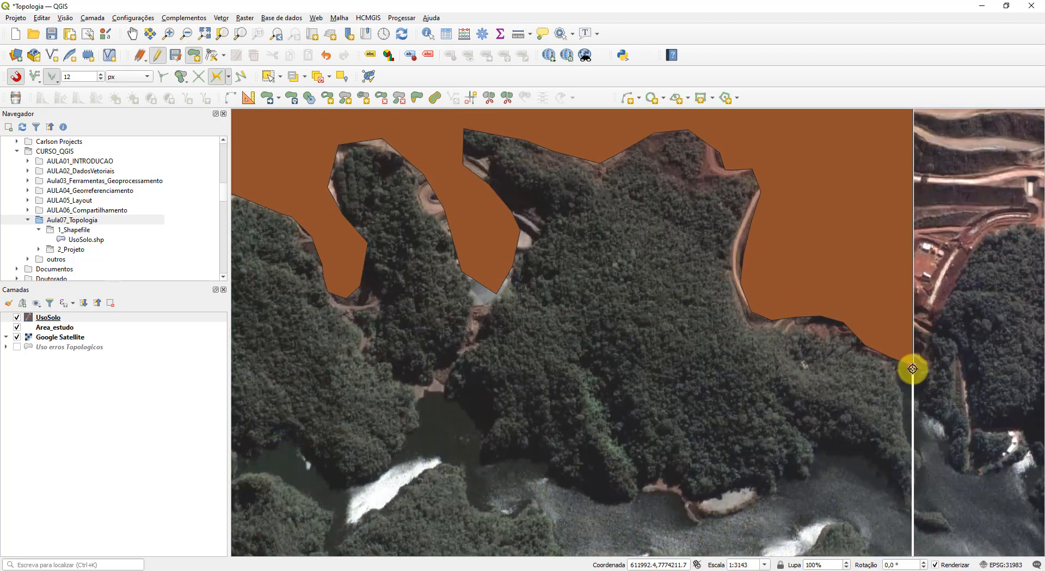
{"action": "left_click", "coordinate": [913, 366]}
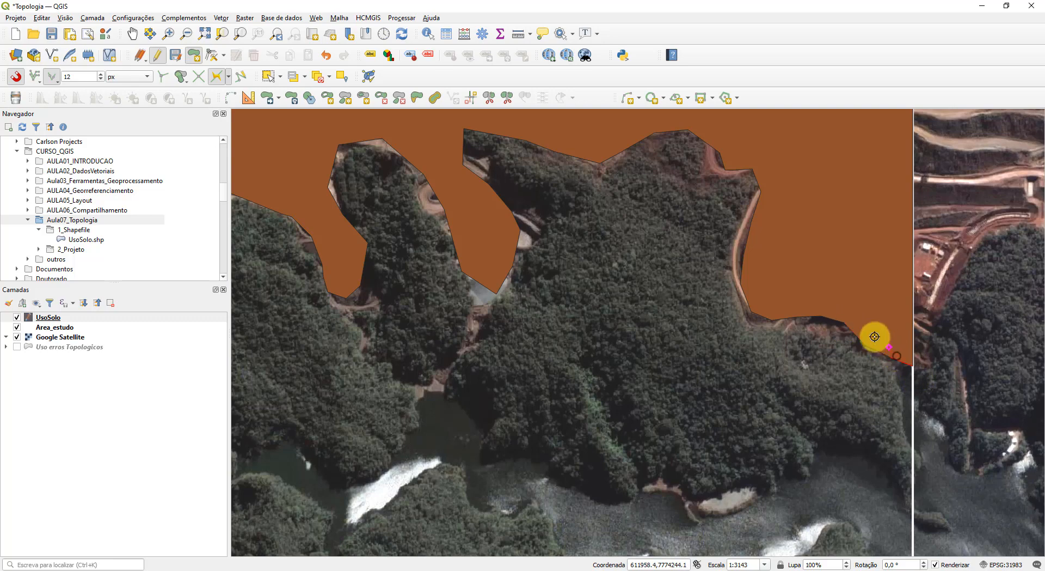
{"action": "scroll", "coordinate": [855, 329], "scroll_direction": "up", "scroll_amount": 1}
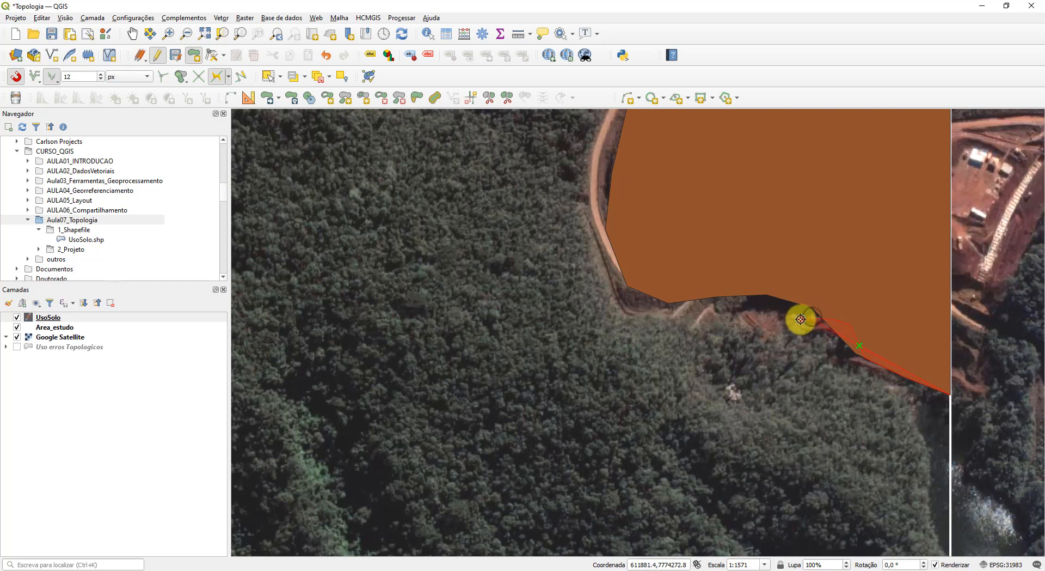
Step: Extend the second polygon through the forest below the mining area, close it at the east border and save it with empty attributes
{"action": "left_click", "coordinate": [783, 327]}
{"action": "left_click", "coordinate": [771, 359]}
{"action": "left_click", "coordinate": [774, 383]}
{"action": "left_click", "coordinate": [796, 400]}
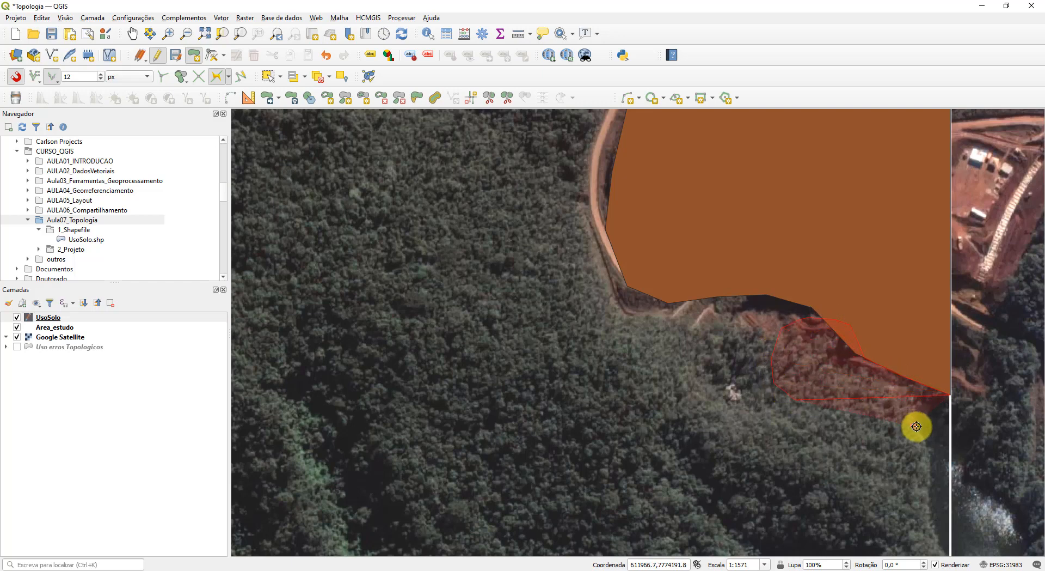
{"action": "left_click", "coordinate": [946, 433]}
{"action": "right_click", "coordinate": [946, 433]}
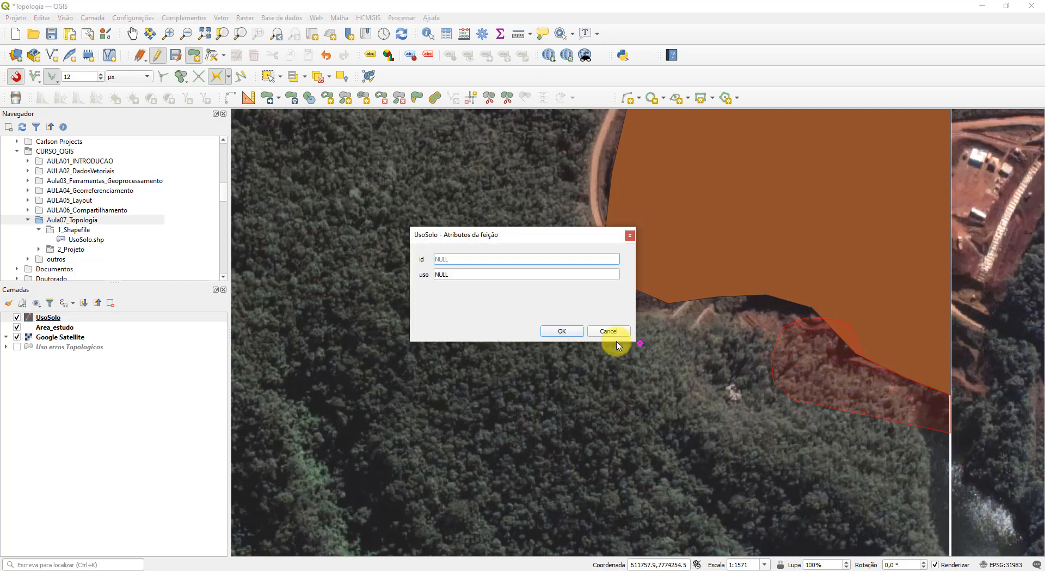
{"action": "left_click", "coordinate": [577, 331]}
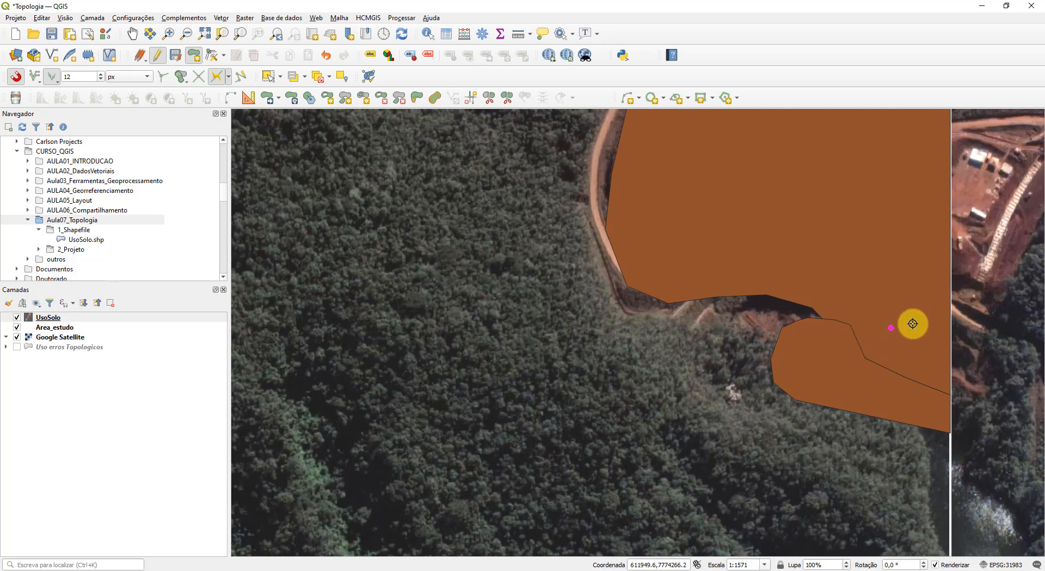
Step: Select the two UsoSolo polygons in turn and examine where their outlines overlap along the shared edge
{"action": "left_click", "coordinate": [270, 78]}
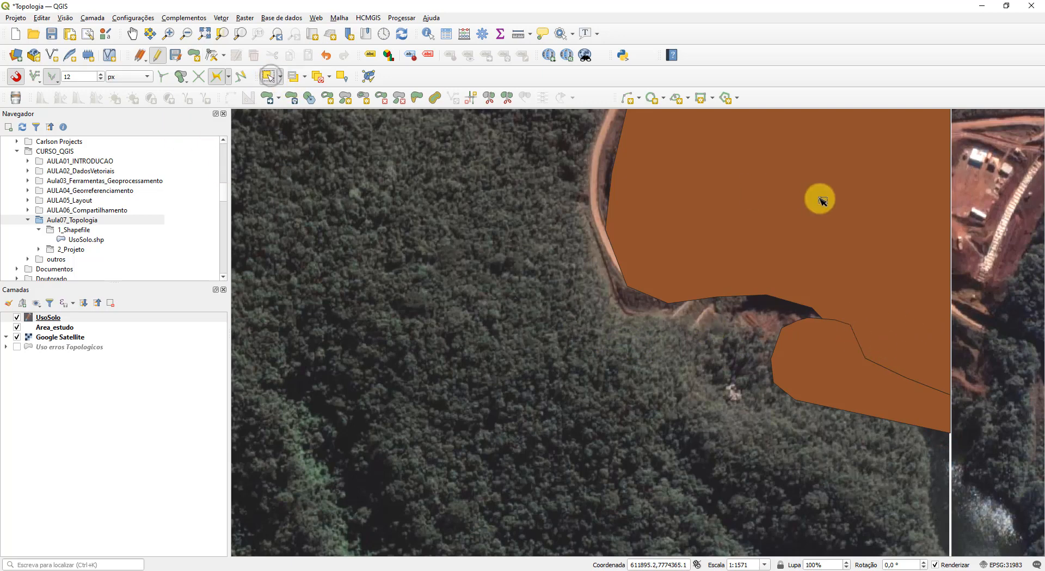
{"action": "left_click", "coordinate": [819, 200]}
{"action": "left_click", "coordinate": [820, 365]}
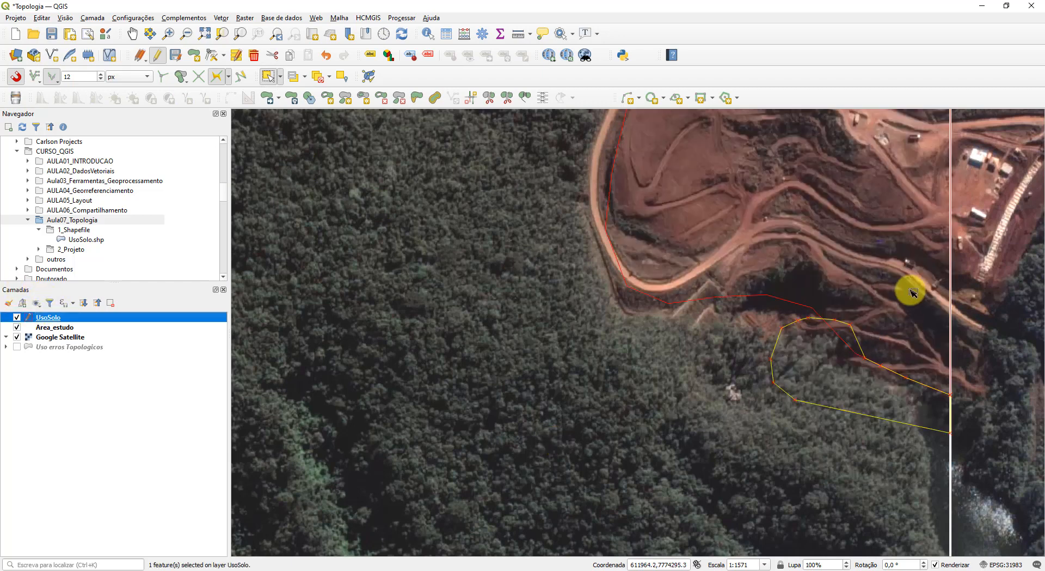
{"action": "left_click", "coordinate": [911, 290]}
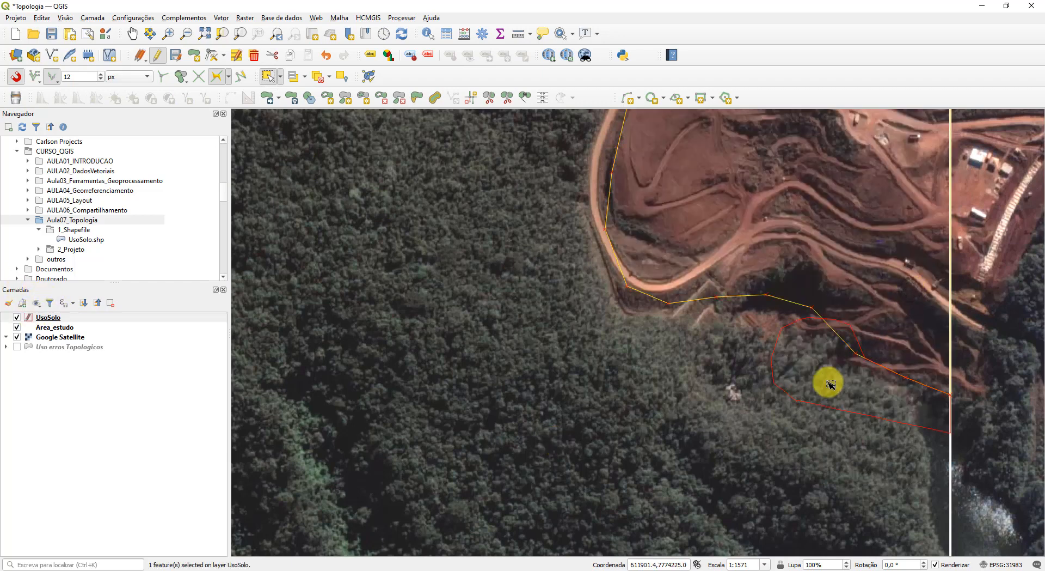
{"action": "left_click", "coordinate": [828, 381]}
{"action": "left_click", "coordinate": [892, 309]}
{"action": "left_click", "coordinate": [845, 369]}
{"action": "left_click", "coordinate": [879, 319]}
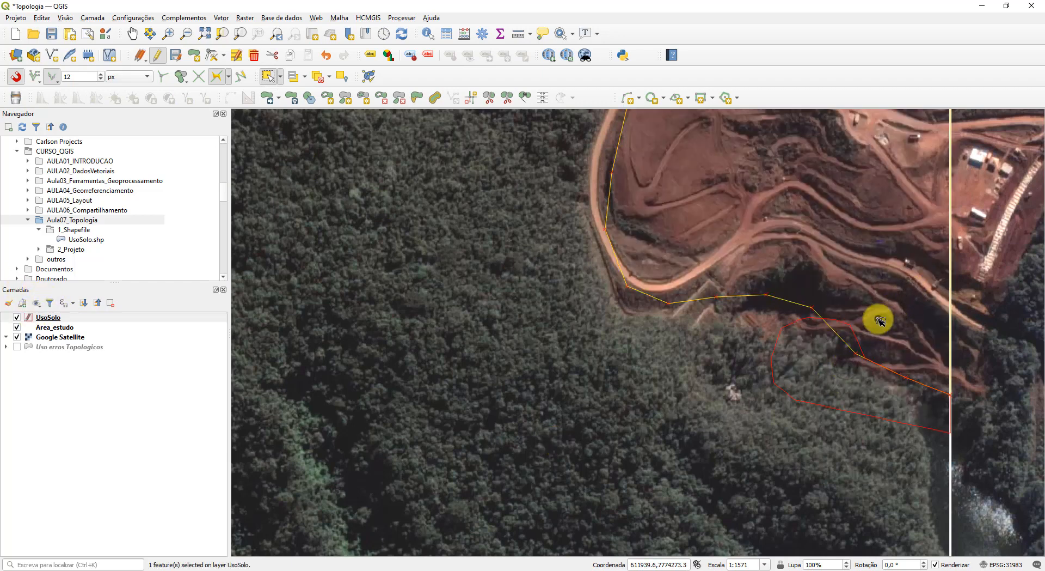
Step: Delete the second polygon below the mining area and set the overlap handling to Evitar sobreposição na camada ativa
{"action": "left_click", "coordinate": [845, 371]}
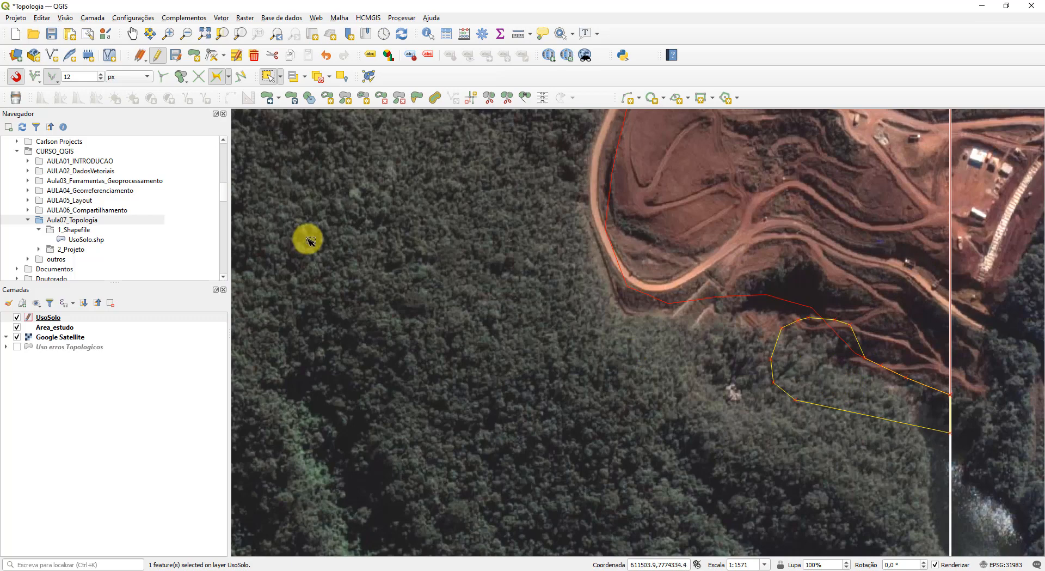
{"action": "key", "text": "Delete"}
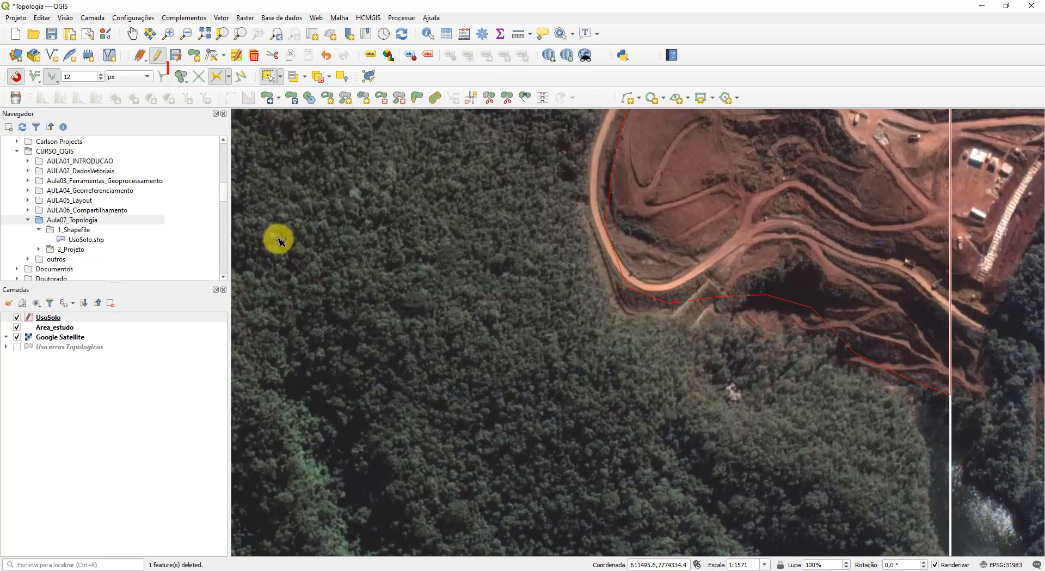
{"action": "left_click", "coordinate": [183, 78]}
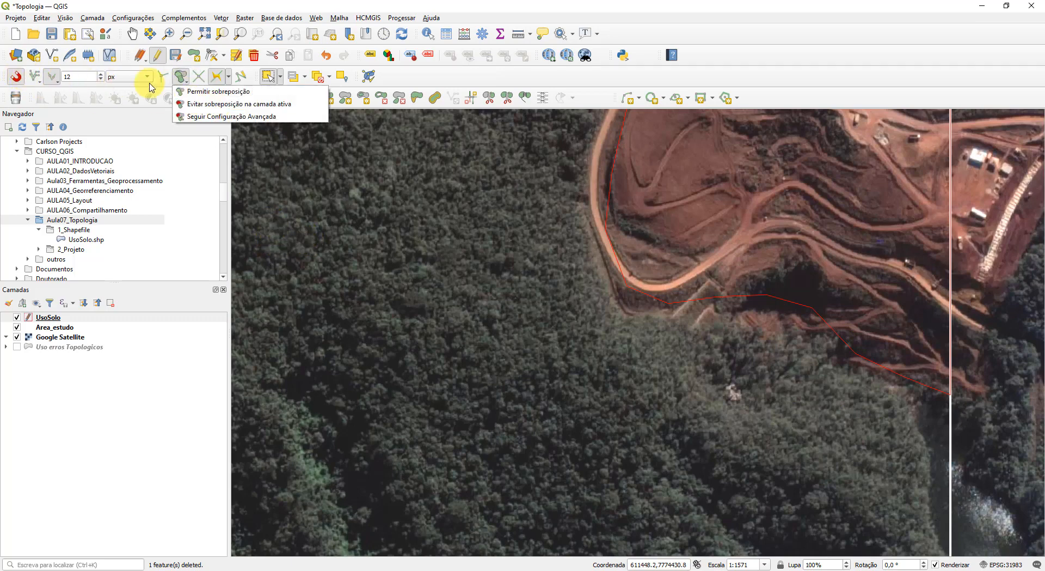
{"action": "left_click", "coordinate": [240, 104]}
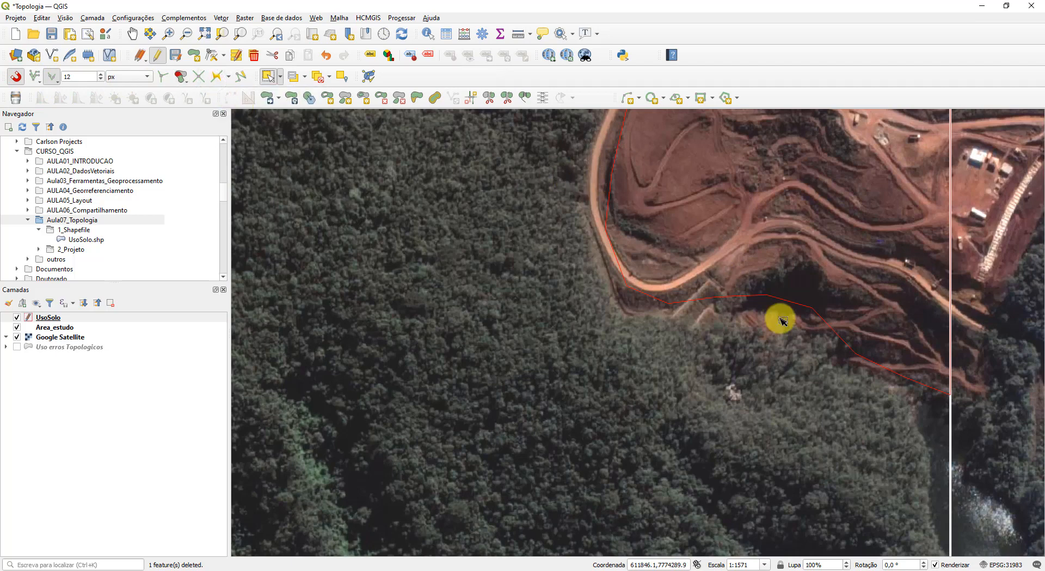
Step: Digitize a test polygon that overlaps the mining polygon's southeast edge, close it at the east border and save it with empty attributes
{"action": "left_click", "coordinate": [193, 55]}
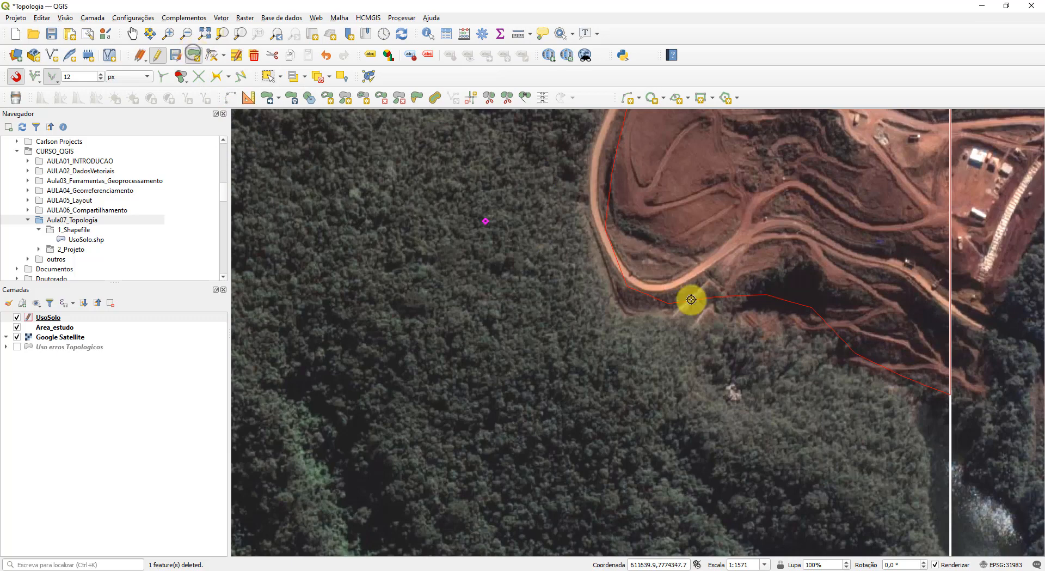
{"action": "left_click", "coordinate": [952, 393]}
{"action": "left_click", "coordinate": [895, 356]}
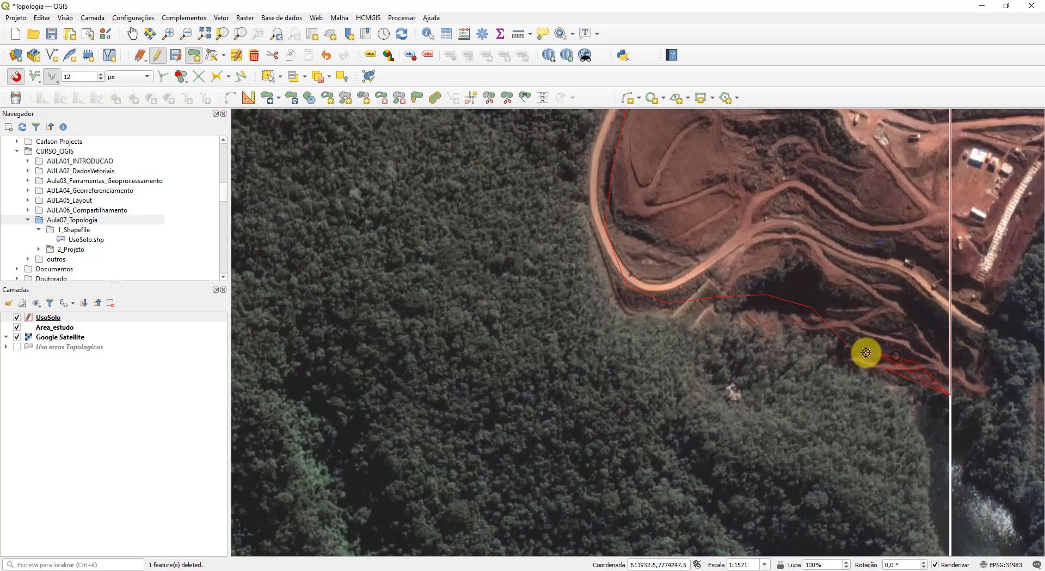
{"action": "left_click", "coordinate": [831, 366]}
{"action": "left_click", "coordinate": [823, 388]}
{"action": "left_click", "coordinate": [835, 428]}
{"action": "left_click", "coordinate": [867, 452]}
{"action": "left_click", "coordinate": [887, 456]}
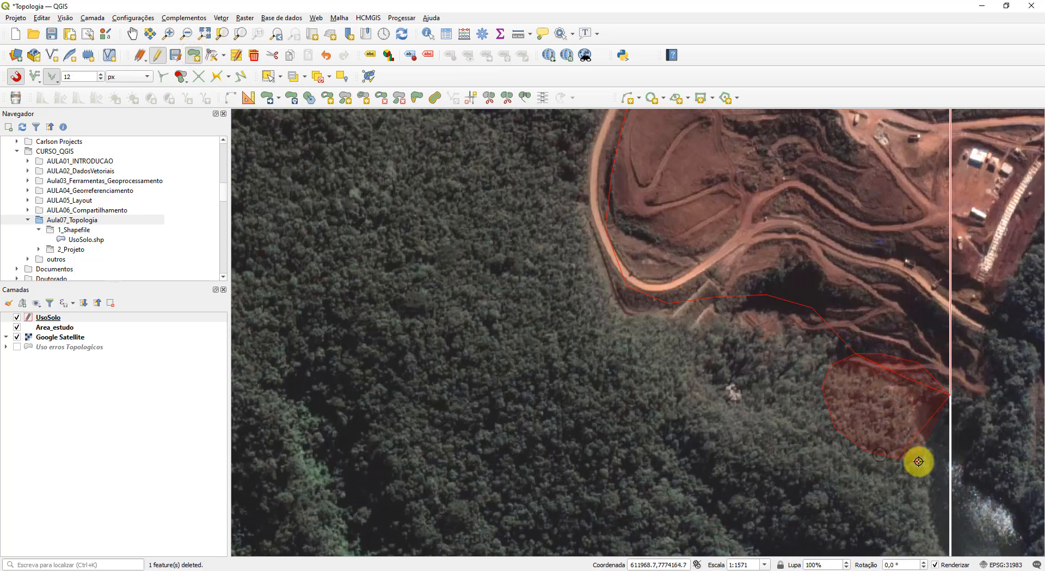
{"action": "left_click", "coordinate": [924, 462]}
{"action": "left_click", "coordinate": [935, 463]}
{"action": "right_click", "coordinate": [949, 463]}
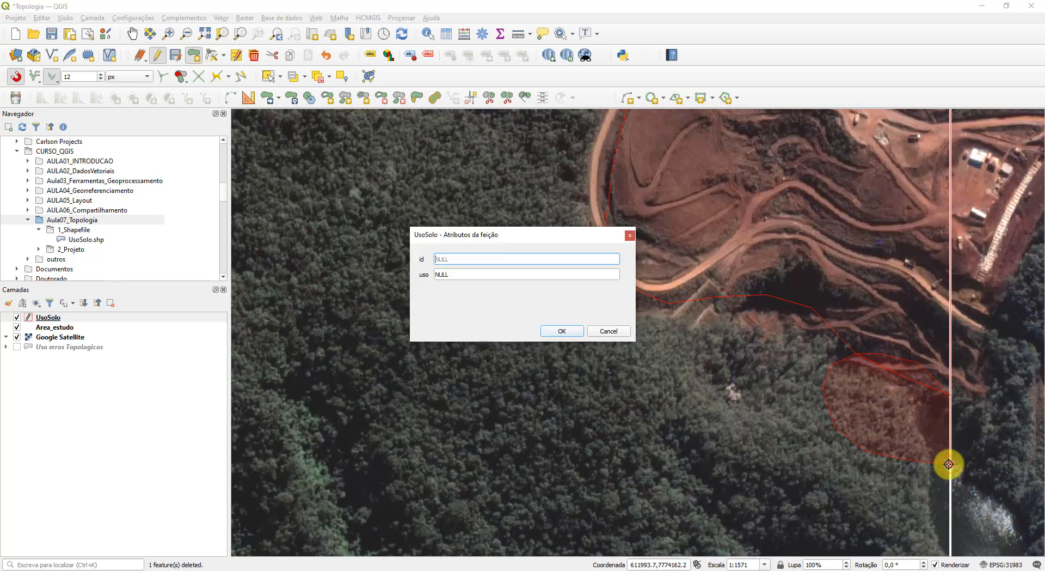
{"action": "left_click", "coordinate": [570, 330]}
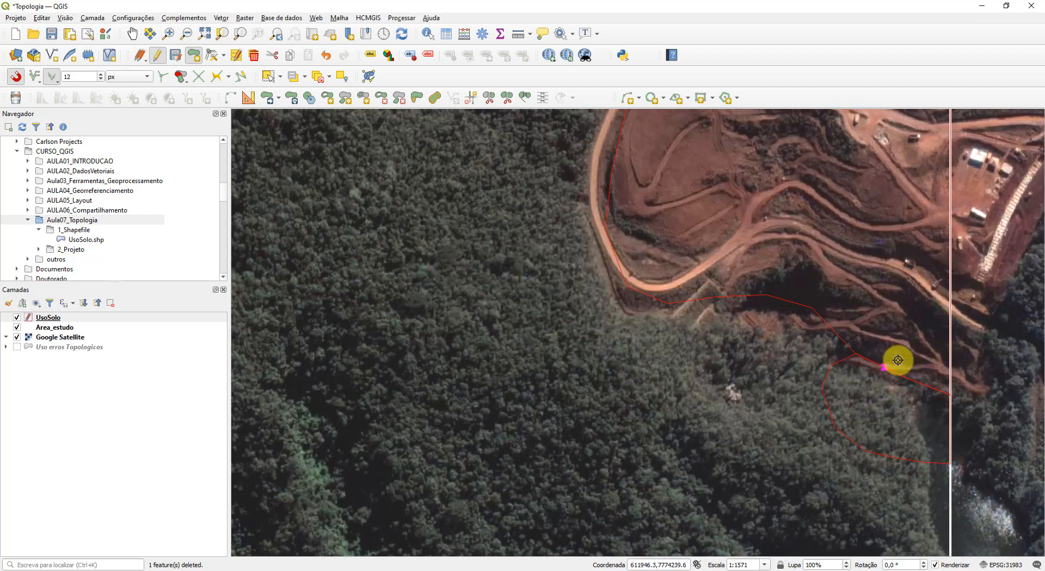
Step: Delete the test polygon below the mining area's southeast edge
{"action": "left_click", "coordinate": [271, 77]}
{"action": "left_click", "coordinate": [847, 373]}
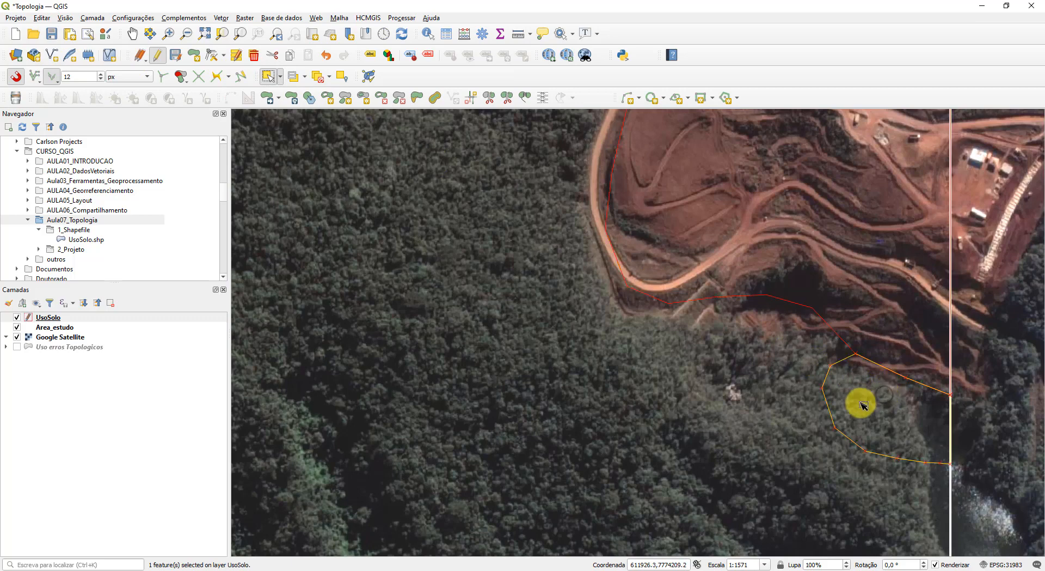
{"action": "key", "text": "Delete"}
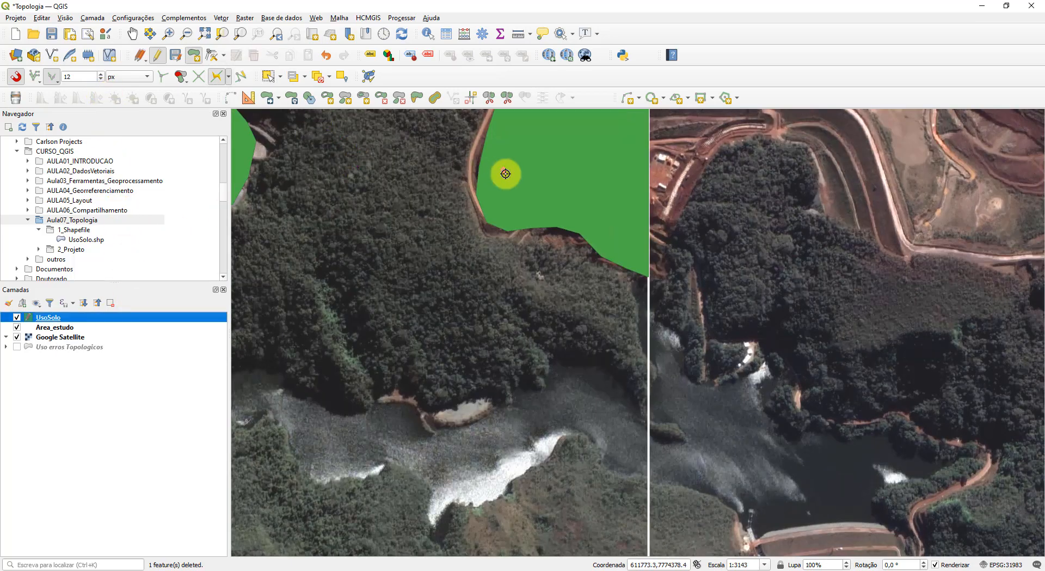
Step: Start a vegetation polygon at the mining polygon's southeast corner and trace the mining edge and study-area border around to the west side
{"action": "left_click_drag", "start_coordinate": [505, 173], "coordinate": [730, 303]}
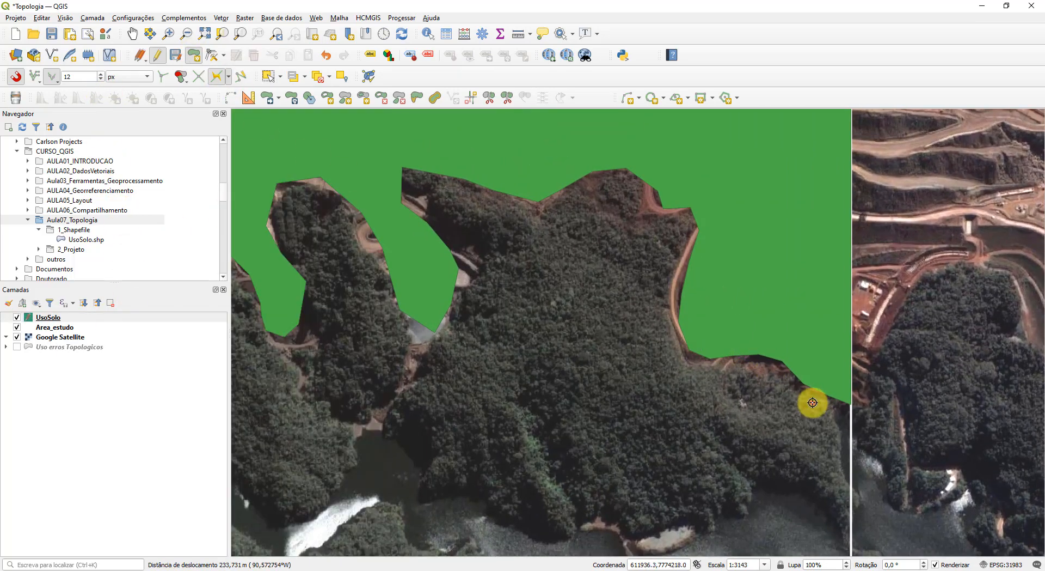
{"action": "left_click", "coordinate": [178, 84]}
{"action": "left_click", "coordinate": [202, 104]}
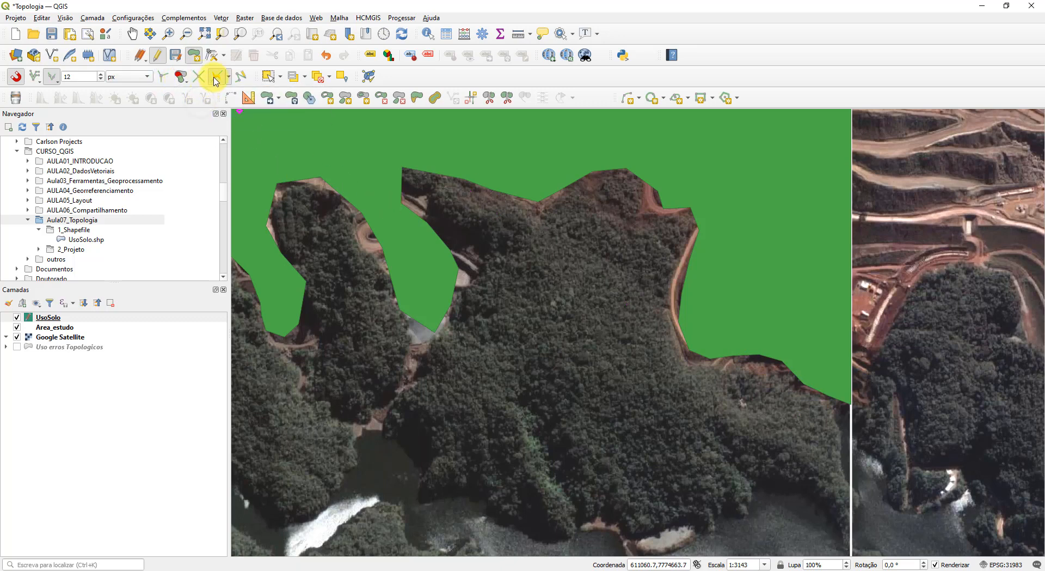
{"action": "left_click", "coordinate": [850, 404]}
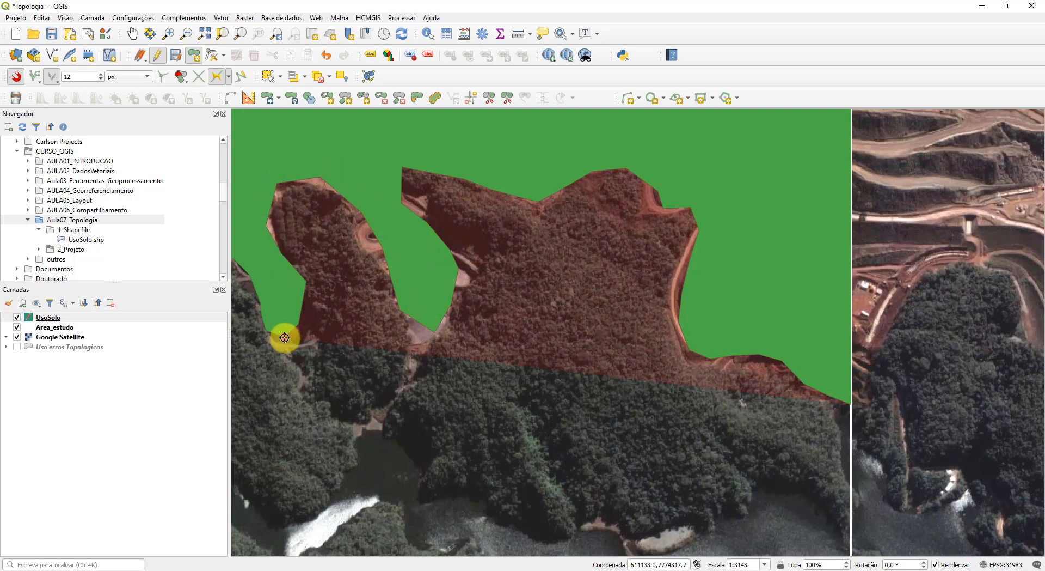
{"action": "scroll", "coordinate": [284, 338], "scroll_direction": "down", "scroll_amount": 3}
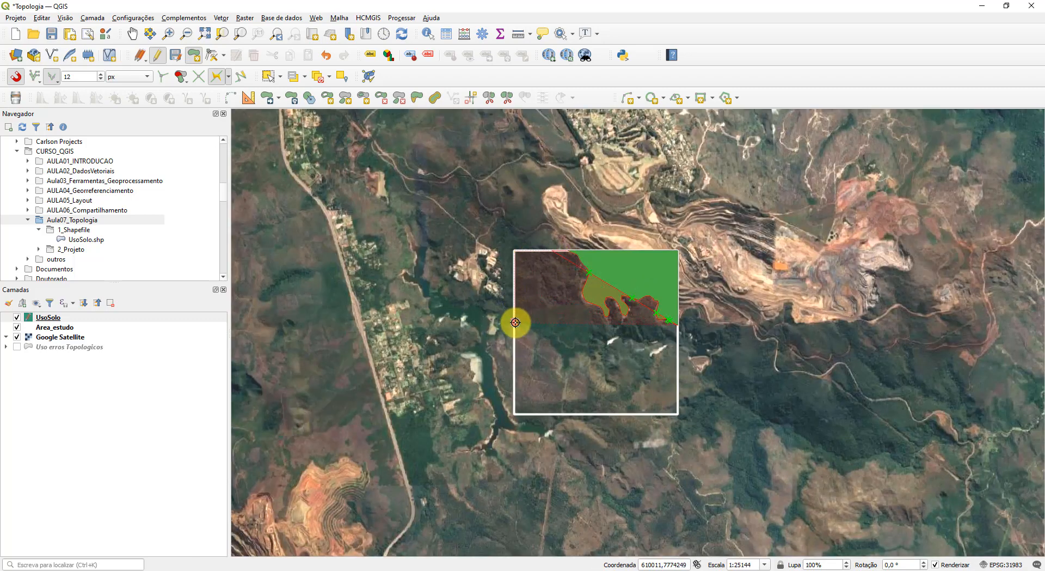
Step: Continue the vegetation outline eastward from the west border along the forest's southern edge, going around the narrow wooded tongue
{"action": "scroll", "coordinate": [517, 322], "scroll_direction": "up", "scroll_amount": 3}
{"action": "scroll", "coordinate": [519, 324], "scroll_direction": "down", "scroll_amount": 1}
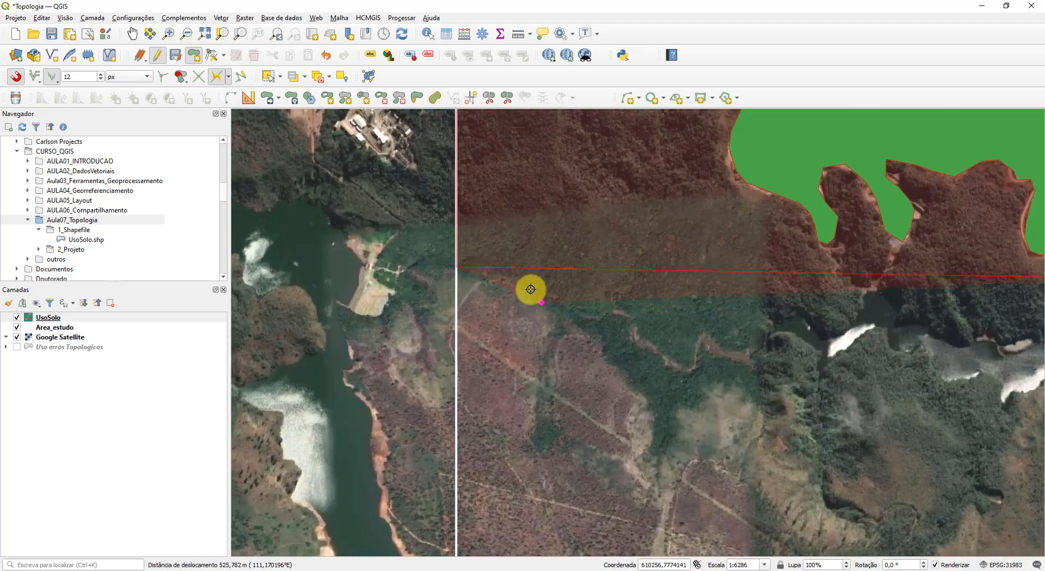
{"action": "scroll", "coordinate": [482, 280], "scroll_direction": "up", "scroll_amount": 1}
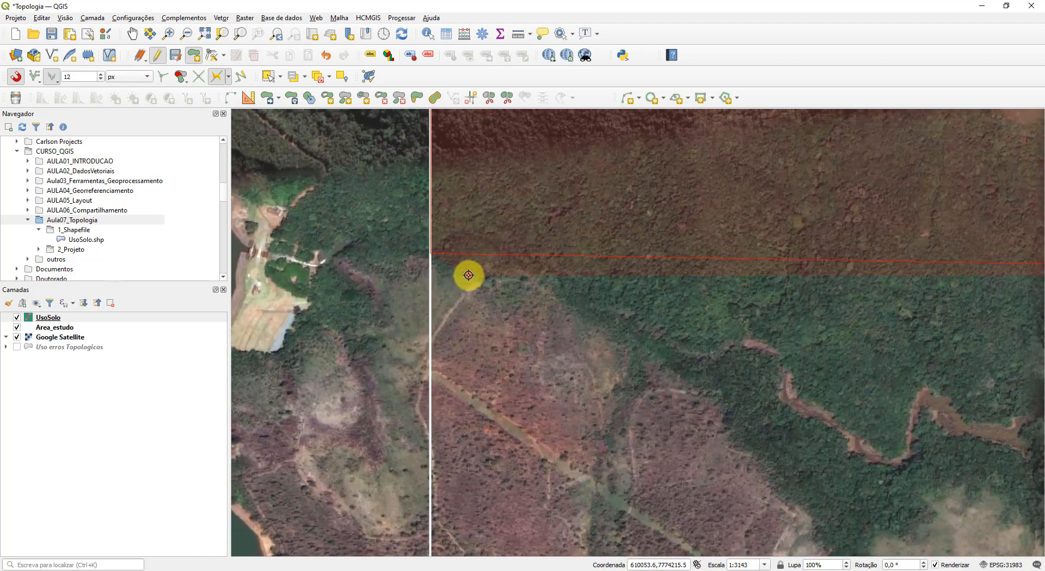
{"action": "left_click_drag", "start_coordinate": [604, 354], "coordinate": [545, 282]}
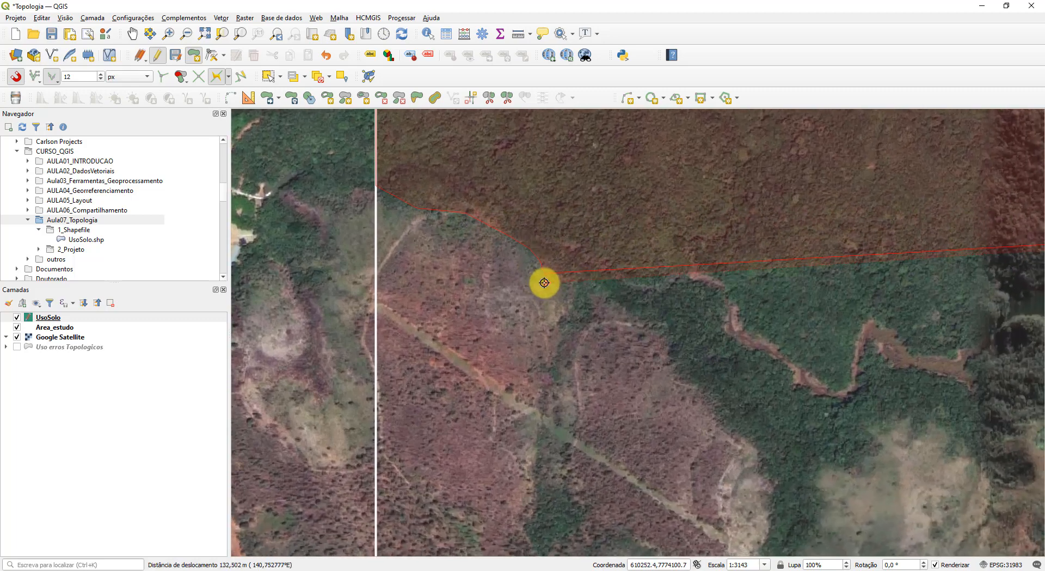
{"action": "left_click_drag", "start_coordinate": [661, 350], "coordinate": [520, 242]}
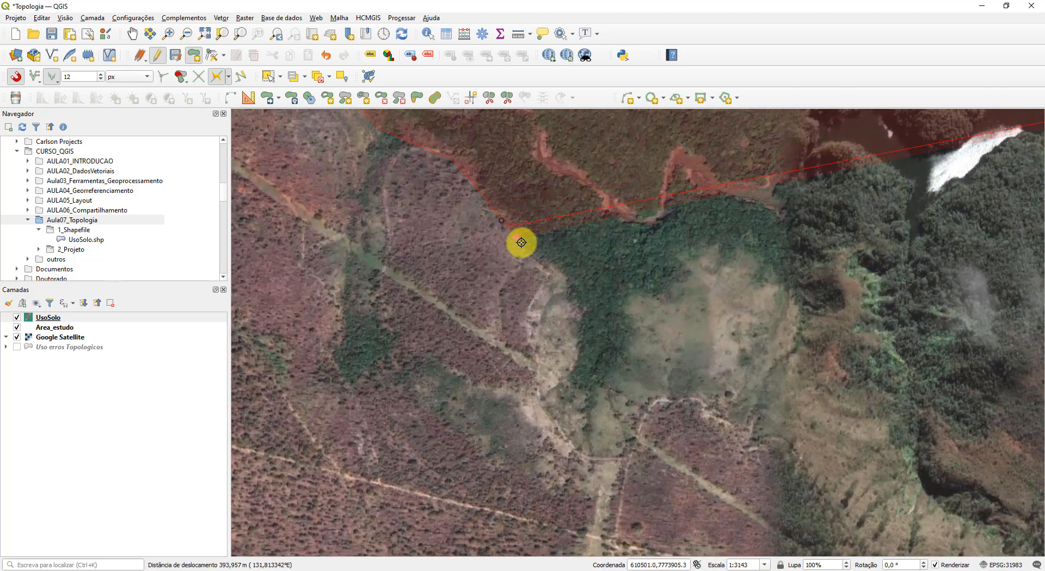
{"action": "left_click", "coordinate": [566, 389]}
{"action": "left_click", "coordinate": [604, 388]}
{"action": "left_click", "coordinate": [639, 296]}
{"action": "left_click", "coordinate": [702, 258]}
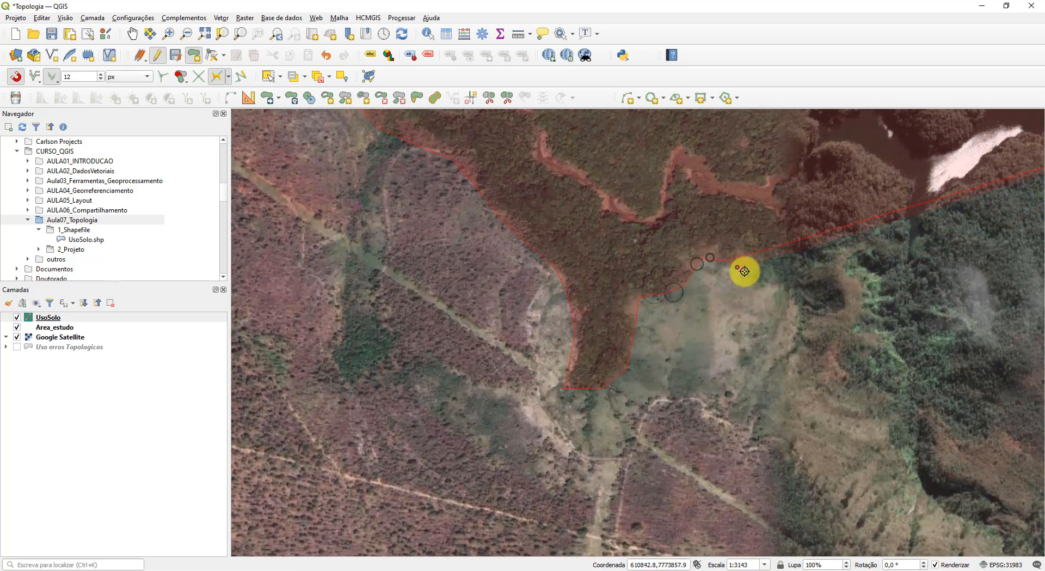
{"action": "left_click", "coordinate": [799, 296]}
Step: Extend the vegetation outline around the large southern lobe of woodland, turning back north toward the reservoir
{"action": "scroll", "coordinate": [513, 224], "scroll_direction": "down", "scroll_amount": 1}
{"action": "left_click_drag", "start_coordinate": [554, 224], "coordinate": [485, 310]}
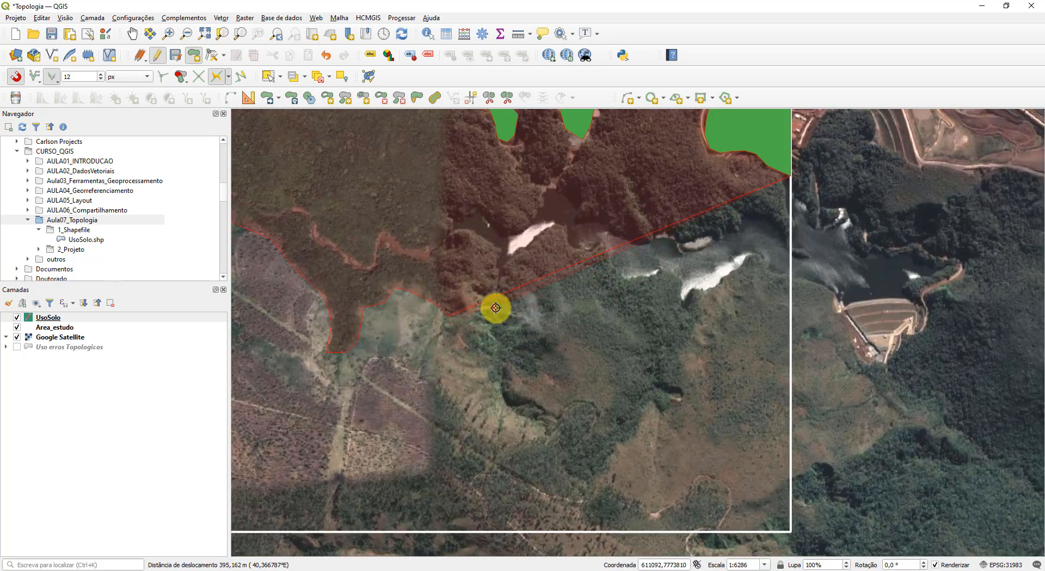
{"action": "left_click", "coordinate": [494, 364]}
{"action": "left_click", "coordinate": [504, 395]}
{"action": "left_click", "coordinate": [560, 448]}
{"action": "left_click", "coordinate": [586, 463]}
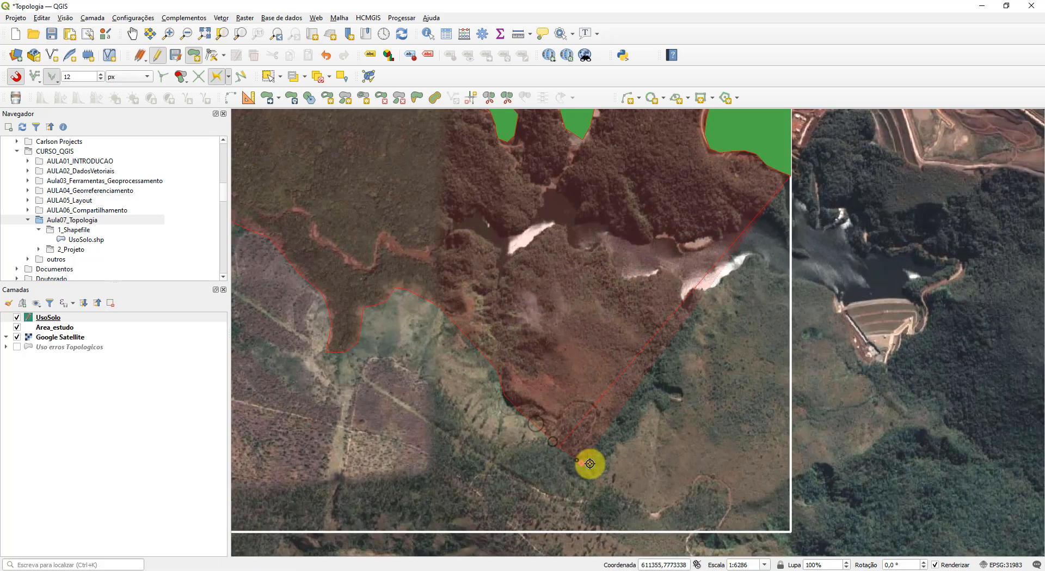
{"action": "left_click", "coordinate": [640, 442]}
{"action": "left_click", "coordinate": [667, 418]}
{"action": "left_click", "coordinate": [681, 382]}
{"action": "left_click", "coordinate": [696, 347]}
Step: Follow the reservoir's south bank with the vegetation outline, around the small headland and toward the study area's east border
{"action": "scroll", "coordinate": [702, 323], "scroll_direction": "up", "scroll_amount": 2}
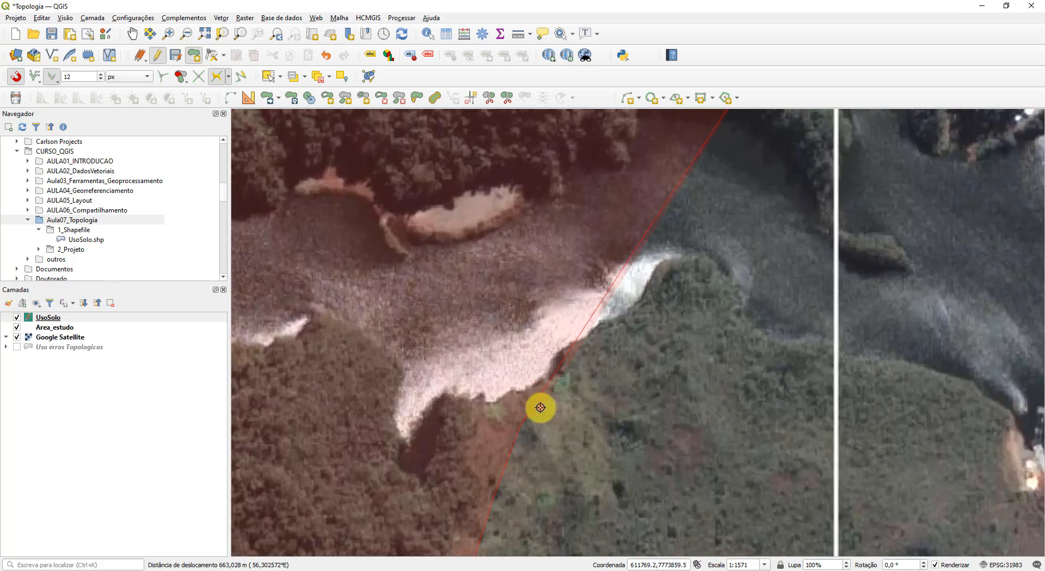
{"action": "left_click", "coordinate": [545, 387]}
{"action": "left_click", "coordinate": [582, 348]}
{"action": "left_click", "coordinate": [613, 327]}
{"action": "left_click", "coordinate": [636, 309]}
{"action": "left_click", "coordinate": [669, 263]}
{"action": "left_click", "coordinate": [698, 259]}
{"action": "left_click", "coordinate": [717, 266]}
{"action": "left_click", "coordinate": [747, 326]}
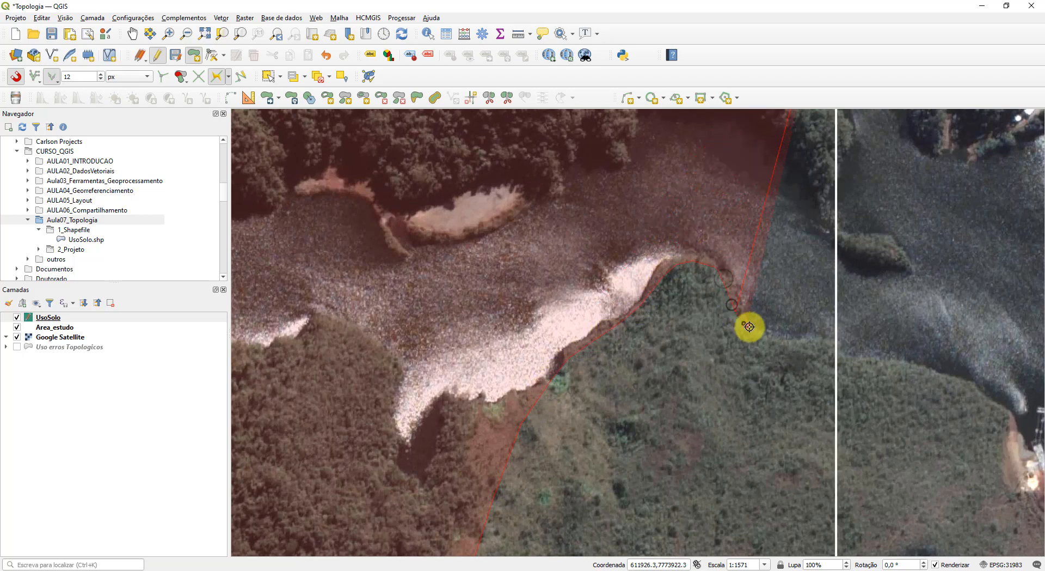
{"action": "left_click", "coordinate": [804, 345]}
Step: Close the vegetation polygon at the east border and save it with uso Vegetação Arbórea
{"action": "right_click", "coordinate": [835, 350]}
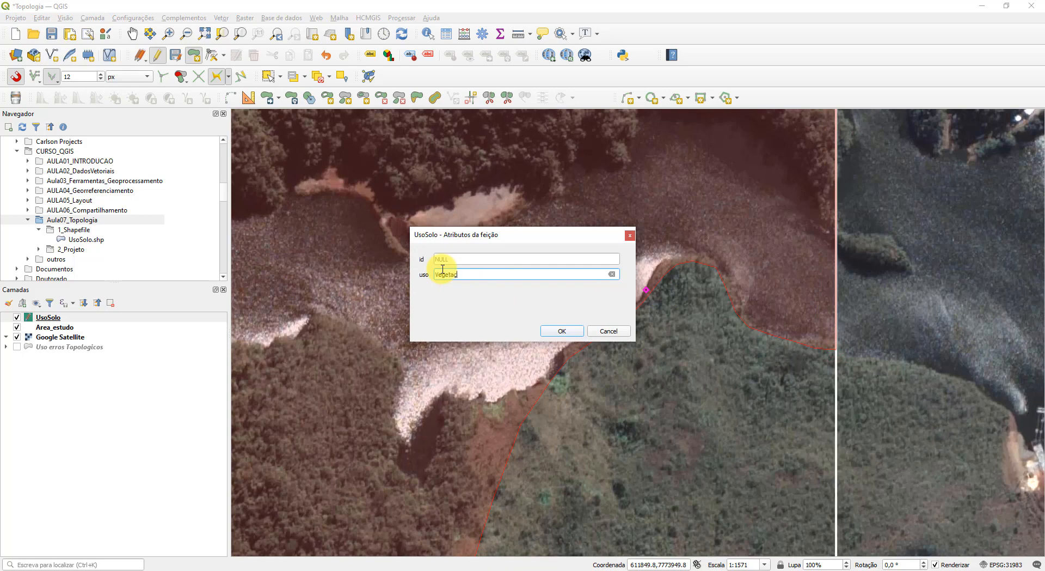
{"action": "type", "text": "Vegetação Arbórea"}
{"action": "left_click", "coordinate": [551, 330]}
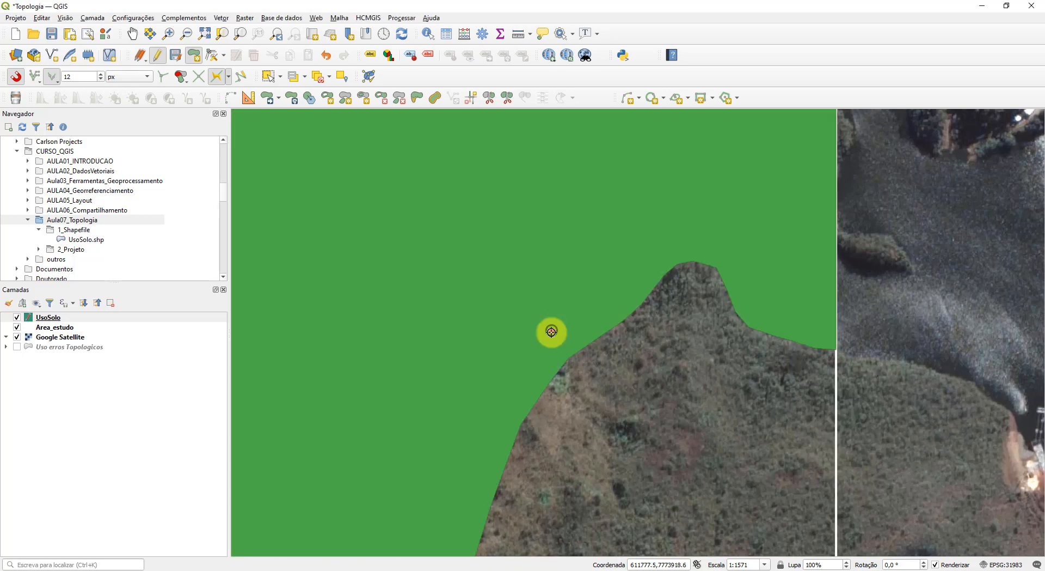
Step: Change the UsoSolo layer's symbology to the outline blue preset so the imagery shows through the polygons
{"action": "scroll", "coordinate": [552, 327], "scroll_direction": "down", "scroll_amount": 3}
{"action": "scroll", "coordinate": [474, 319], "scroll_direction": "up", "scroll_amount": 1}
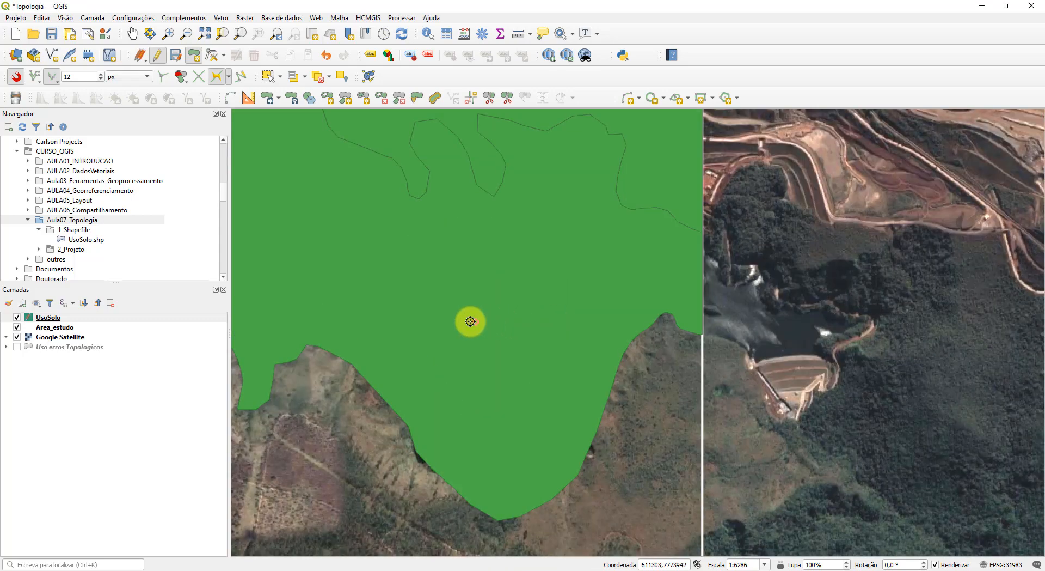
{"action": "double_click", "coordinate": [44, 317]}
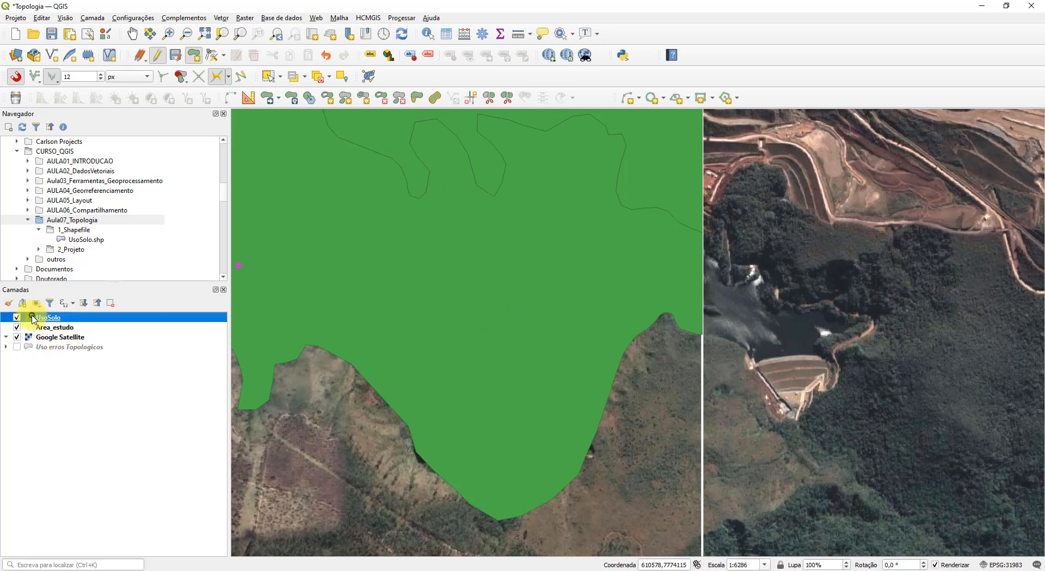
{"action": "left_click", "coordinate": [687, 274]}
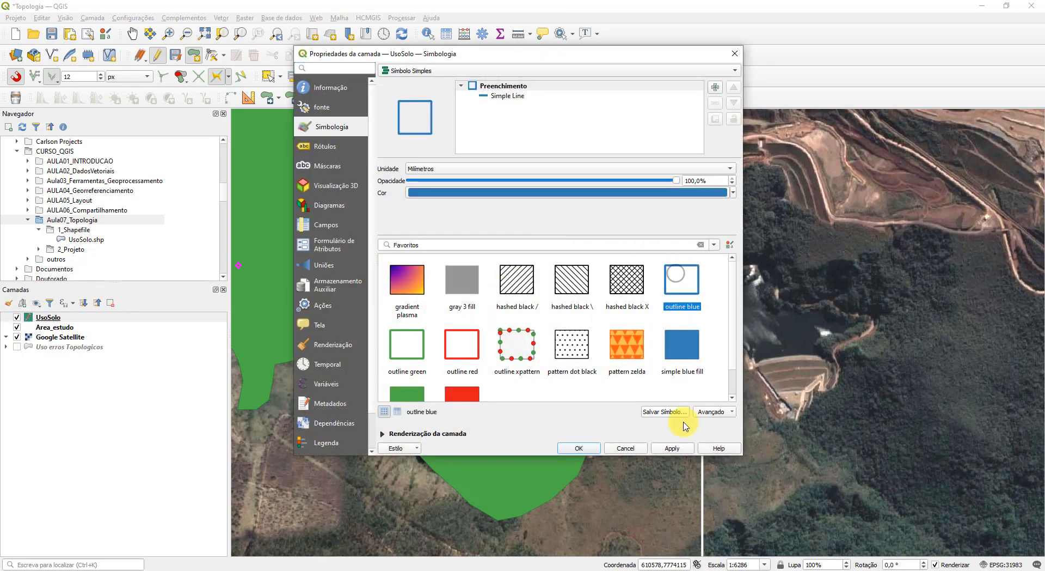
{"action": "left_click", "coordinate": [580, 448]}
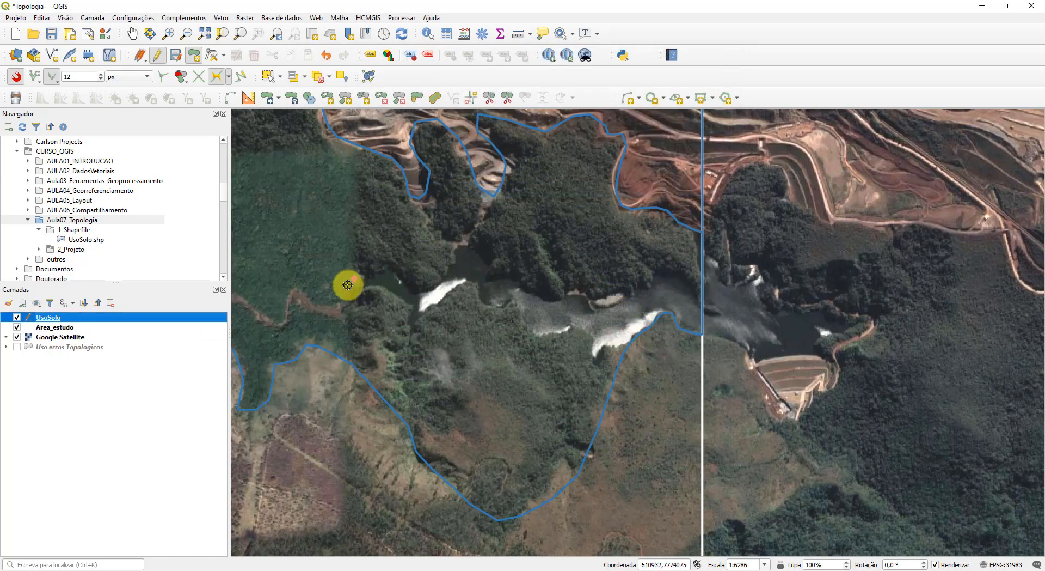
{"action": "left_click_drag", "start_coordinate": [516, 296], "coordinate": [605, 318]}
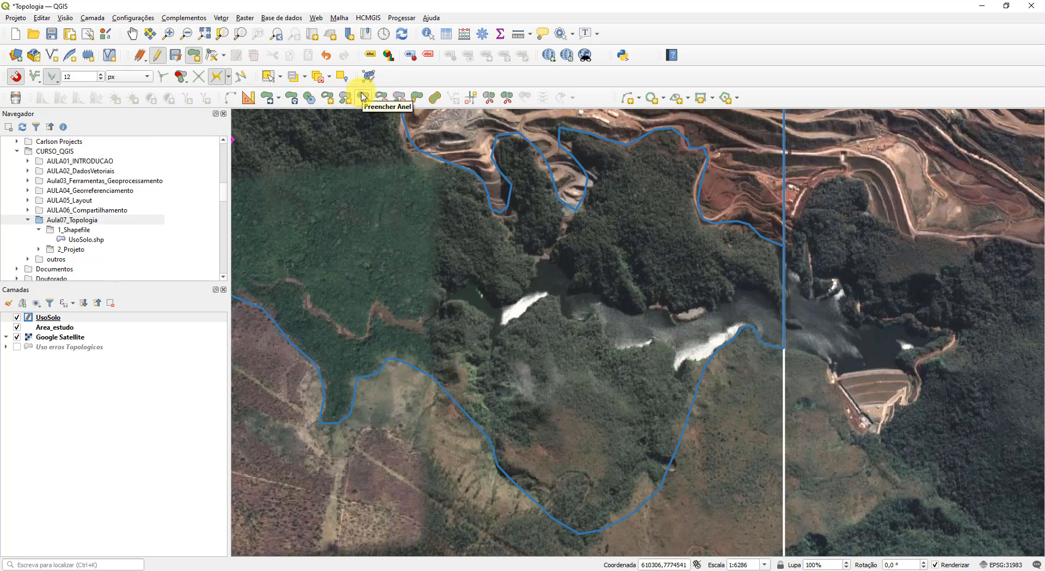
Step: Start a Preencher Anel ring for the reservoir at the study area's east border and outline the north bank's first bend
{"action": "left_click", "coordinate": [328, 98]}
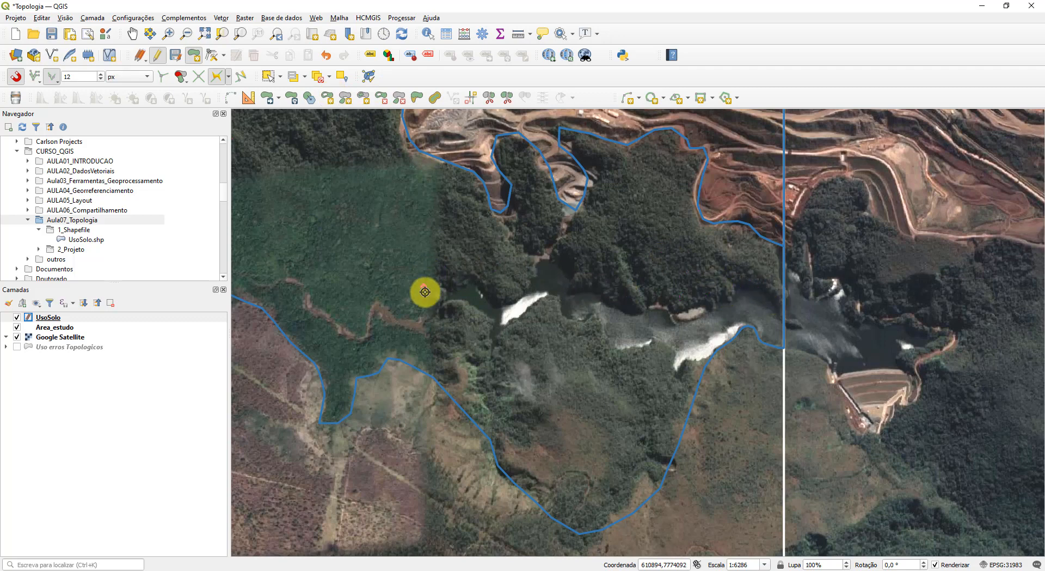
{"action": "left_click", "coordinate": [738, 301]}
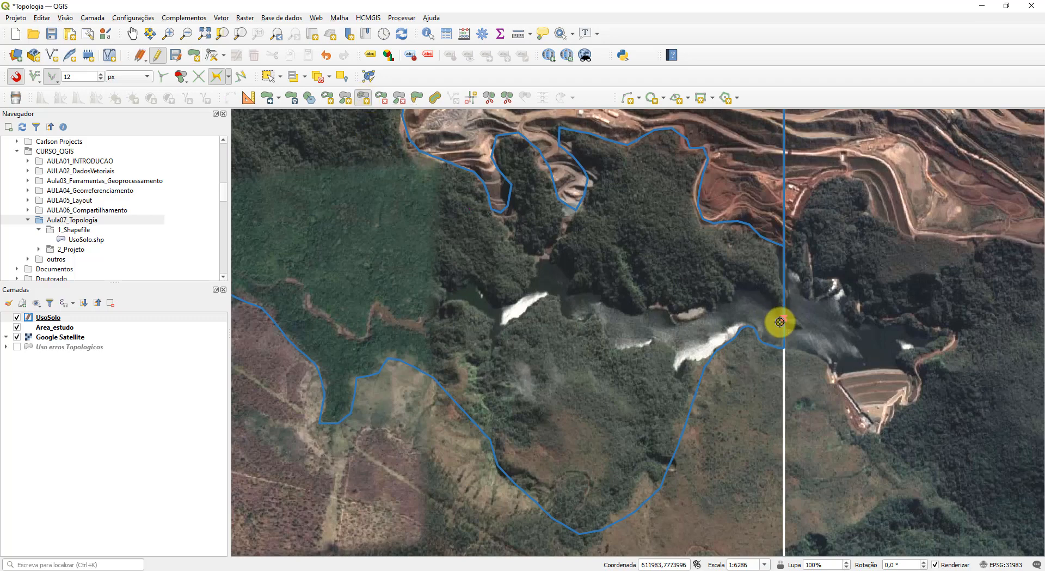
{"action": "scroll", "coordinate": [783, 309], "scroll_direction": "up", "scroll_amount": 1}
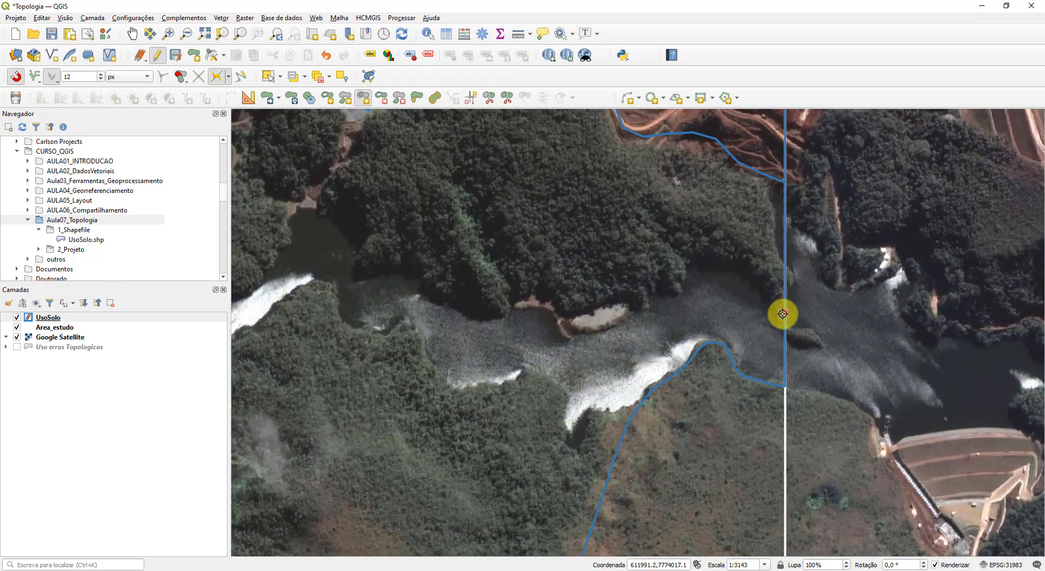
{"action": "left_click", "coordinate": [782, 325]}
{"action": "left_click", "coordinate": [767, 296]}
{"action": "left_click", "coordinate": [745, 271]}
{"action": "left_click", "coordinate": [722, 258]}
{"action": "left_click", "coordinate": [698, 257]}
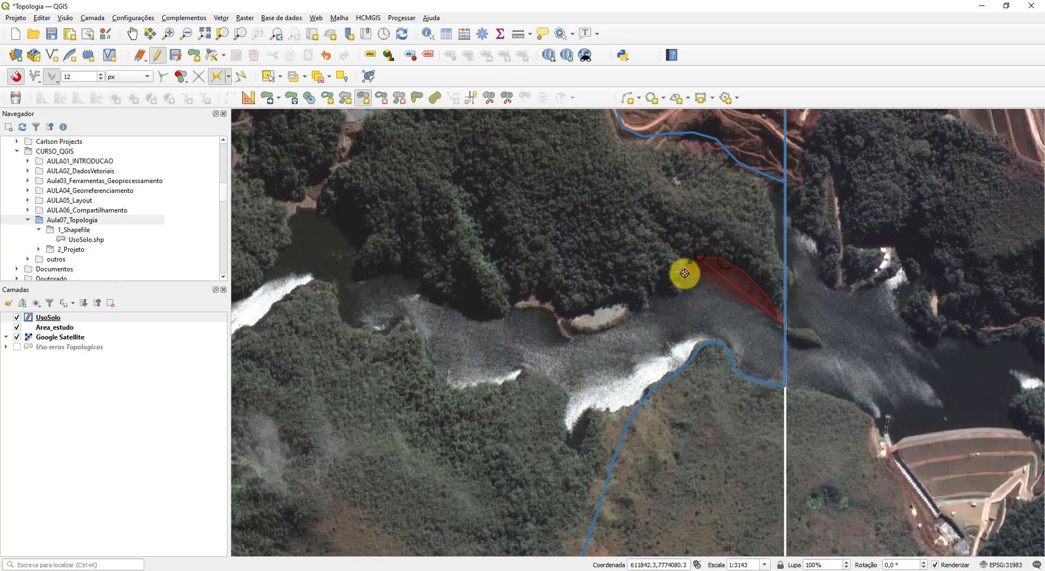
Step: Extend the reservoir ring westward along the north bank, past the exposed sandbar
{"action": "left_click", "coordinate": [682, 288]}
{"action": "left_click", "coordinate": [655, 296]}
{"action": "left_click", "coordinate": [644, 303]}
{"action": "left_click", "coordinate": [529, 301]}
{"action": "left_click", "coordinate": [503, 309]}
{"action": "left_click", "coordinate": [473, 309]}
{"action": "left_click", "coordinate": [436, 296]}
Step: Carry the reservoir ring farther west and around the small inlet on the north bank
{"action": "left_click_drag", "start_coordinate": [437, 295], "coordinate": [591, 348]}
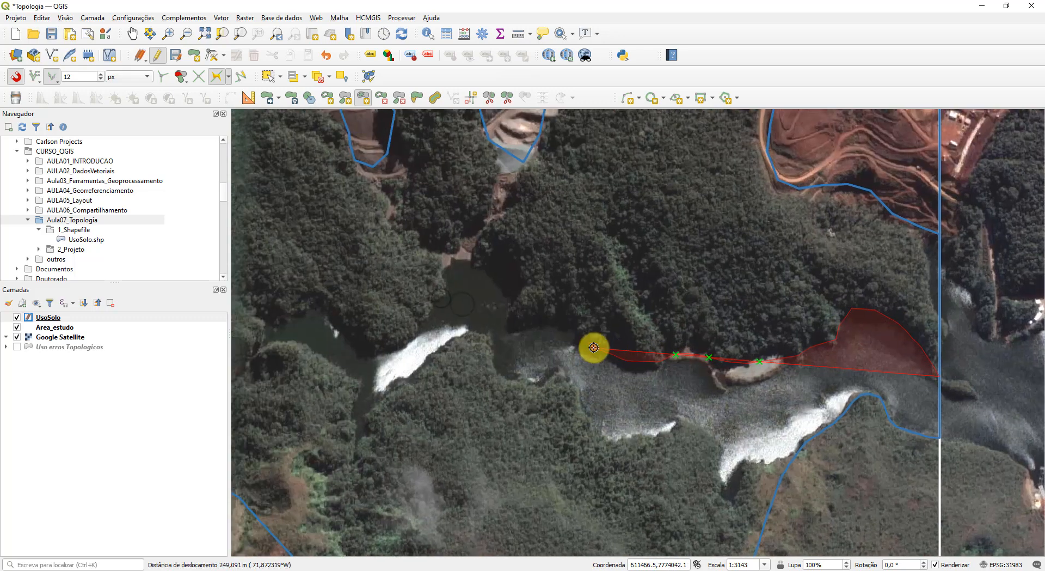
{"action": "left_click", "coordinate": [578, 332]}
{"action": "left_click", "coordinate": [559, 325]}
{"action": "left_click", "coordinate": [521, 323]}
{"action": "left_click", "coordinate": [501, 280]}
{"action": "left_click", "coordinate": [485, 264]}
{"action": "left_click", "coordinate": [467, 256]}
{"action": "left_click", "coordinate": [448, 254]}
{"action": "left_click", "coordinate": [440, 295]}
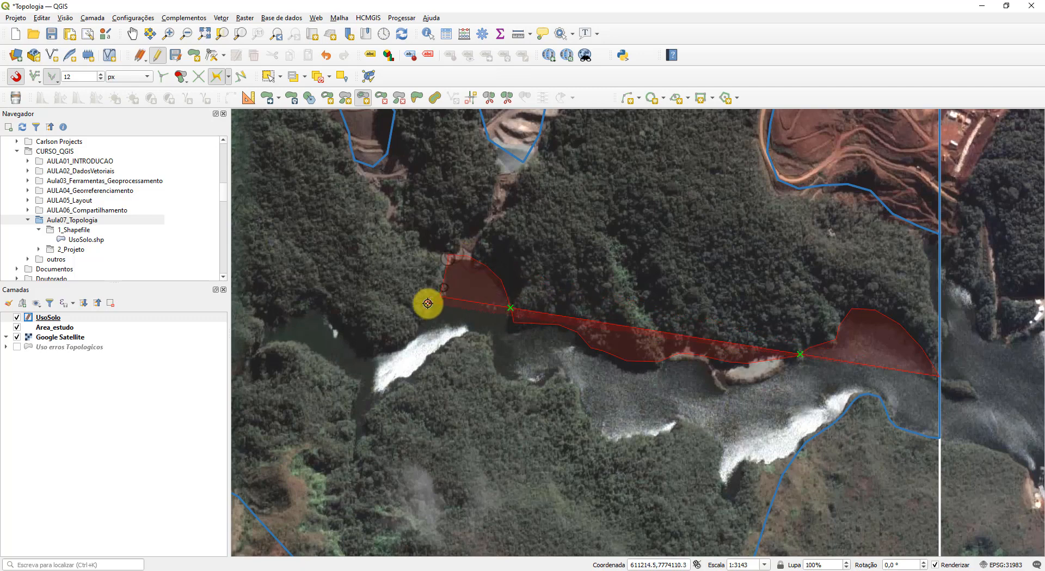
Step: Continue the ring from the inlet along the north bank to the reservoir's western tip
{"action": "left_click_drag", "start_coordinate": [427, 304], "coordinate": [572, 303]}
{"action": "left_click", "coordinate": [547, 324]}
{"action": "left_click", "coordinate": [514, 334]}
{"action": "left_click", "coordinate": [423, 313]}
{"action": "left_click", "coordinate": [405, 331]}
{"action": "left_click", "coordinate": [407, 342]}
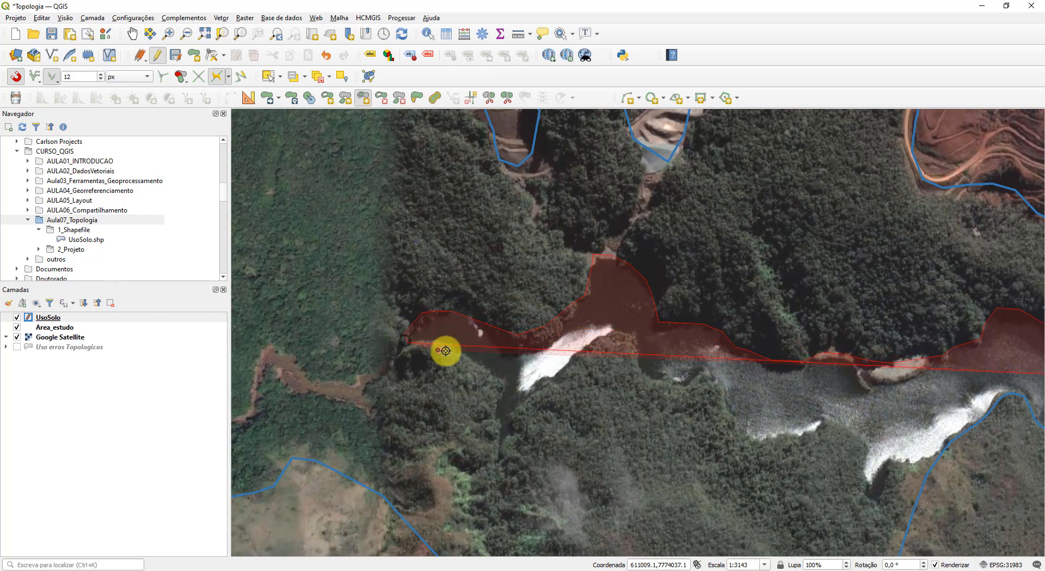
Step: Turn the ring back east along the south bank, around the narrow southern spike and the bright water patch
{"action": "left_click", "coordinate": [438, 348]}
{"action": "left_click", "coordinate": [468, 358]}
{"action": "left_click", "coordinate": [486, 372]}
{"action": "left_click", "coordinate": [493, 388]}
{"action": "left_click", "coordinate": [498, 418]}
{"action": "left_click", "coordinate": [517, 417]}
{"action": "left_click", "coordinate": [530, 394]}
{"action": "left_click", "coordinate": [576, 366]}
{"action": "left_click", "coordinate": [590, 346]}
{"action": "left_click", "coordinate": [627, 338]}
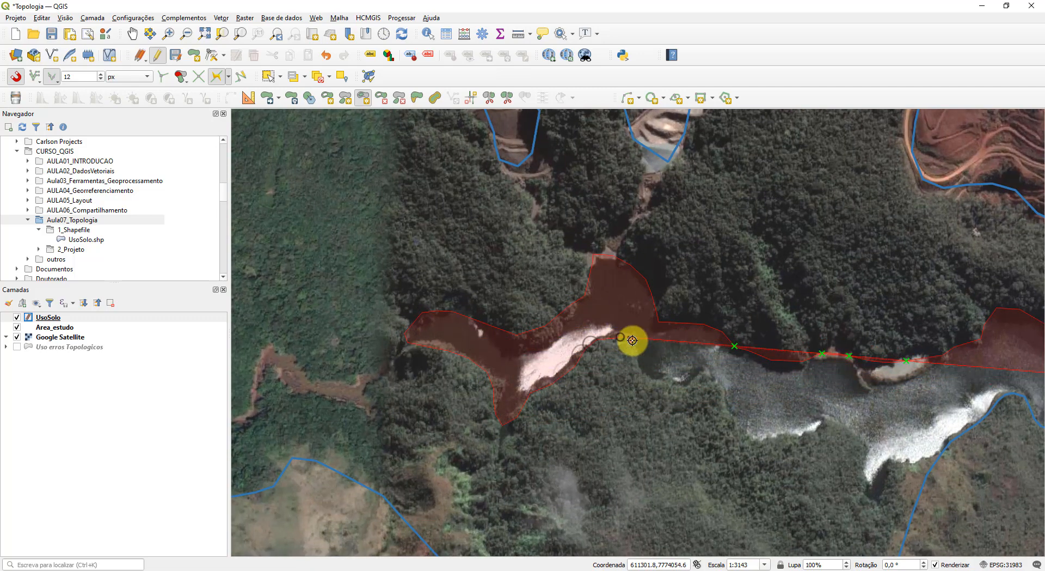
Step: Extend the ring east along the wooded south bank to the edge of the large bright water patch
{"action": "left_click", "coordinate": [643, 365]}
{"action": "left_click", "coordinate": [661, 378]}
{"action": "left_click", "coordinate": [706, 372]}
{"action": "left_click", "coordinate": [735, 413]}
{"action": "left_click", "coordinate": [749, 431]}
{"action": "left_click", "coordinate": [795, 432]}
{"action": "left_click", "coordinate": [829, 420]}
{"action": "left_click", "coordinate": [868, 430]}
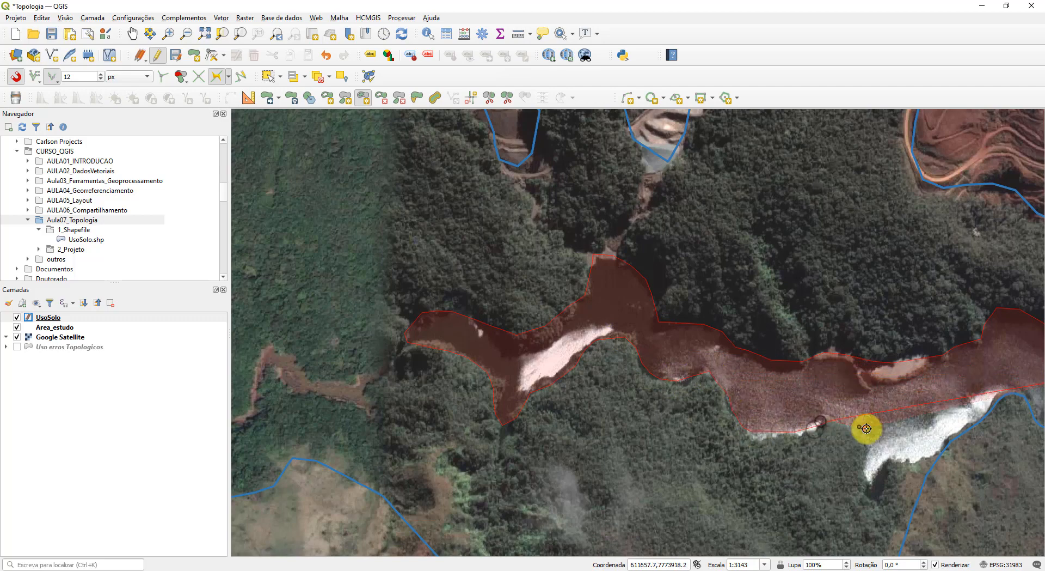
{"action": "left_click", "coordinate": [873, 440]}
Step: Outline the last southern cove, trace the vegetation boundary to the east border, and save the filled ring as a new feature
{"action": "left_click_drag", "start_coordinate": [910, 445], "coordinate": [684, 417]}
{"action": "left_click", "coordinate": [644, 428]}
{"action": "left_click", "coordinate": [645, 452]}
{"action": "left_click", "coordinate": [675, 437]}
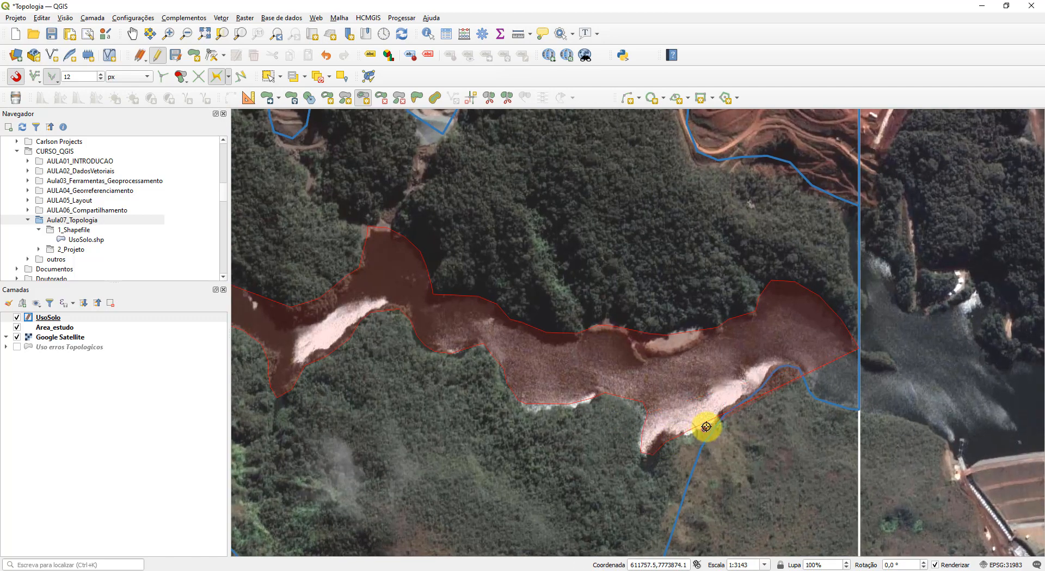
{"action": "left_click", "coordinate": [707, 426]}
{"action": "left_click", "coordinate": [831, 407]}
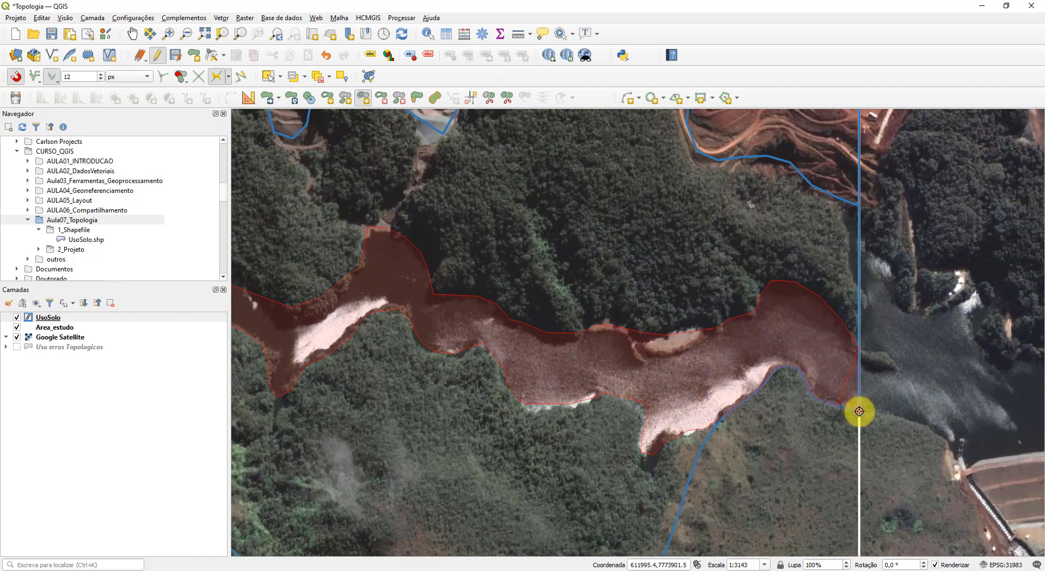
{"action": "right_click", "coordinate": [855, 406]}
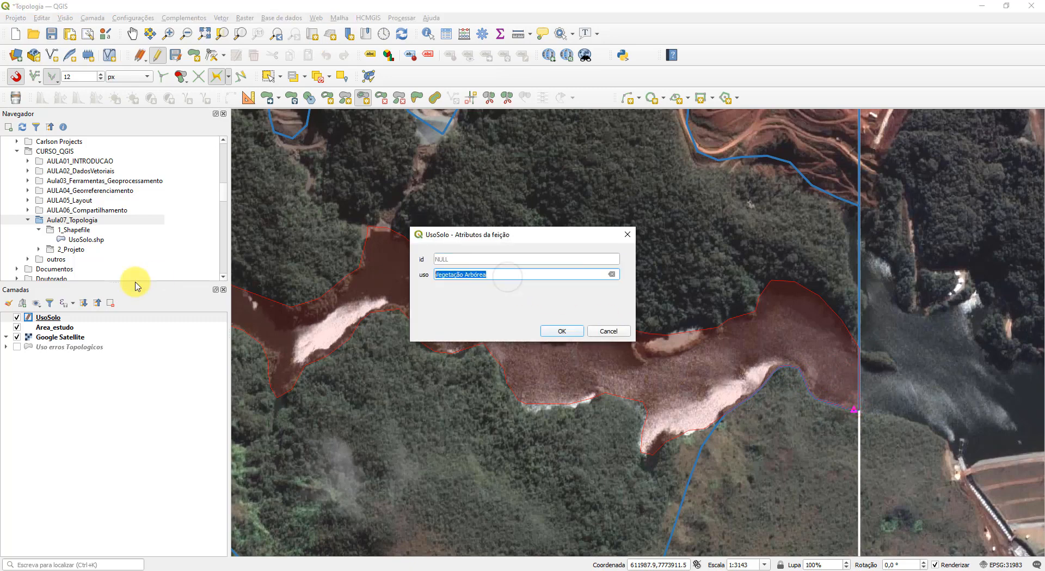
{"action": "left_click", "coordinate": [563, 330]}
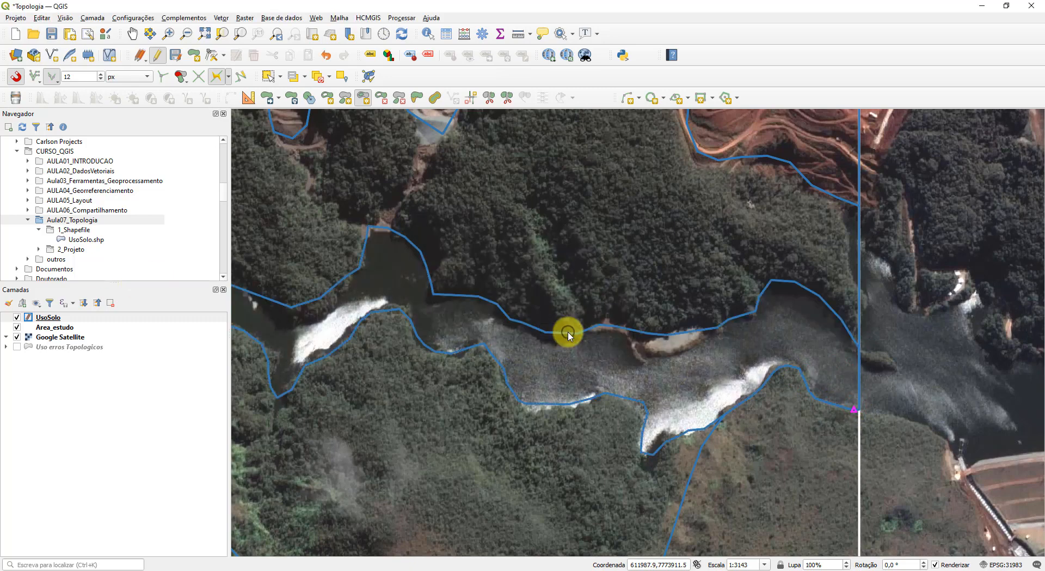
{"action": "scroll", "coordinate": [564, 330], "scroll_direction": "down", "scroll_amount": 1}
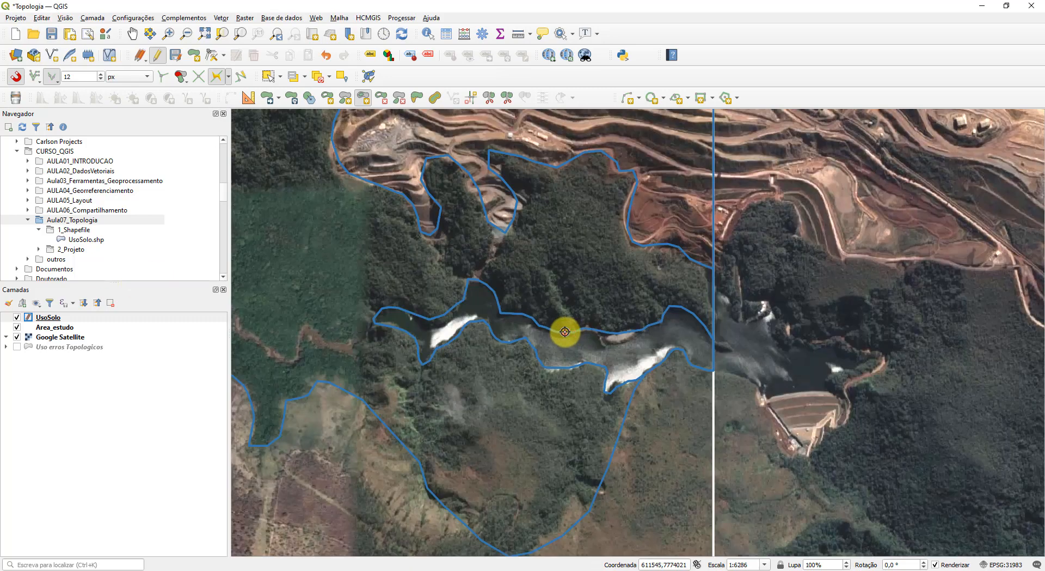
Step: Switch UsoSolo to the simple green fill and select the reservoir and vegetation polygons in turn to check the cut-out
{"action": "double_click", "coordinate": [33, 318]}
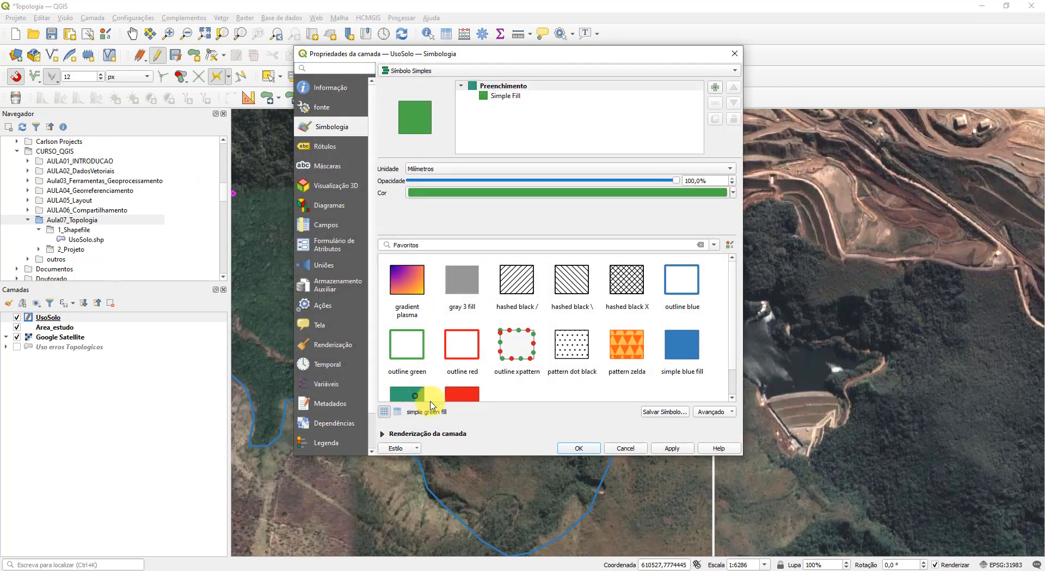
{"action": "left_click", "coordinate": [592, 450]}
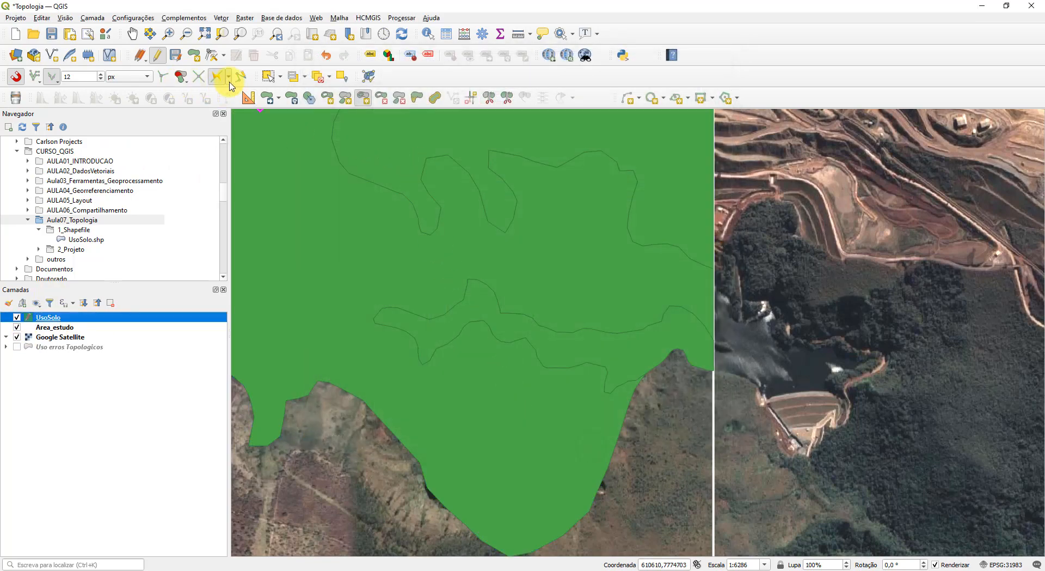
{"action": "left_click", "coordinate": [578, 346]}
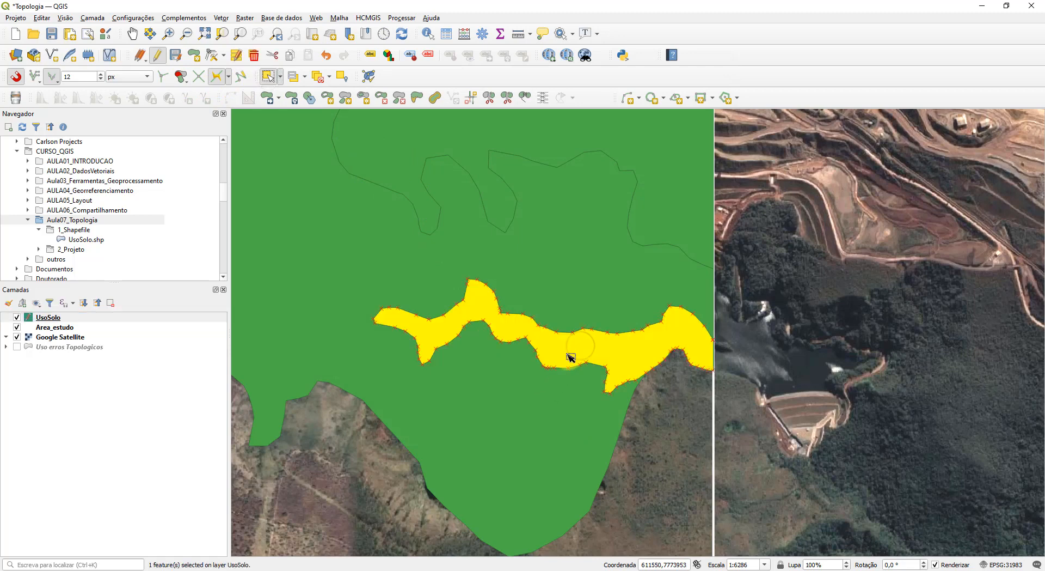
{"action": "left_click", "coordinate": [555, 432]}
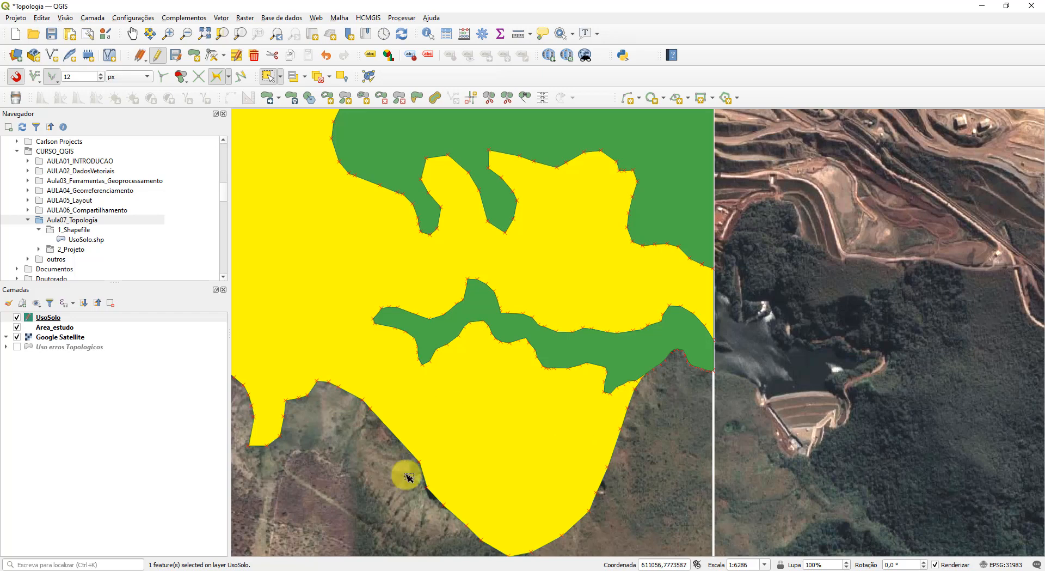
Step: Apply the outline blue preset to the UsoSolo layer's symbology
{"action": "double_click", "coordinate": [28, 319]}
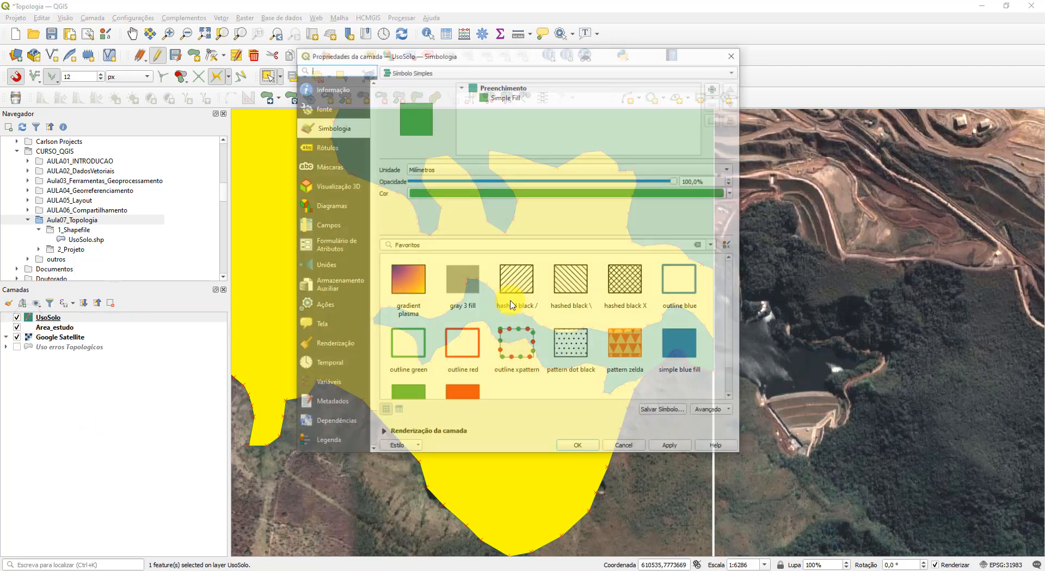
{"action": "left_click", "coordinate": [687, 283]}
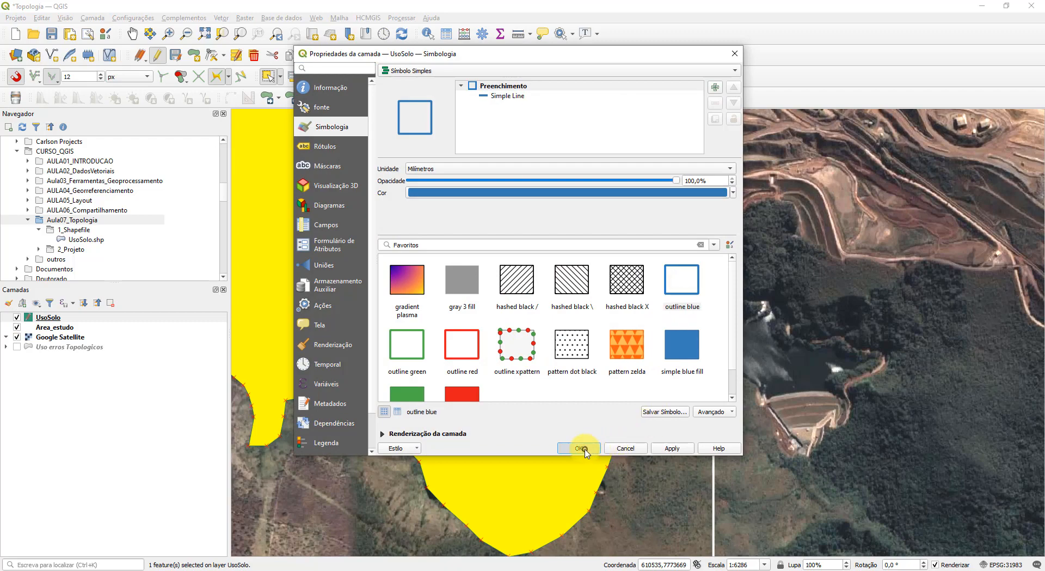
{"action": "left_click", "coordinate": [581, 447]}
Step: Select the reservoir and vegetation polygons in turn to examine their outlines, then clear the selection and view the whole study area
{"action": "left_click", "coordinate": [595, 354]}
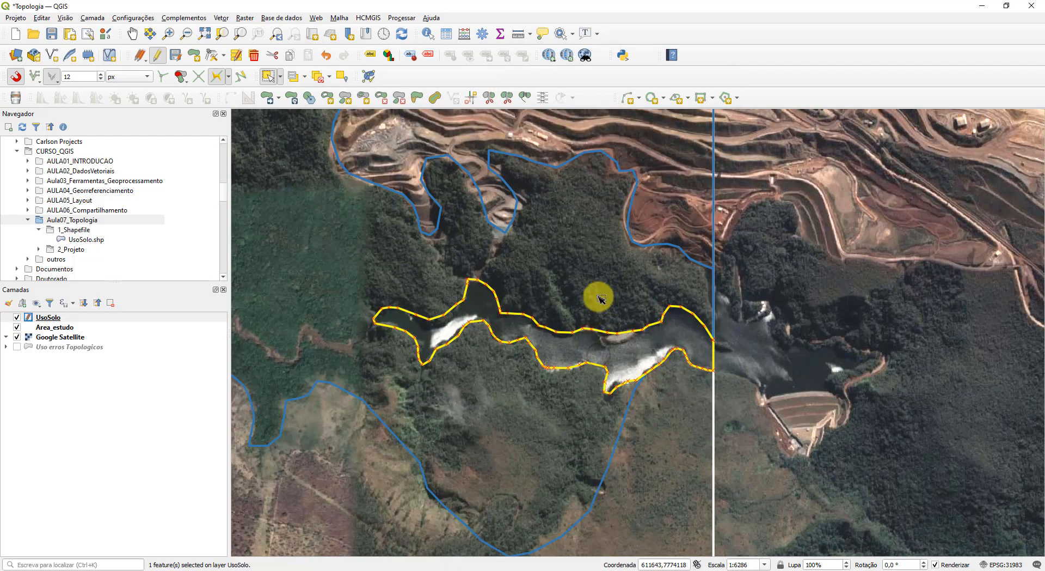
{"action": "left_click", "coordinate": [557, 397]}
{"action": "left_click", "coordinate": [580, 337]}
{"action": "left_click", "coordinate": [505, 368]}
{"action": "left_click_drag", "start_coordinate": [505, 367], "coordinate": [728, 319]}
{"action": "scroll", "coordinate": [728, 320], "scroll_direction": "down", "scroll_amount": 1}
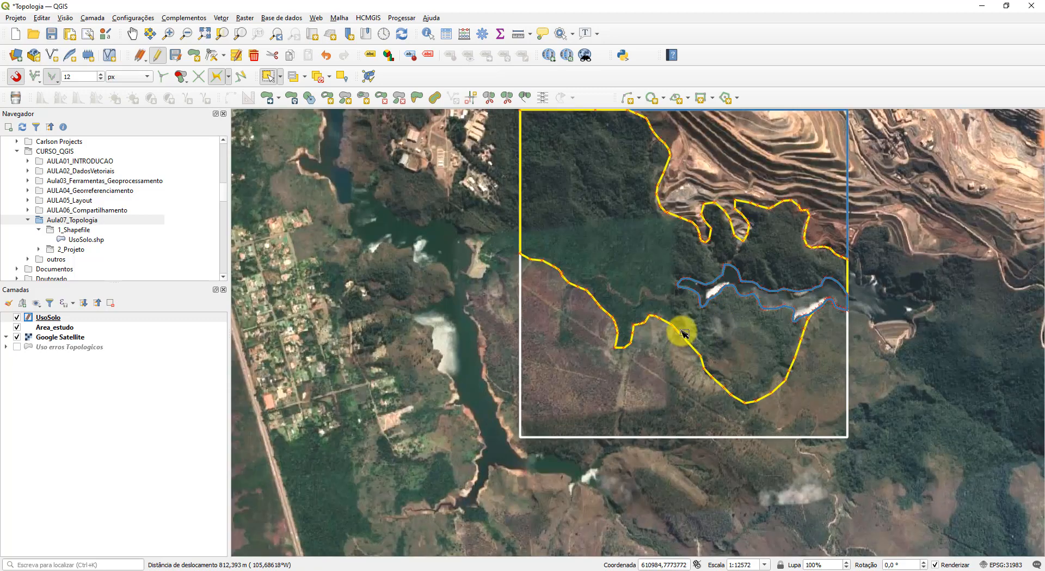
{"action": "left_click", "coordinate": [857, 370]}
{"action": "left_click_drag", "start_coordinate": [800, 364], "coordinate": [739, 417]}
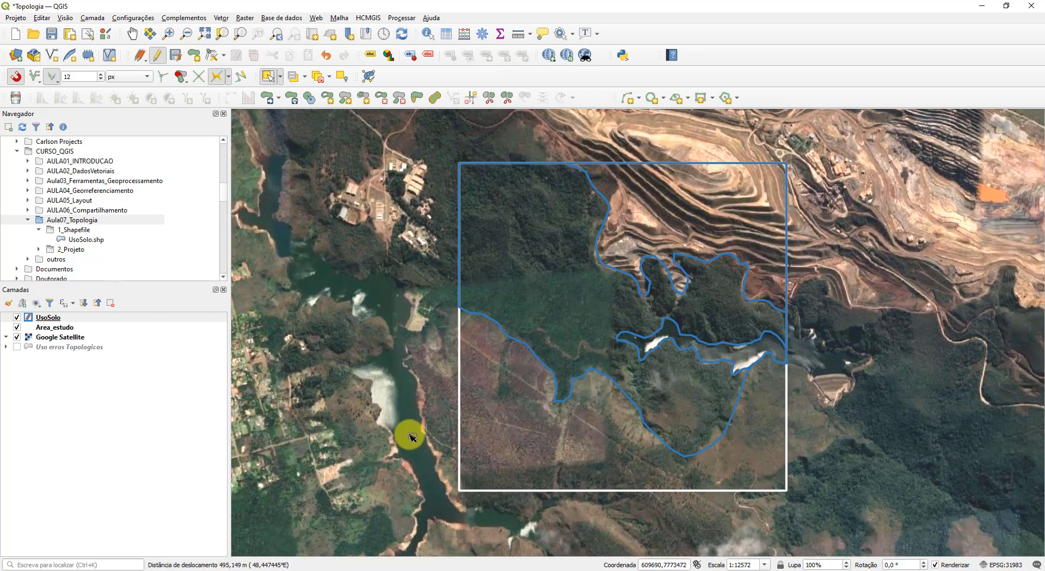
Step: Start a new UsoSolo polygon at the east border below the reservoir and trace the vegetation boundary west past the large southern lobe
{"action": "left_click", "coordinate": [195, 57]}
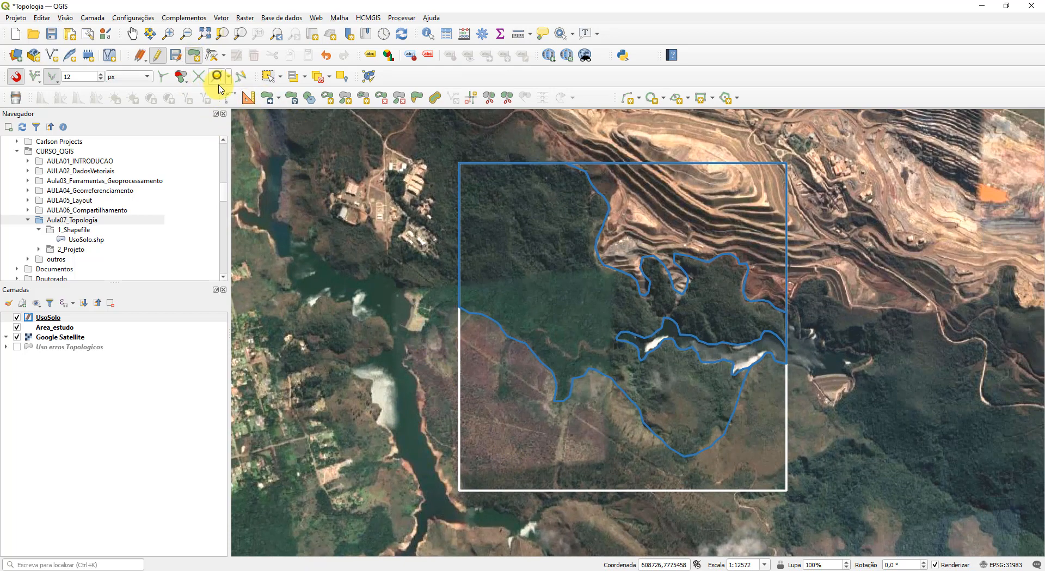
{"action": "left_click", "coordinate": [217, 76]}
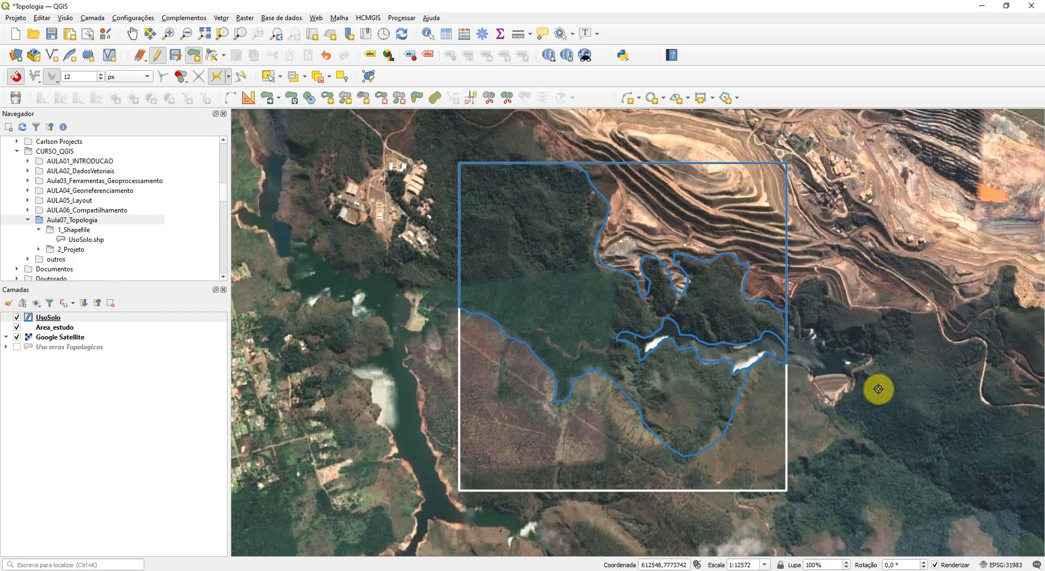
{"action": "scroll", "coordinate": [792, 366], "scroll_direction": "up", "scroll_amount": 1}
{"action": "left_click", "coordinate": [790, 355]}
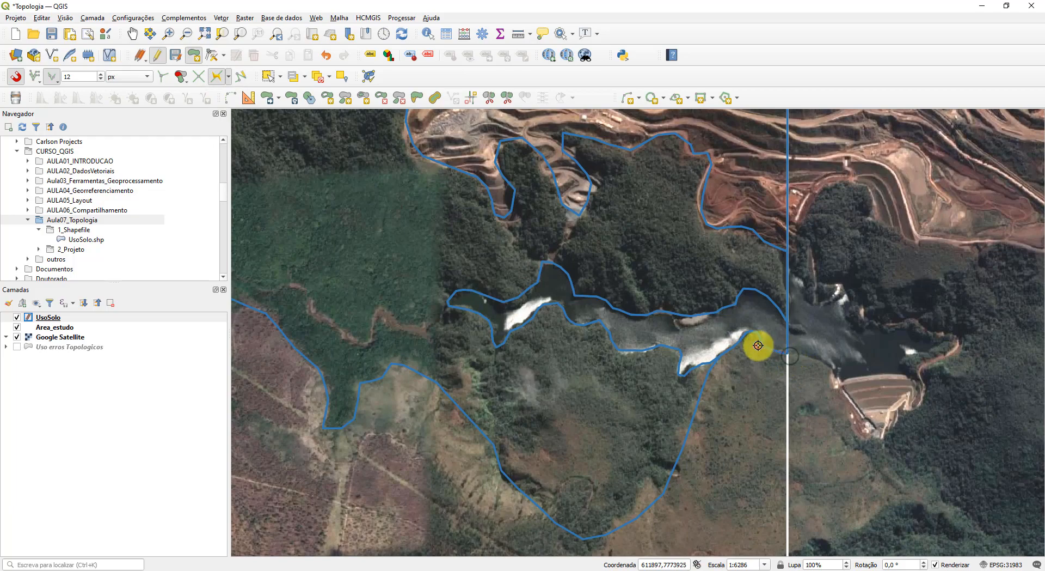
{"action": "scroll", "coordinate": [773, 350], "scroll_direction": "up", "scroll_amount": 2}
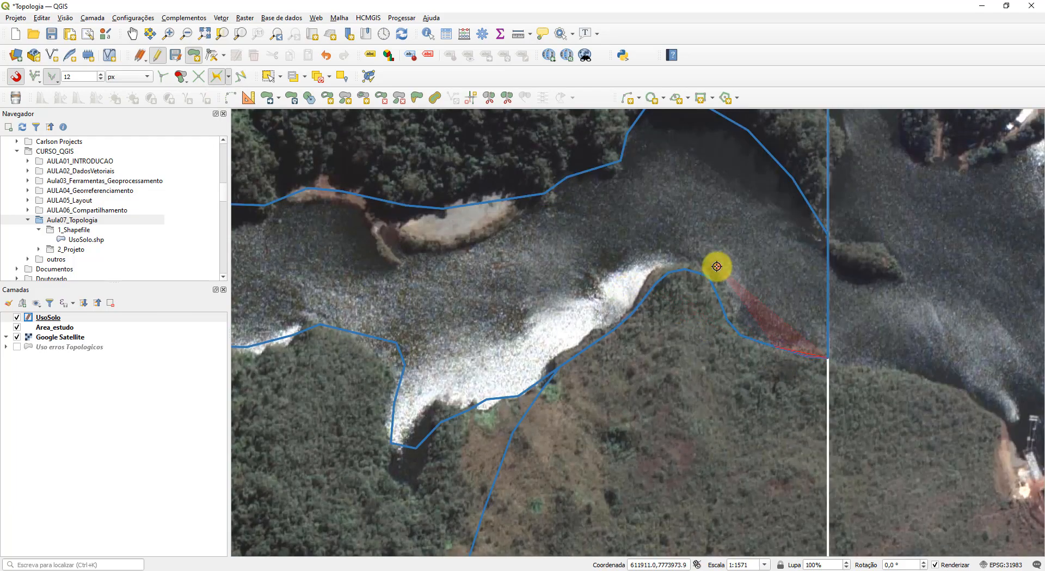
{"action": "scroll", "coordinate": [545, 474], "scroll_direction": "down", "scroll_amount": 2}
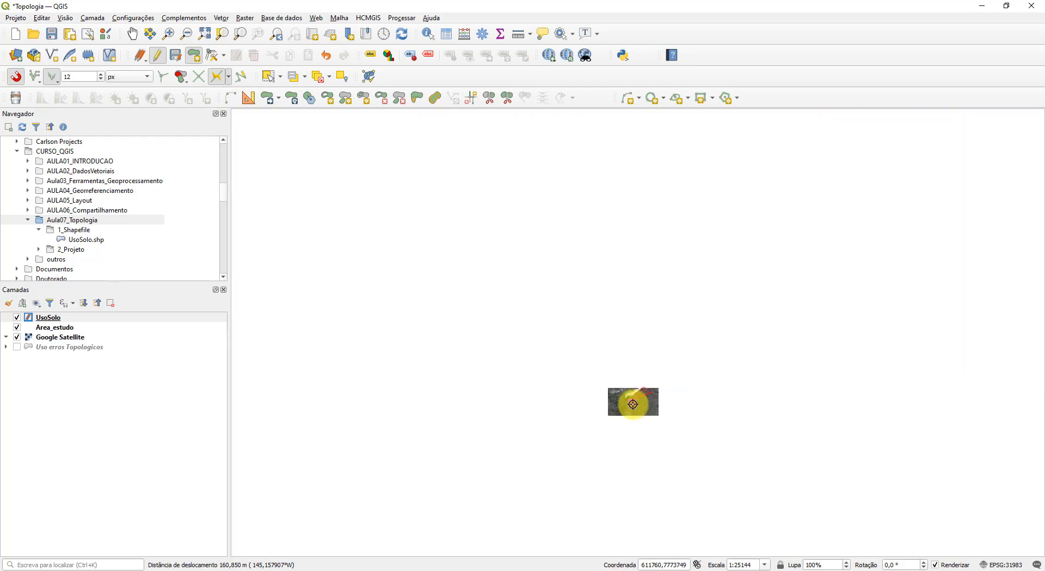
{"action": "left_click", "coordinate": [436, 440]}
{"action": "left_click_drag", "start_coordinate": [454, 432], "coordinate": [625, 408]}
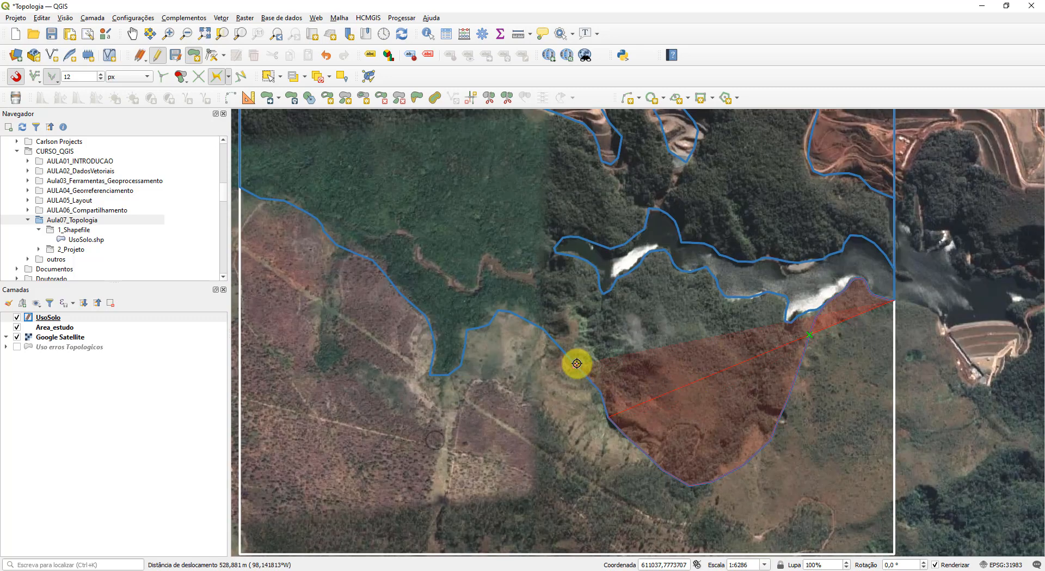
{"action": "left_click", "coordinate": [461, 365]}
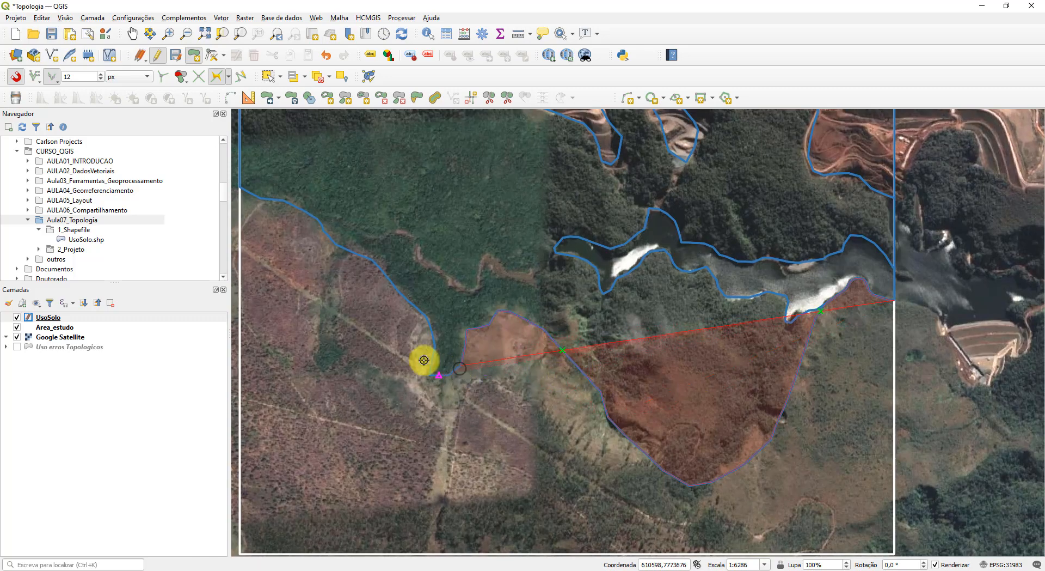
Step: Trace the vegetation edge to the west border, then follow the study area's southern corners back to the east border and close the polygon
{"action": "left_click_drag", "start_coordinate": [340, 241], "coordinate": [586, 240]}
{"action": "left_click", "coordinate": [469, 206]}
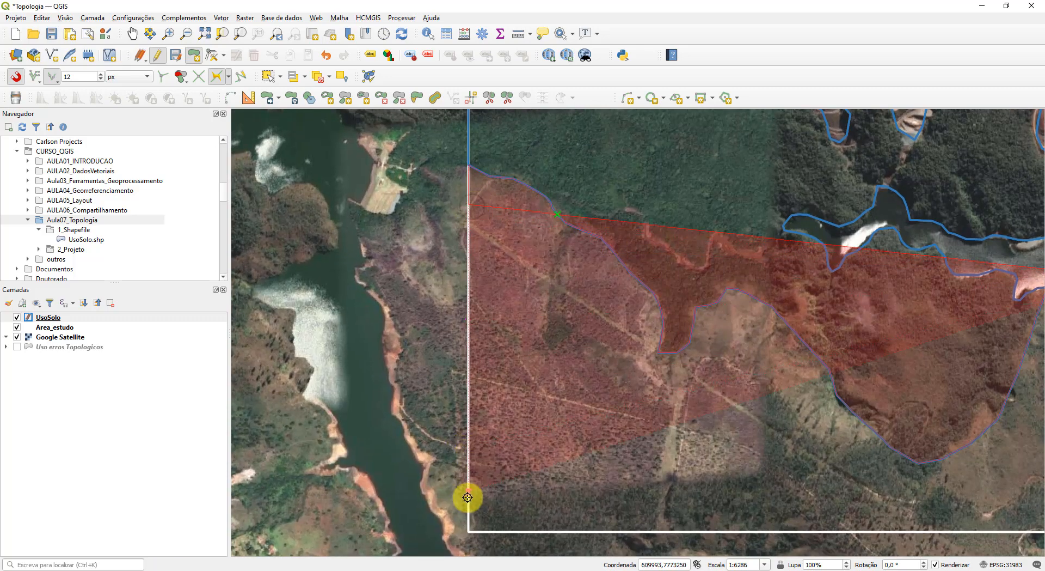
{"action": "left_click", "coordinate": [472, 532]}
{"action": "left_click_drag", "start_coordinate": [972, 242], "coordinate": [573, 122]}
{"action": "left_click", "coordinate": [727, 413]}
{"action": "left_click_drag", "start_coordinate": [714, 265], "coordinate": [735, 428]}
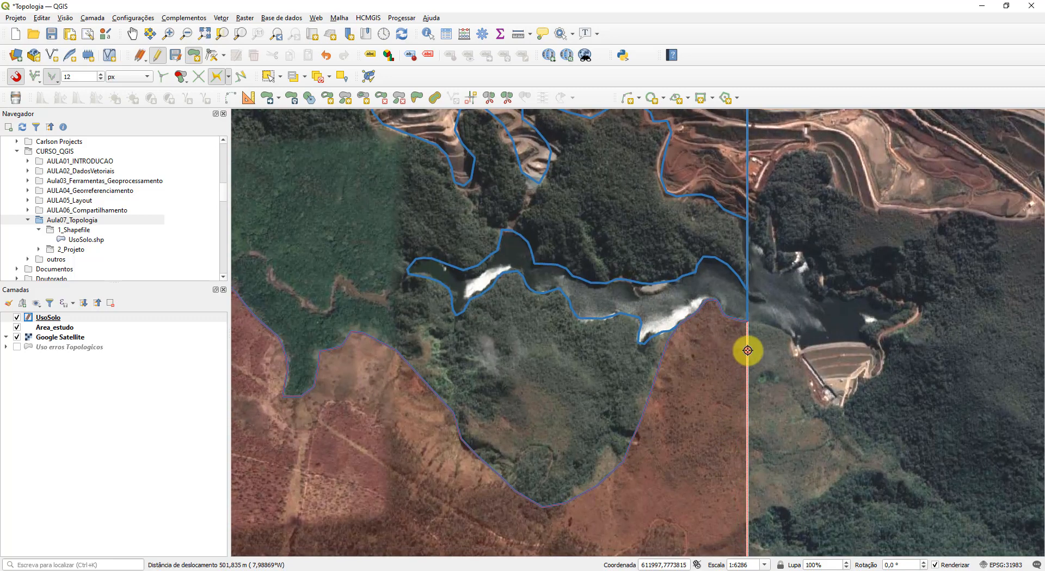
{"action": "left_click", "coordinate": [748, 350]}
{"action": "right_click", "coordinate": [748, 350]}
Step: Save the new southern polygon with uso Campo Limpo
{"action": "left_click", "coordinate": [469, 276]}
{"action": "type", "text": "Campo Lipm"}
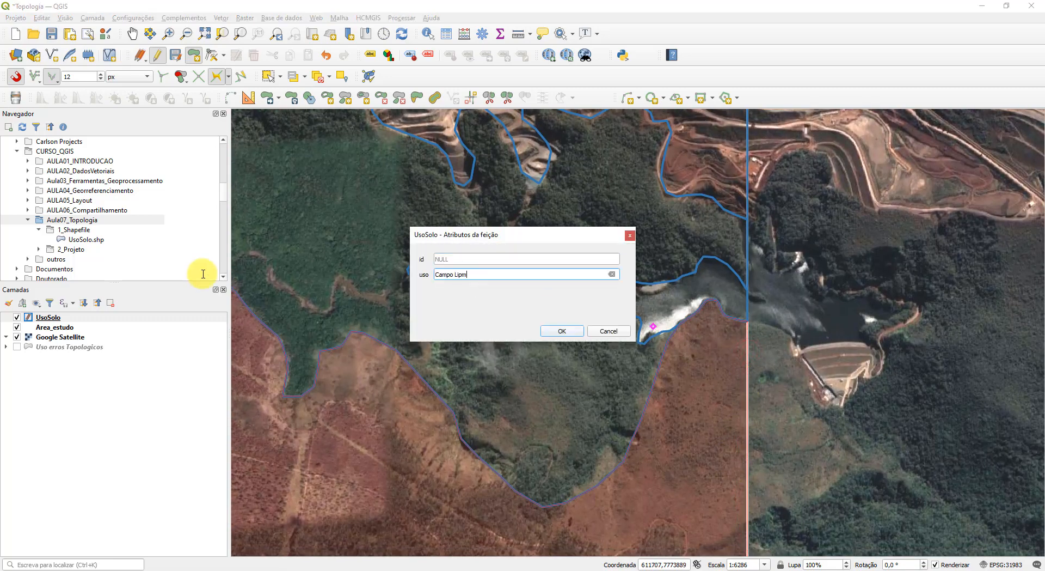
{"action": "key", "text": "BackSpace"}
{"action": "key", "text": "BackSpace"}
{"action": "type", "text": "mpo"}
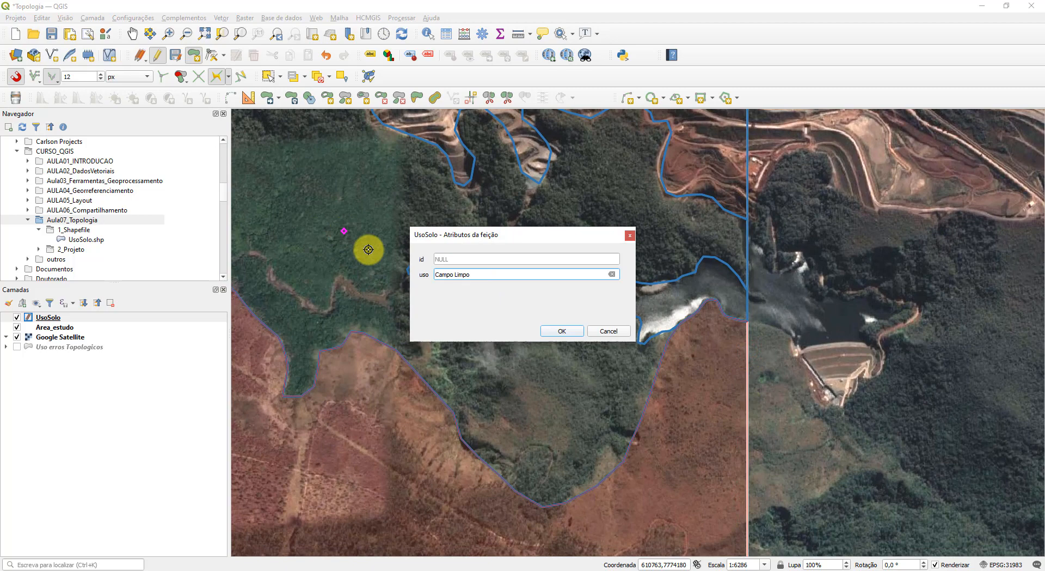
{"action": "left_click", "coordinate": [561, 331]}
Step: End the editing session on the UsoSolo layer with its edits saved
{"action": "left_click_drag", "start_coordinate": [459, 319], "coordinate": [560, 304]}
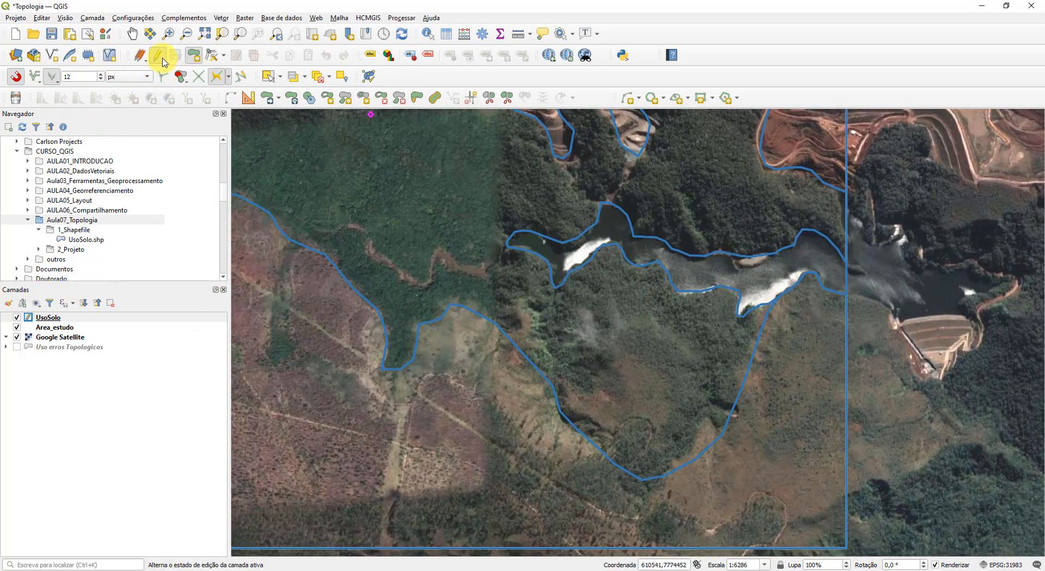
{"action": "left_click", "coordinate": [164, 59]}
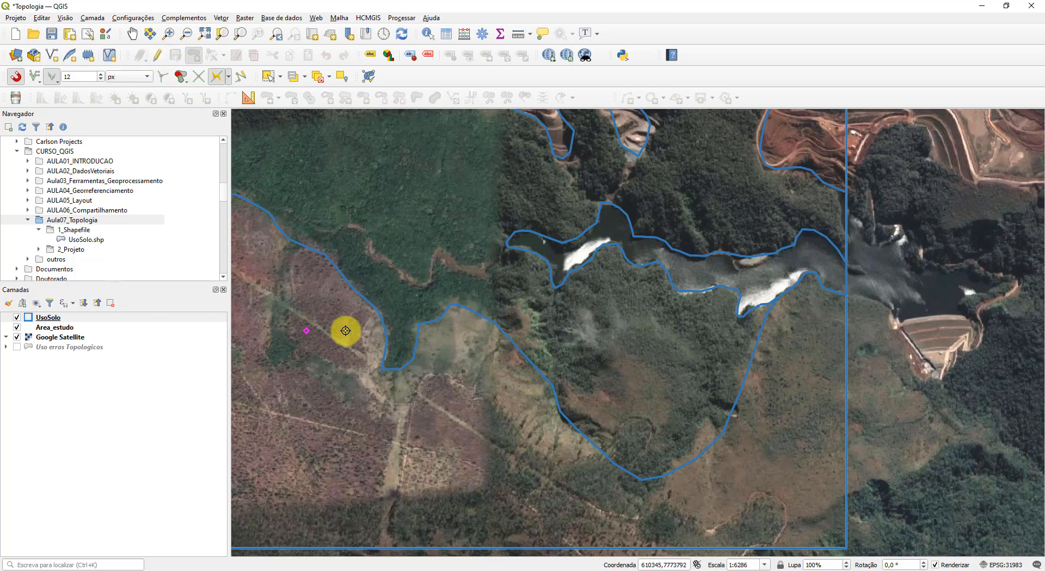
{"action": "left_click_drag", "start_coordinate": [561, 307], "coordinate": [580, 301]}
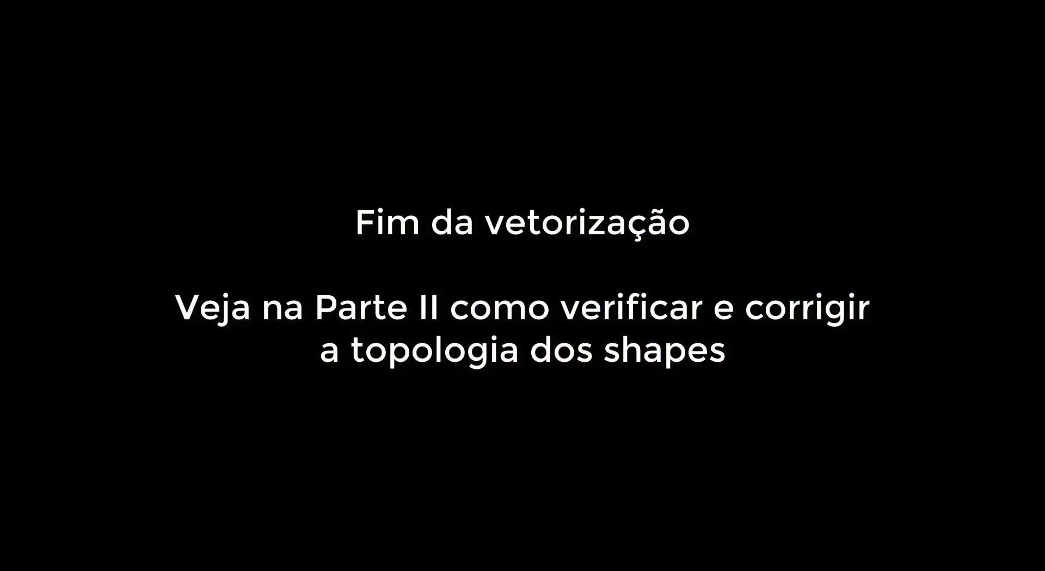